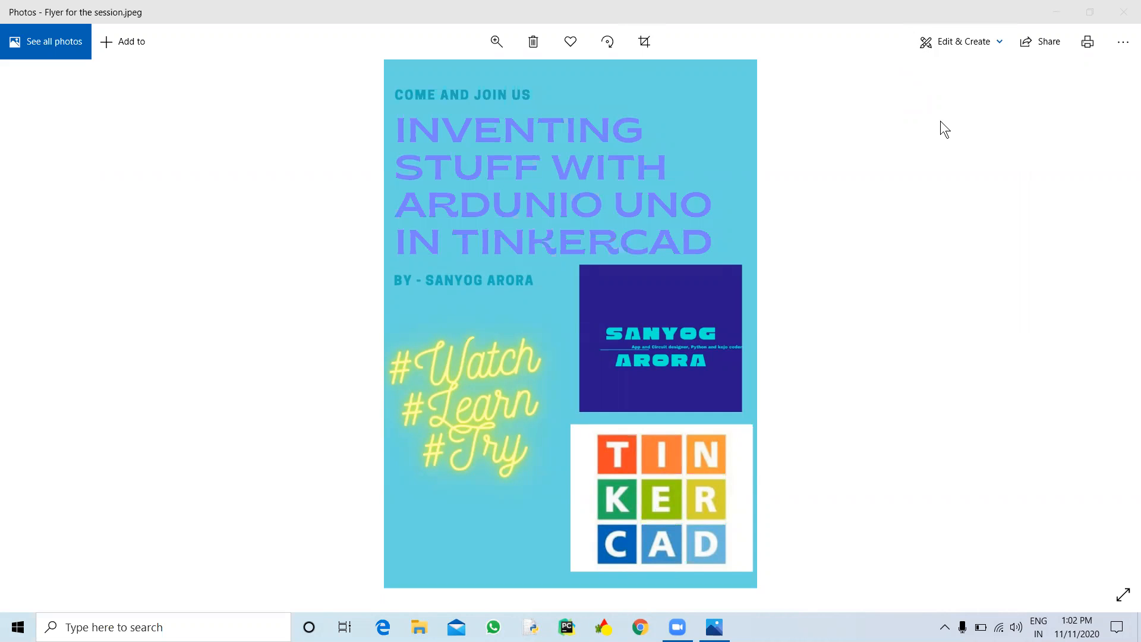
Close the flyer image, switch to Chrome, and open the Tinkercad dashboard.
{"action": "left_click", "coordinate": [1125, 10]}
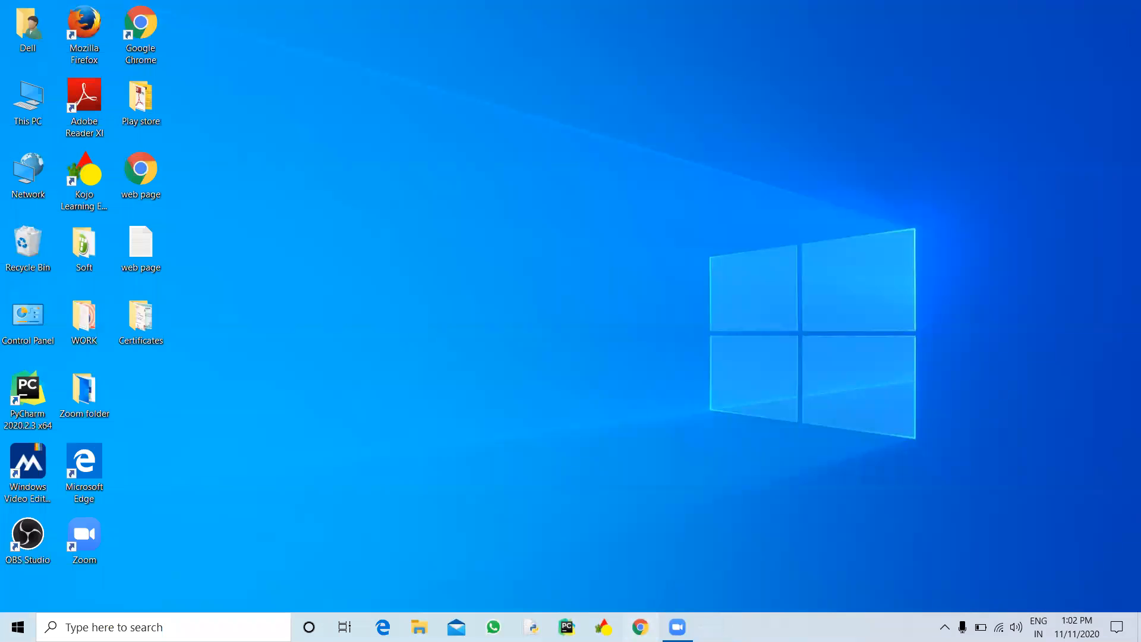
{"action": "left_click", "coordinate": [640, 627]}
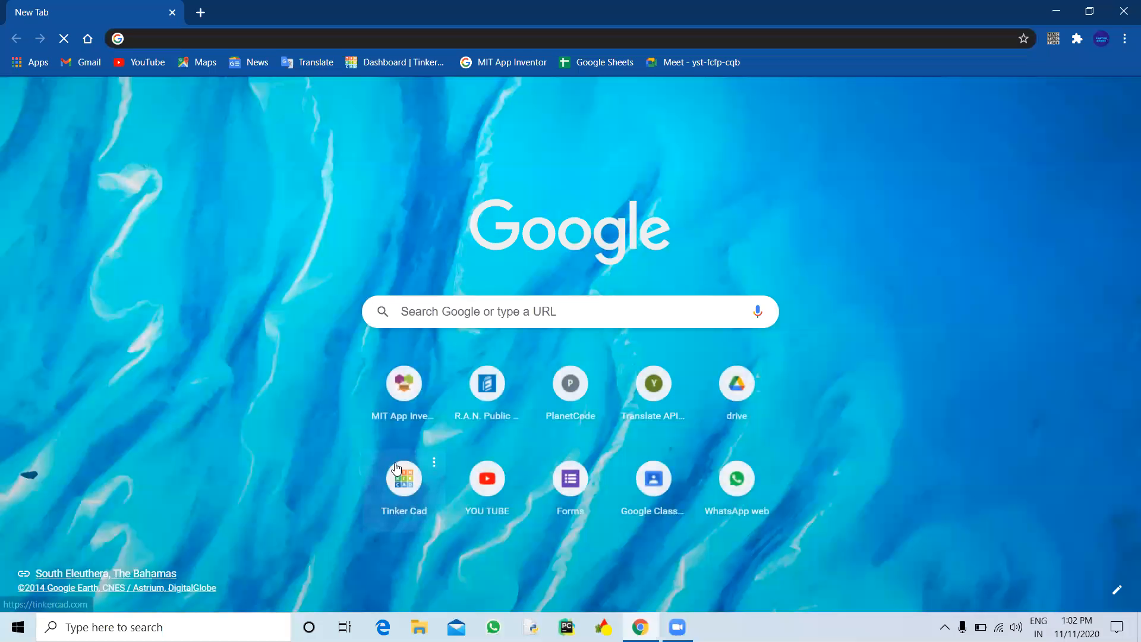
{"action": "left_click", "coordinate": [398, 468]}
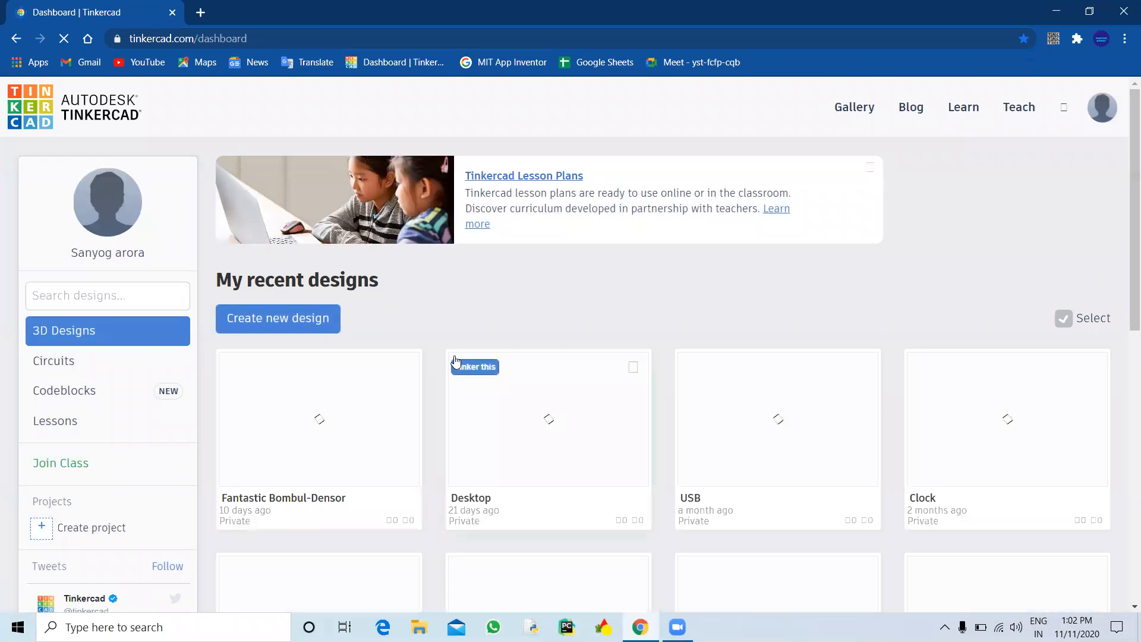
Create a new circuit from the Circuits collection, dismissing the subscriber notifications.
{"action": "left_click", "coordinate": [132, 373]}
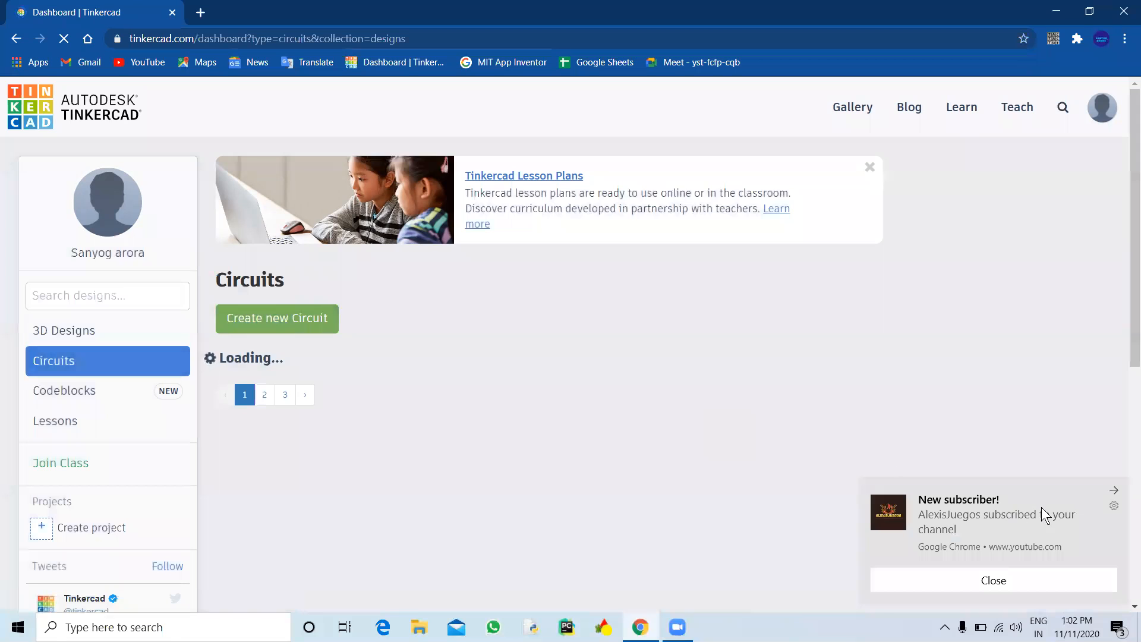
{"action": "left_click", "coordinate": [1114, 491]}
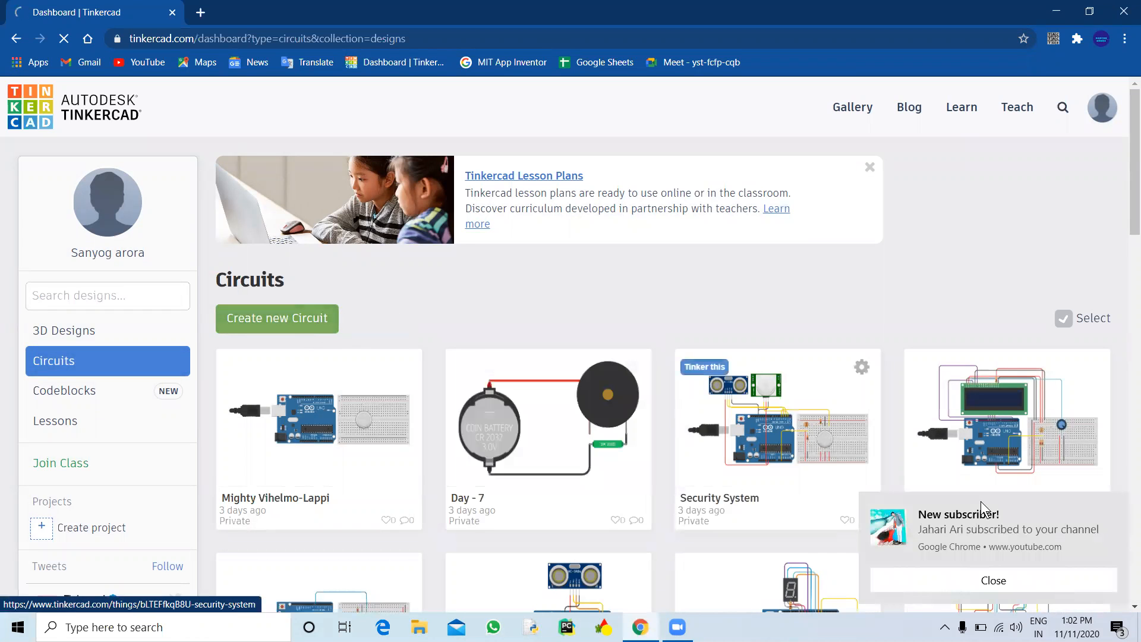
{"action": "left_click", "coordinate": [1116, 503]}
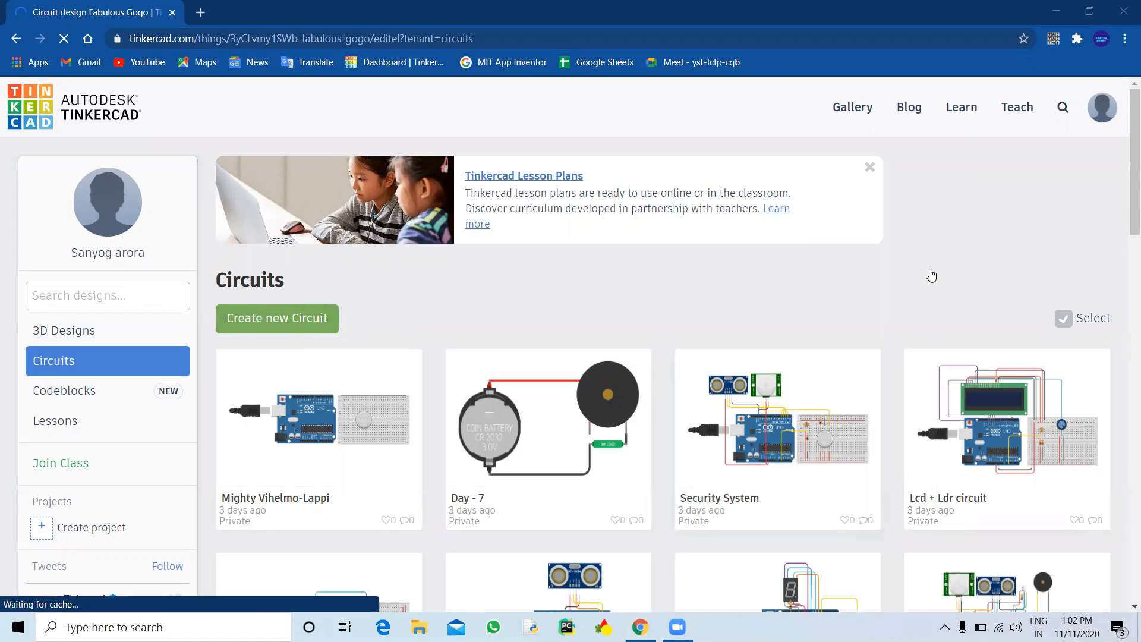
{"action": "left_click", "coordinate": [1122, 492]}
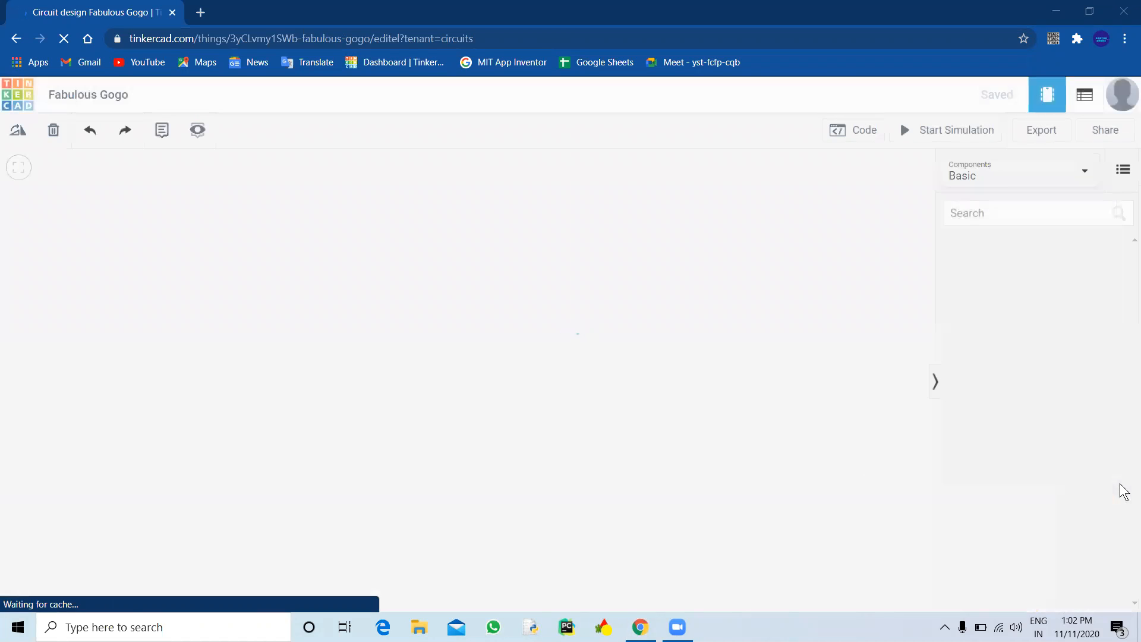
{"action": "left_click", "coordinate": [920, 164]}
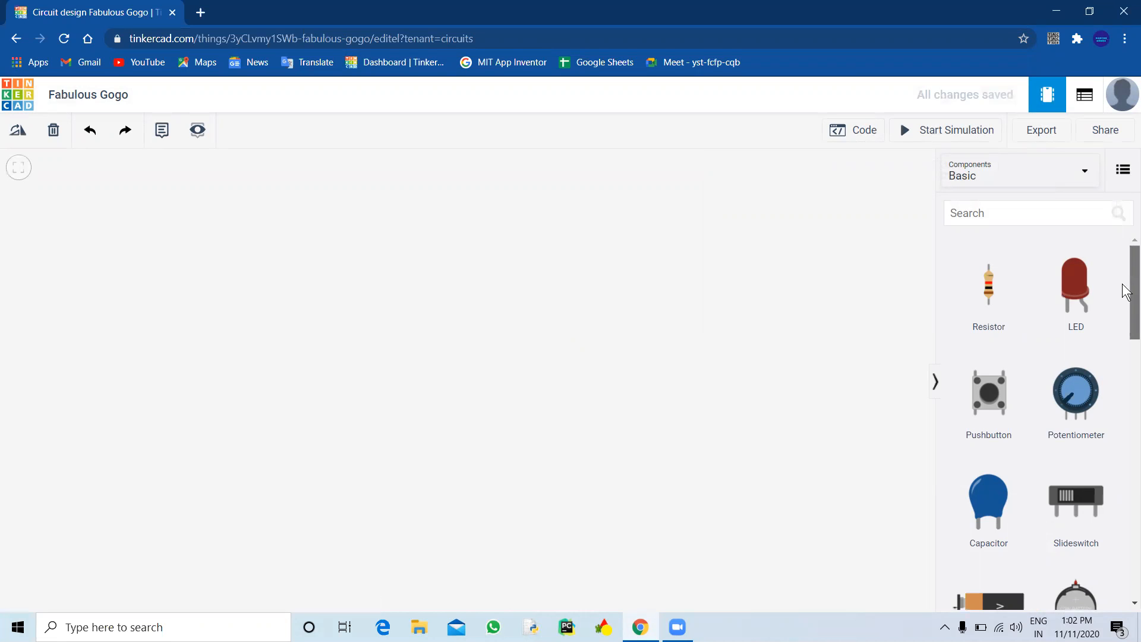
Search the components for "tilt", place a two-pin Tilt Sensor on the workspace, and clear the search.
{"action": "scroll", "coordinate": [1127, 291], "scroll_direction": "down", "scroll_amount": 6}
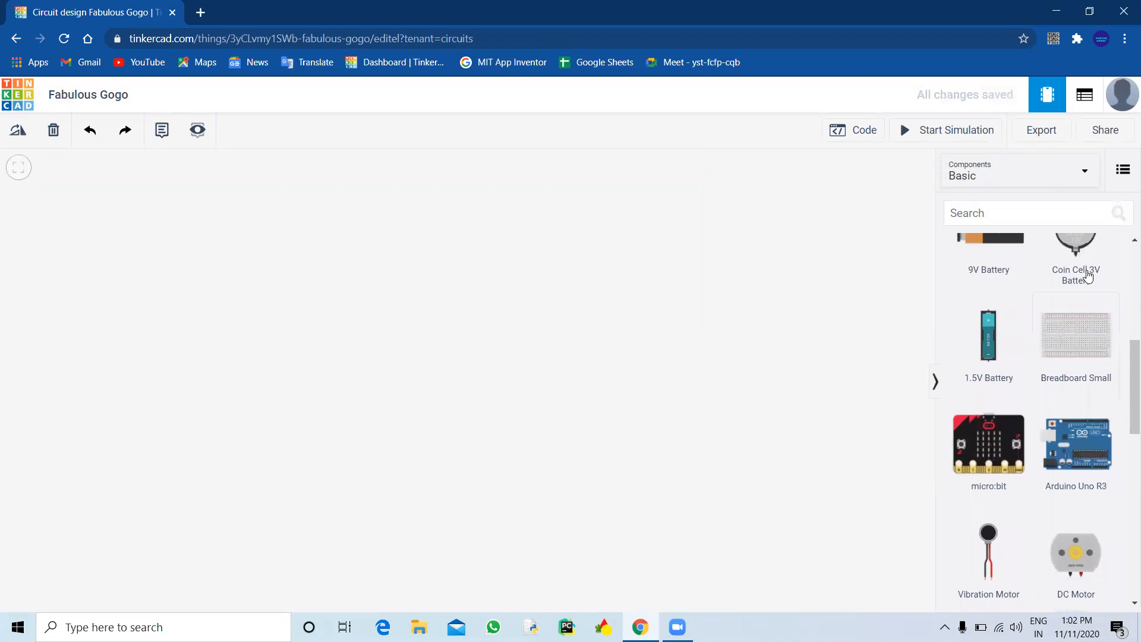
{"action": "left_click", "coordinate": [1078, 213]}
{"action": "type", "text": "ti"}
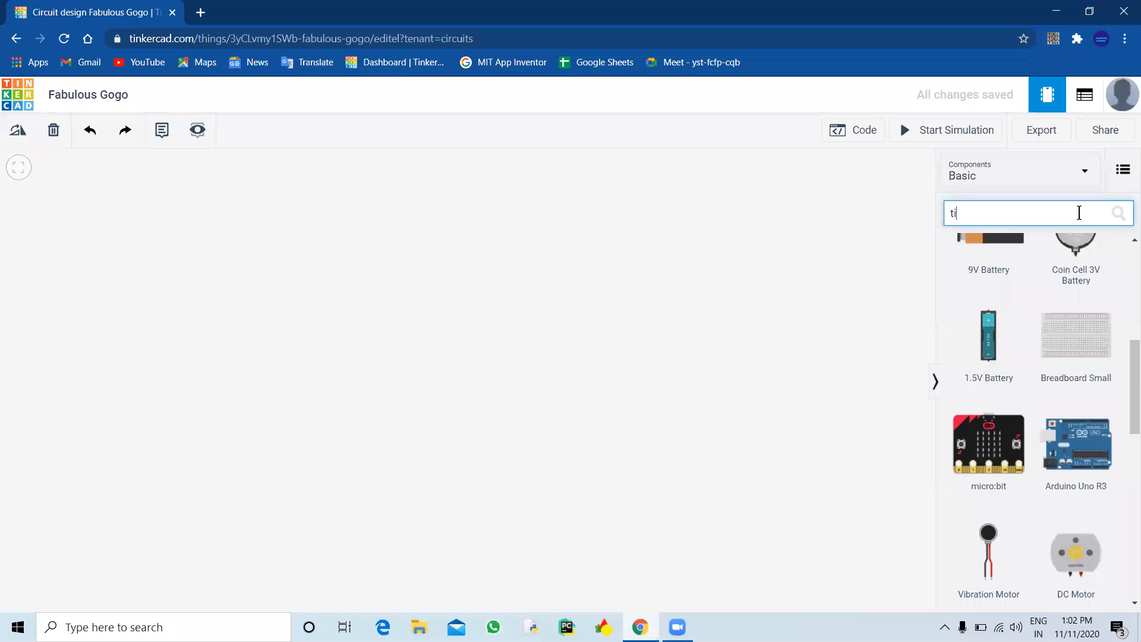
{"action": "type", "text": "lt"}
{"action": "left_click_drag", "start_coordinate": [982, 336], "coordinate": [713, 255]}
{"action": "scroll", "coordinate": [497, 298], "scroll_direction": "down", "scroll_amount": 5}
{"action": "scroll", "coordinate": [497, 298], "scroll_direction": "up", "scroll_amount": 5}
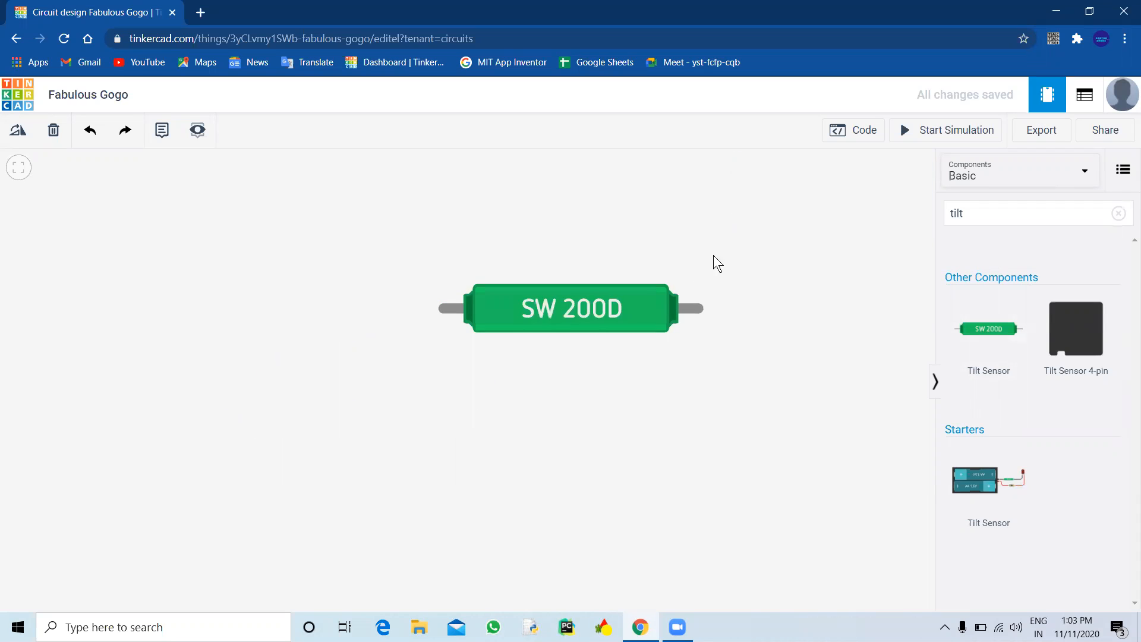
{"action": "scroll", "coordinate": [609, 212], "scroll_direction": "up", "scroll_amount": 2}
{"action": "scroll", "coordinate": [534, 263], "scroll_direction": "up", "scroll_amount": 2}
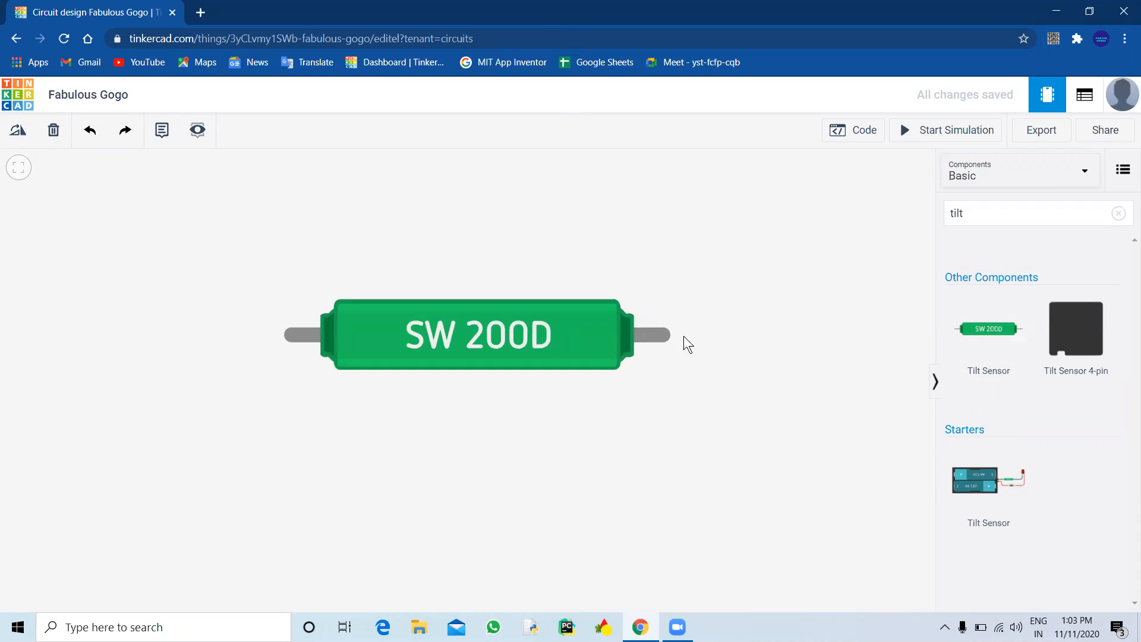
{"action": "left_click", "coordinate": [18, 168]}
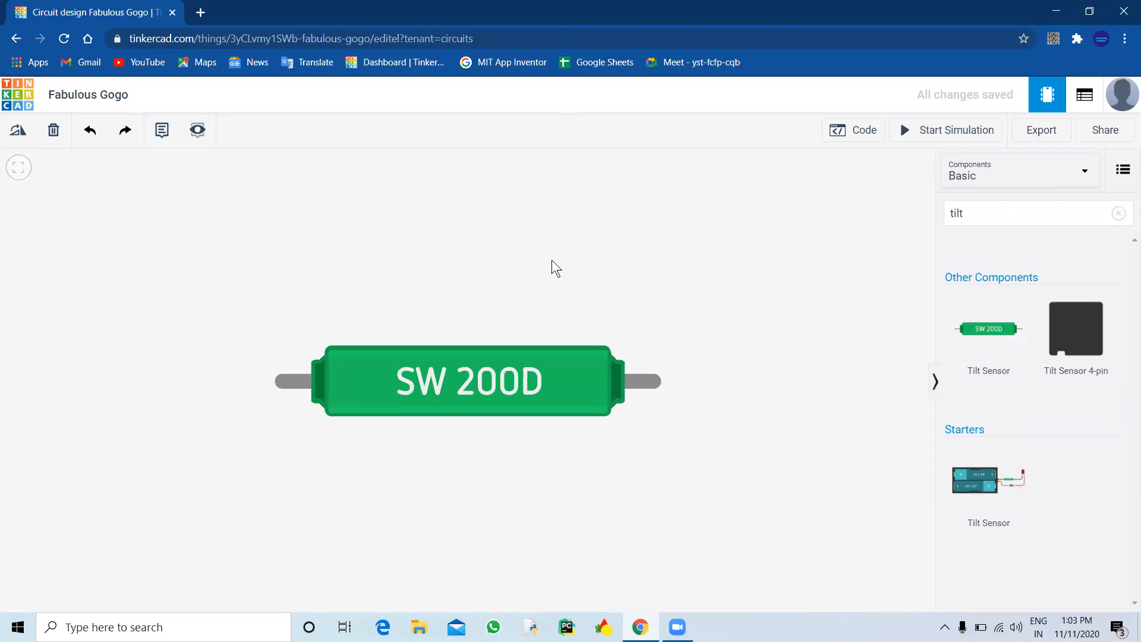
{"action": "left_click", "coordinate": [1118, 214]}
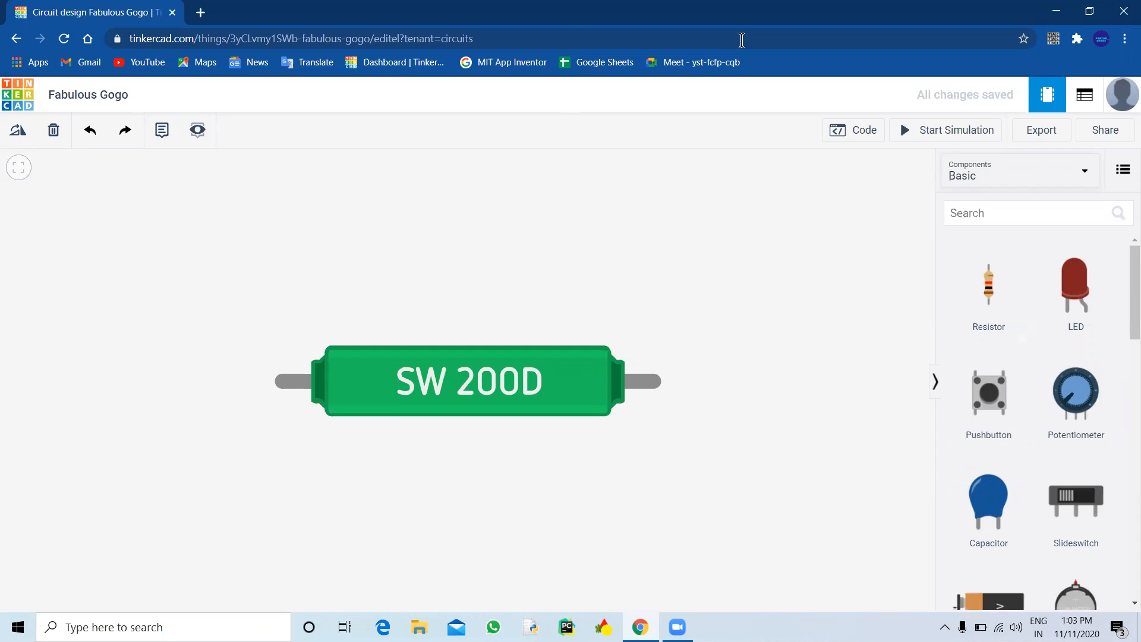
{"action": "left_click", "coordinate": [92, 94]}
{"action": "left_click", "coordinate": [366, 191]}
{"action": "scroll", "coordinate": [1120, 326], "scroll_direction": "down", "scroll_amount": 5}
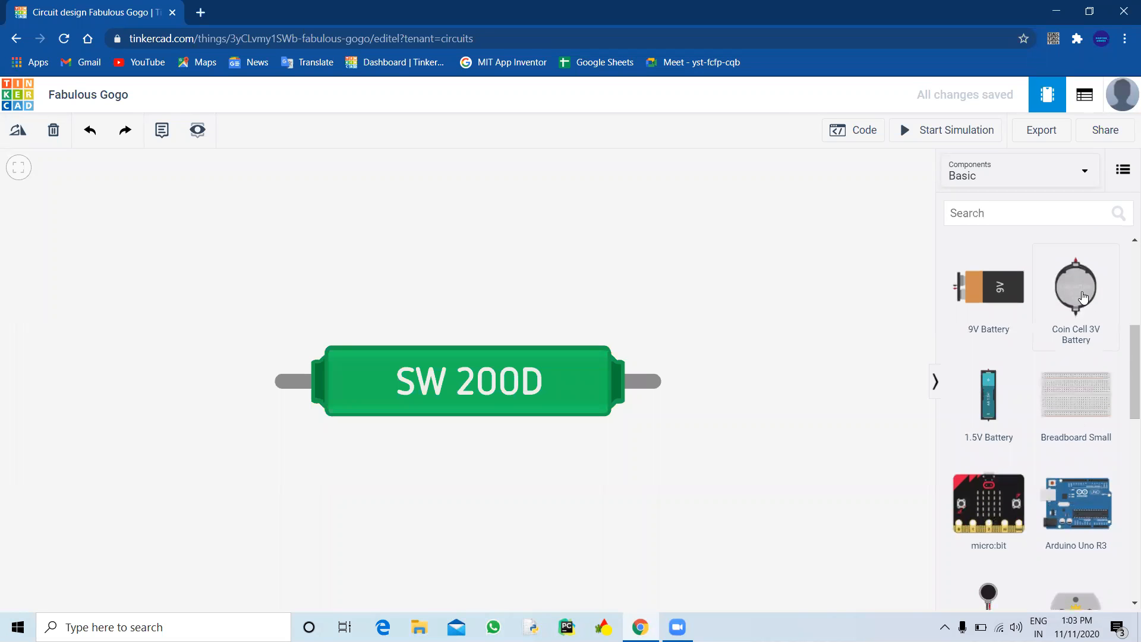
{"action": "left_click_drag", "start_coordinate": [1083, 297], "coordinate": [345, 375]}
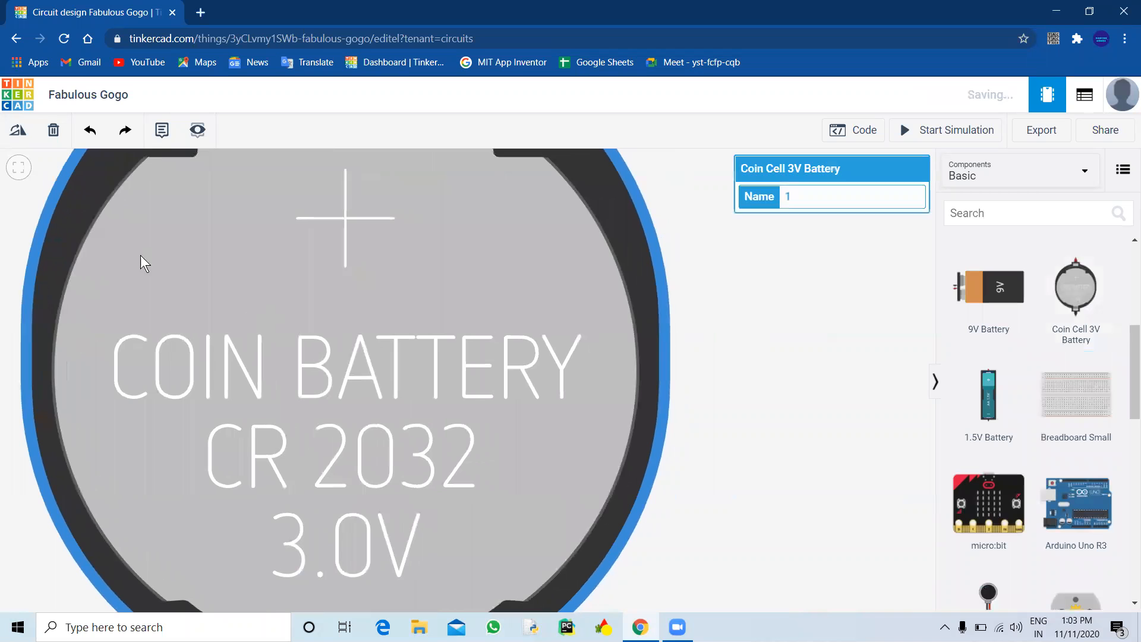
{"action": "left_click", "coordinate": [19, 168]}
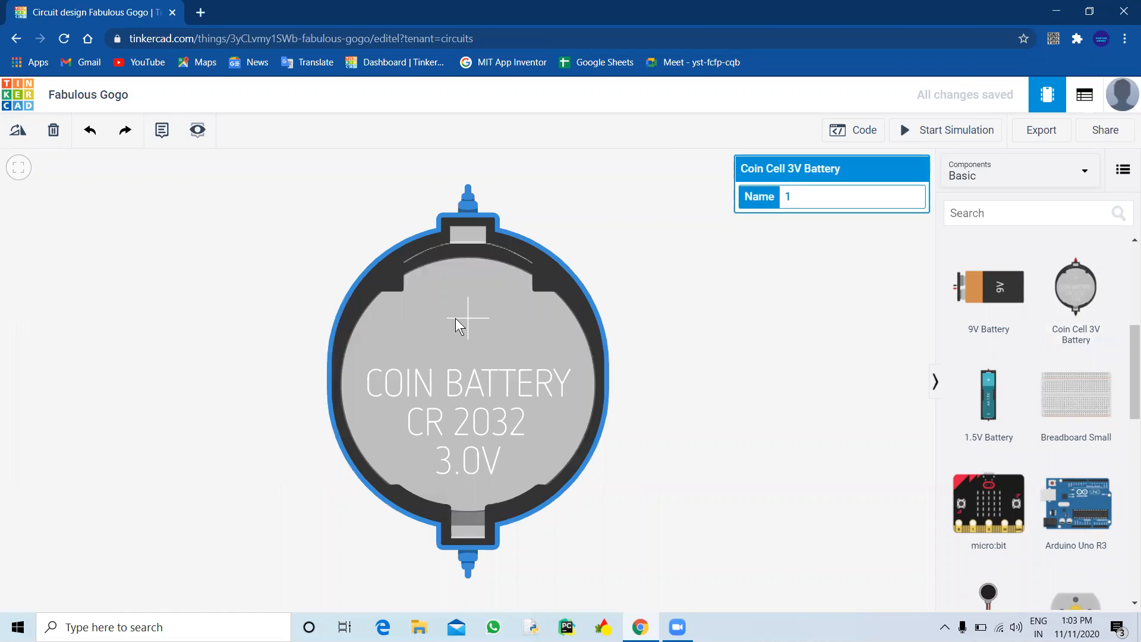
{"action": "key", "text": "Delete"}
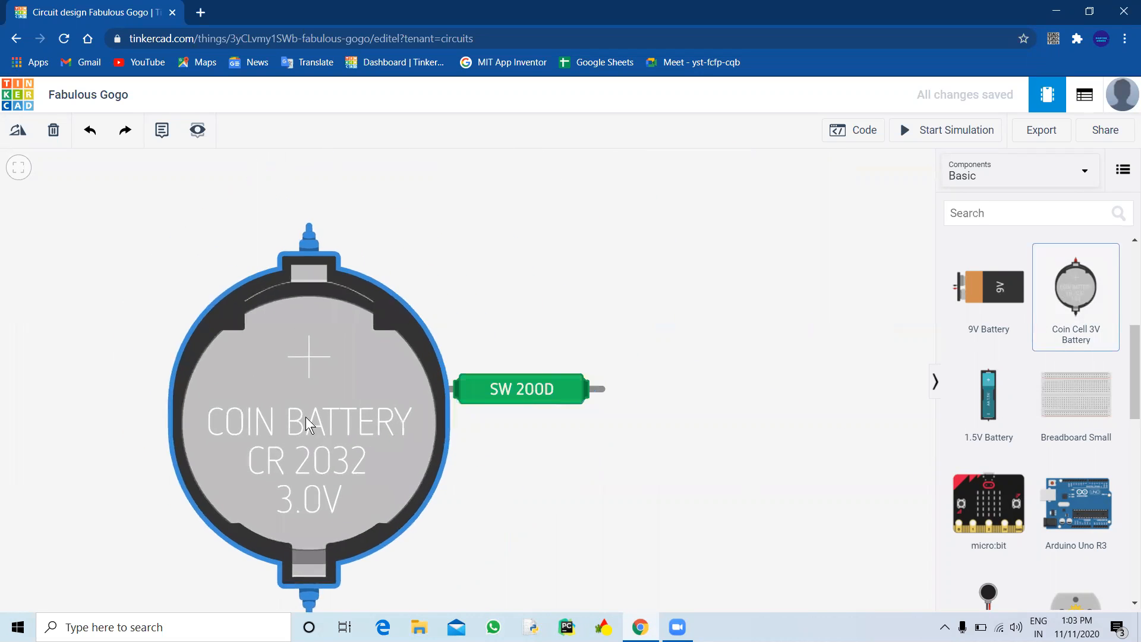
Place a Coin Cell 3V Battery beside the tilt sensor and move the sensor up and away from the battery.
{"action": "left_click", "coordinate": [289, 404]}
{"action": "left_click_drag", "start_coordinate": [515, 388], "coordinate": [581, 329]}
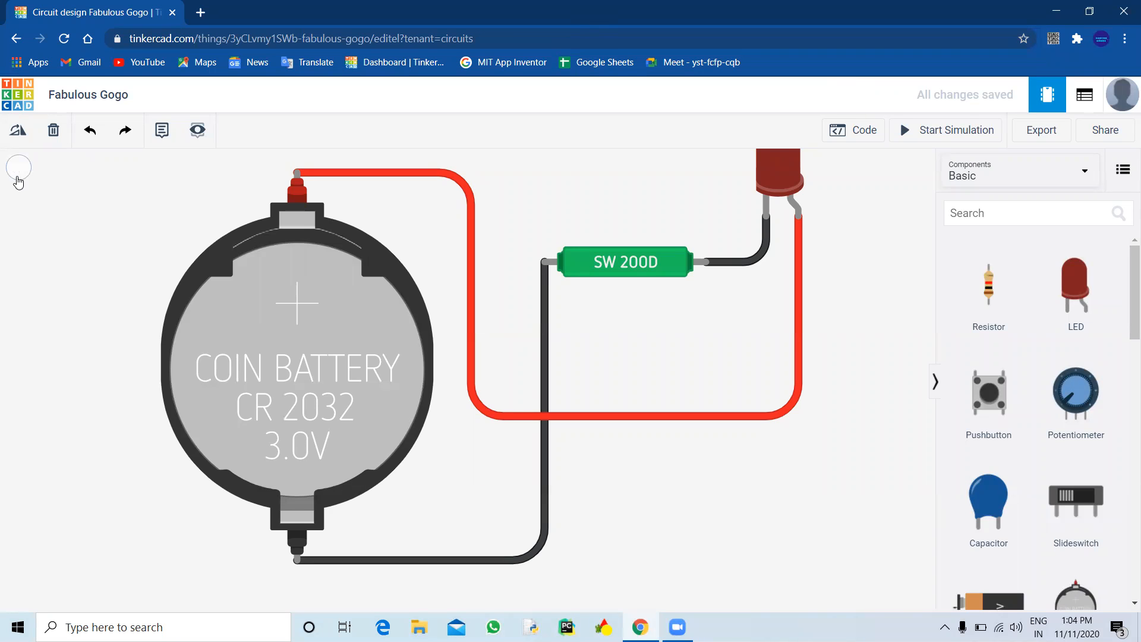
{"action": "left_click", "coordinate": [16, 174]}
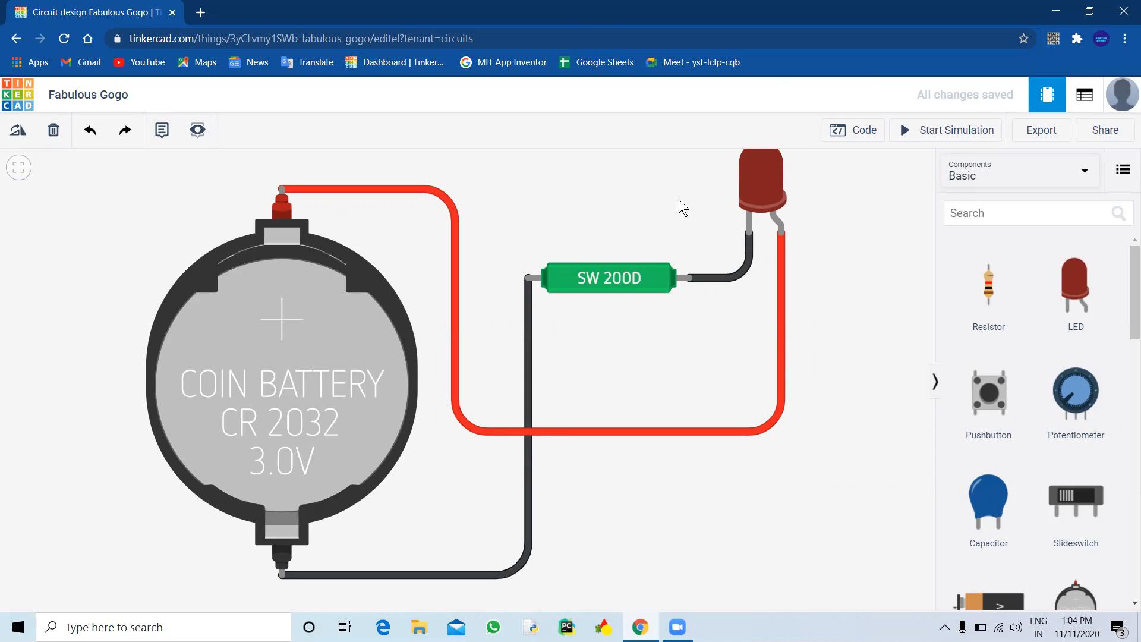
{"action": "mouse_move", "coordinate": [678, 201]}
{"action": "left_mouse_down"}
{"action": "mouse_move", "coordinate": [671, 226]}
{"action": "mouse_move", "coordinate": [679, 212]}
{"action": "left_mouse_up"}
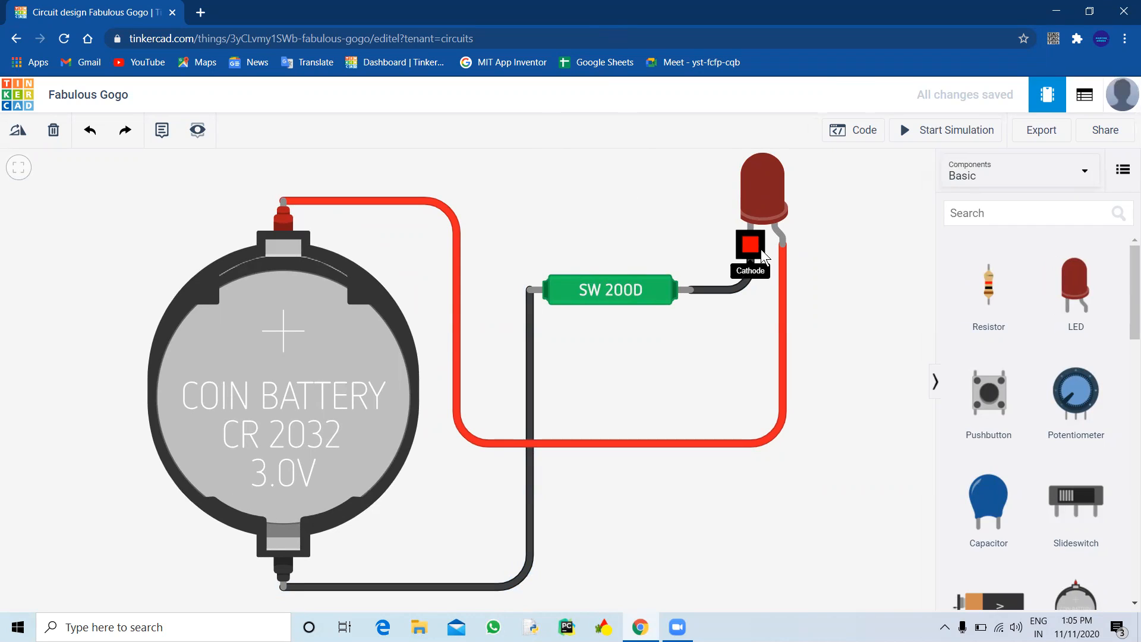
{"action": "left_click_drag", "start_coordinate": [657, 286], "coordinate": [656, 287]}
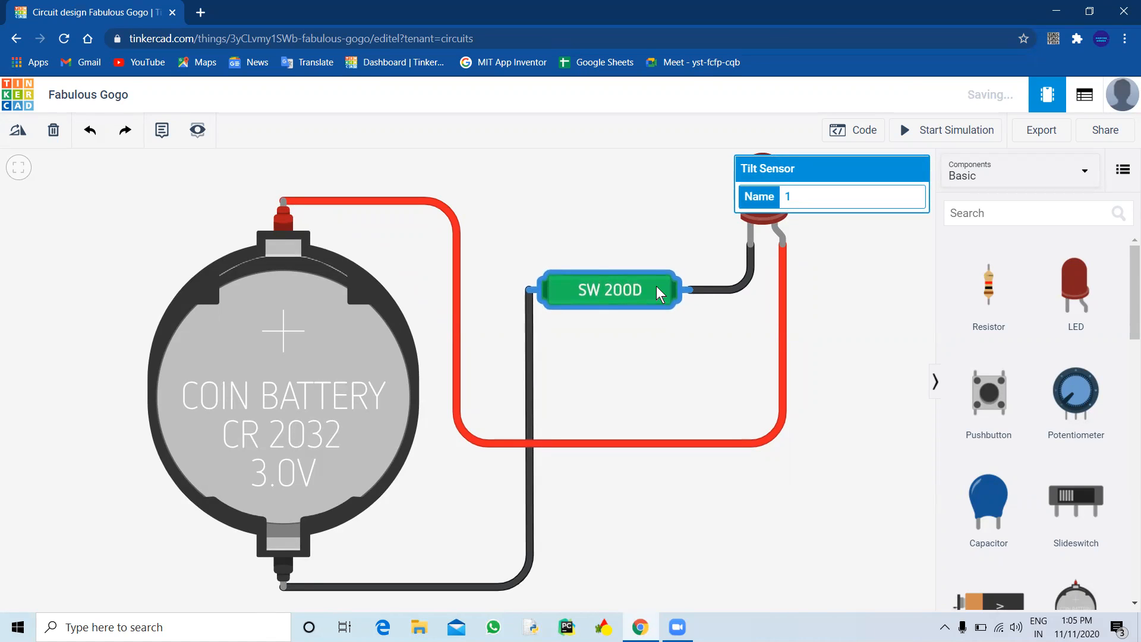
{"action": "key", "text": "ctrl+z"}
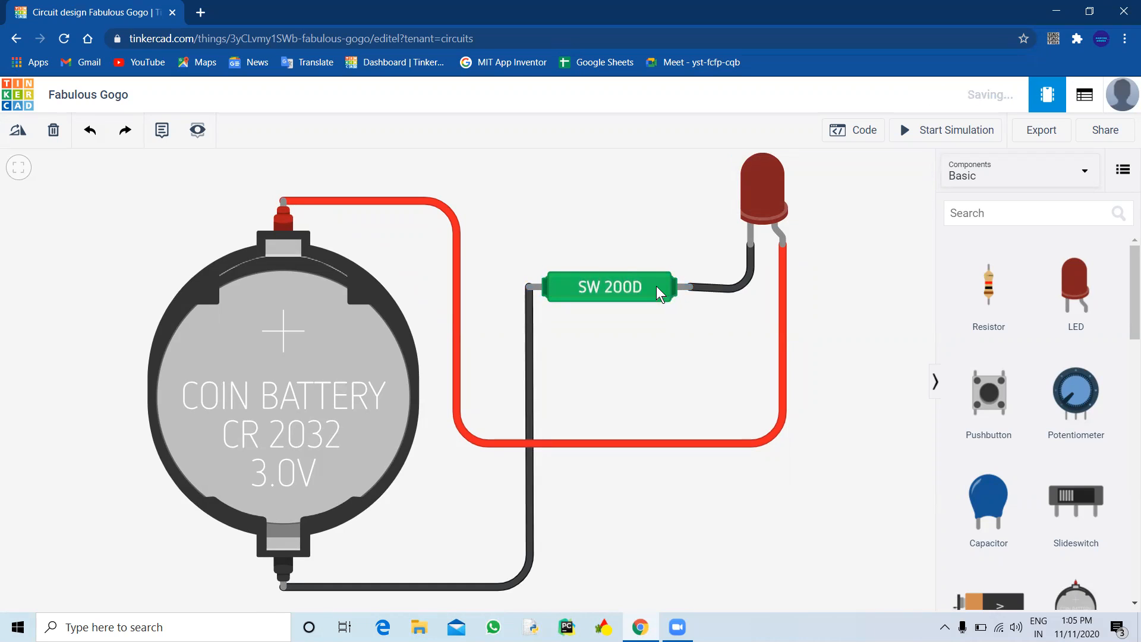
{"action": "key", "text": "ctrl+y"}
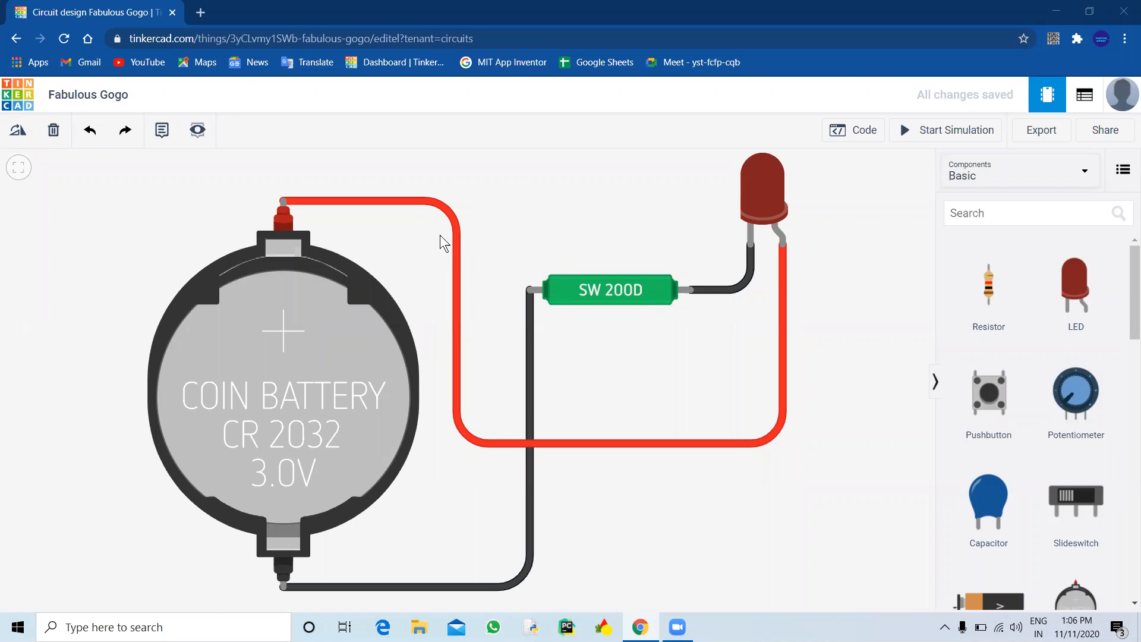
{"action": "left_click", "coordinate": [310, 239]}
{"action": "left_click", "coordinate": [534, 170]}
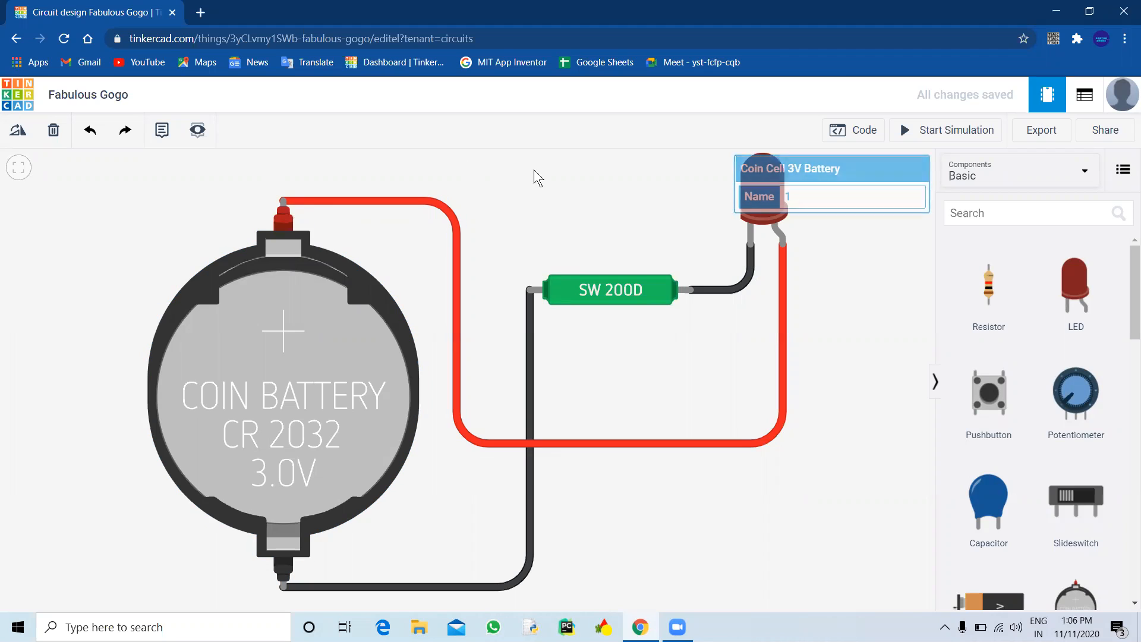
Start the simulation and select the tilt sensor to bring up its tilt control.
{"action": "left_click", "coordinate": [966, 130]}
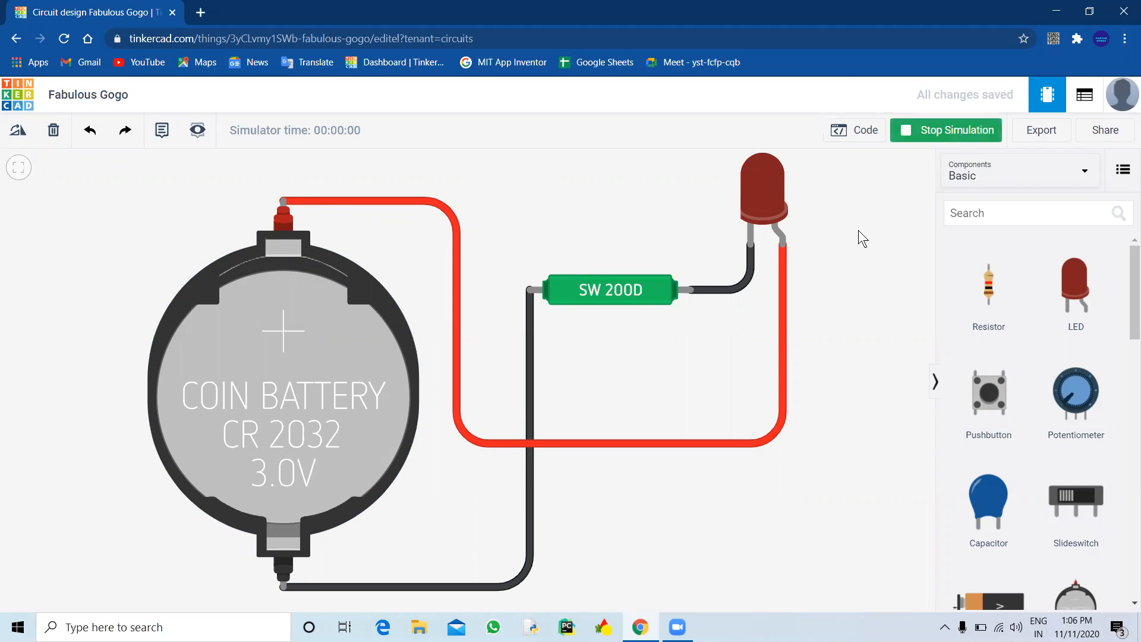
{"action": "scroll", "coordinate": [792, 312], "scroll_direction": "up", "scroll_amount": 5}
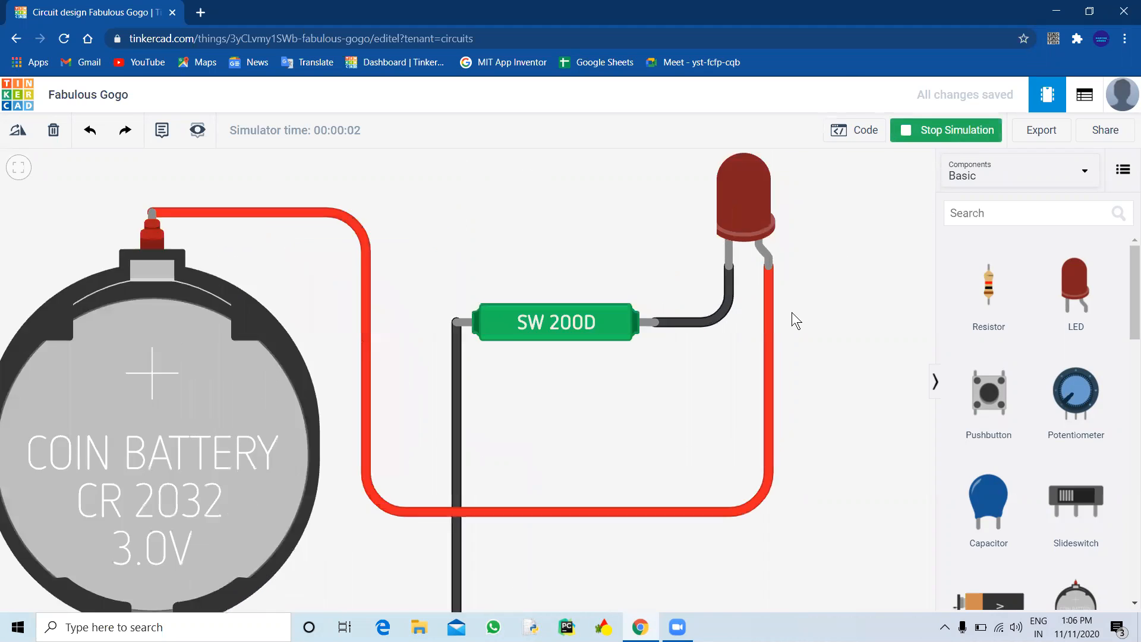
{"action": "left_click", "coordinate": [395, 337]}
{"action": "left_click_drag", "start_coordinate": [454, 273], "coordinate": [462, 420]}
{"action": "left_click", "coordinate": [451, 488]}
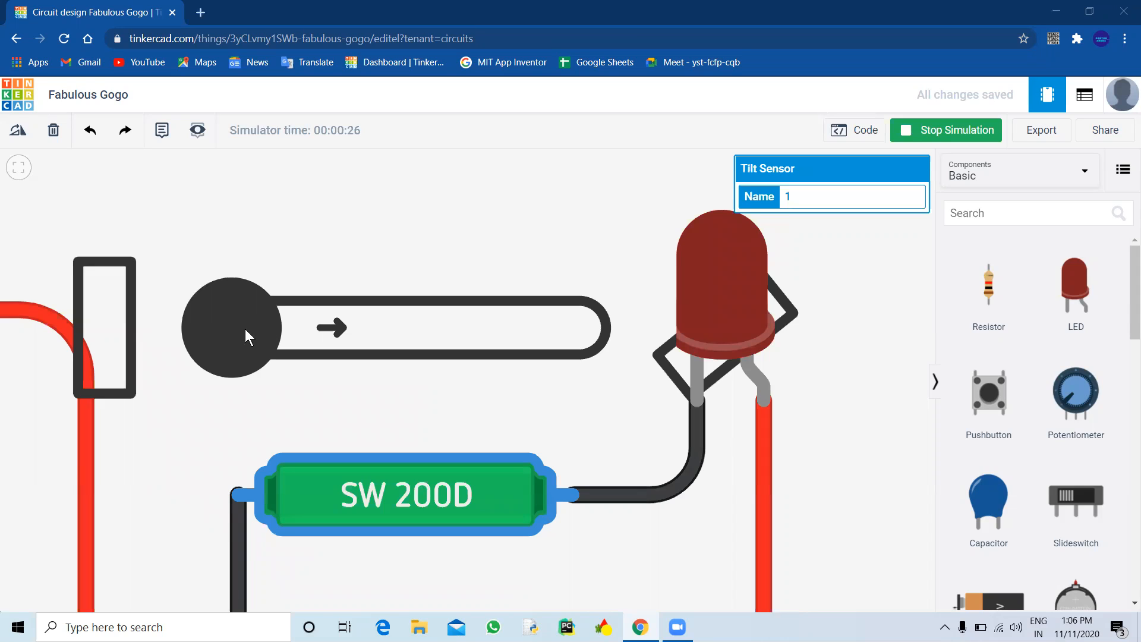
Slide the tilt sensor's ball along its track in the arrow's direction to the far end, and deselect the sensor.
{"action": "left_click", "coordinate": [730, 324]}
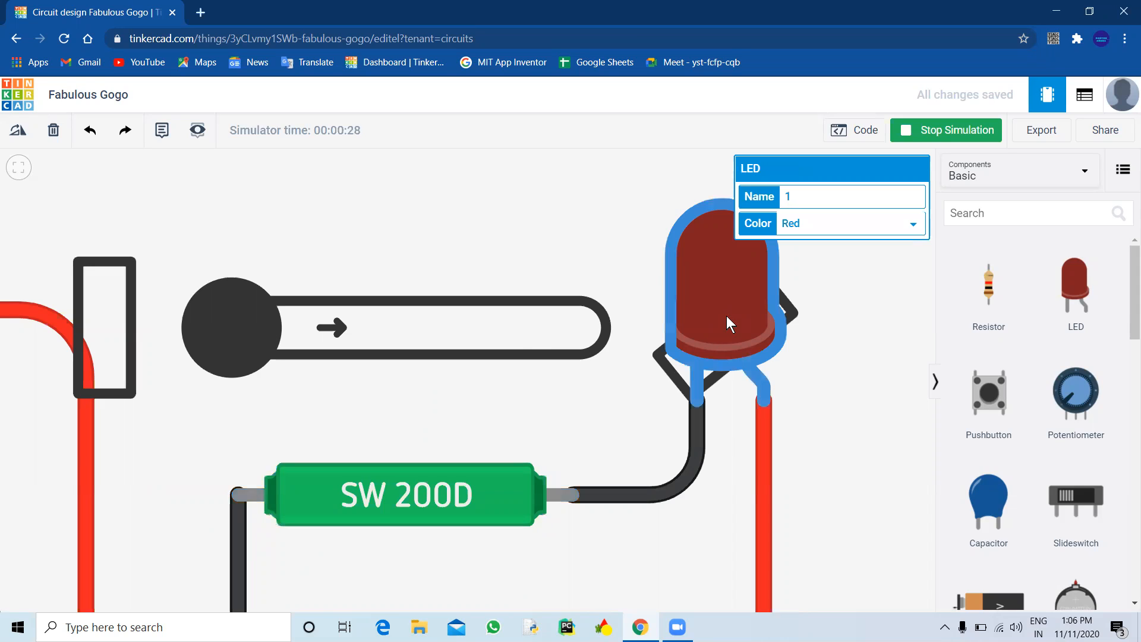
{"action": "left_click", "coordinate": [538, 201]}
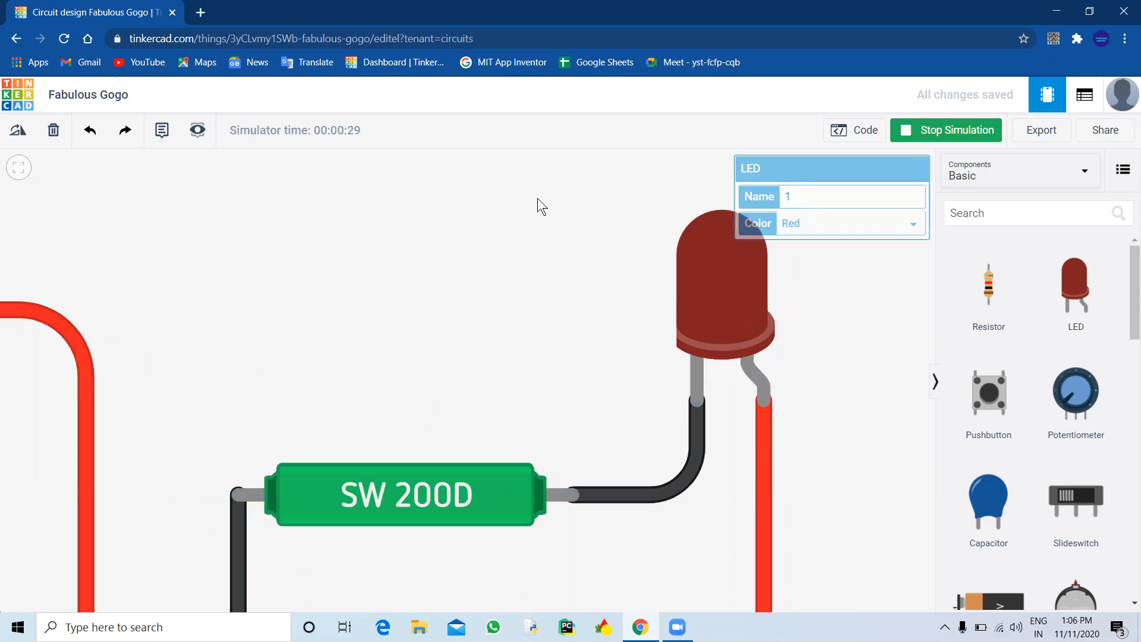
{"action": "left_click", "coordinate": [431, 498]}
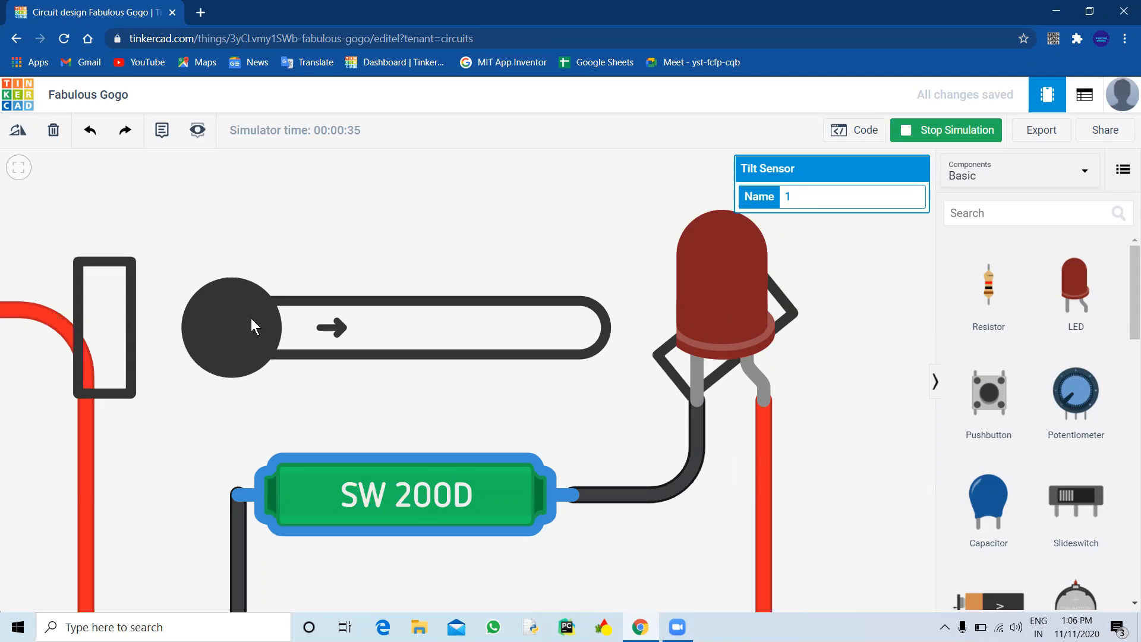
{"action": "left_click_drag", "start_coordinate": [250, 319], "coordinate": [664, 329]}
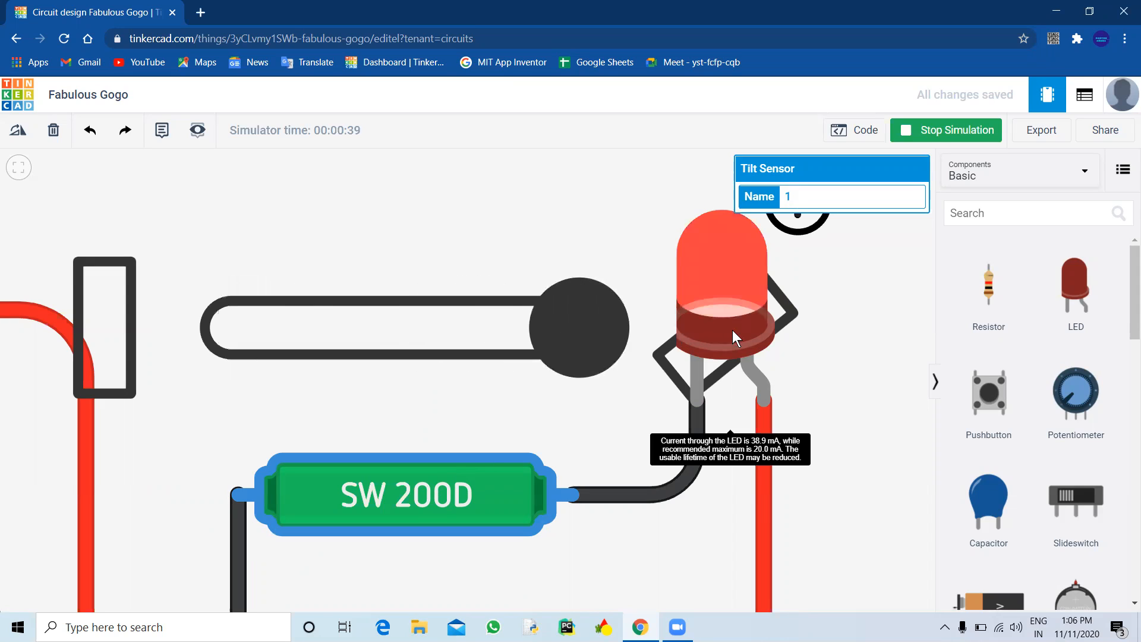
{"action": "left_click", "coordinate": [815, 330]}
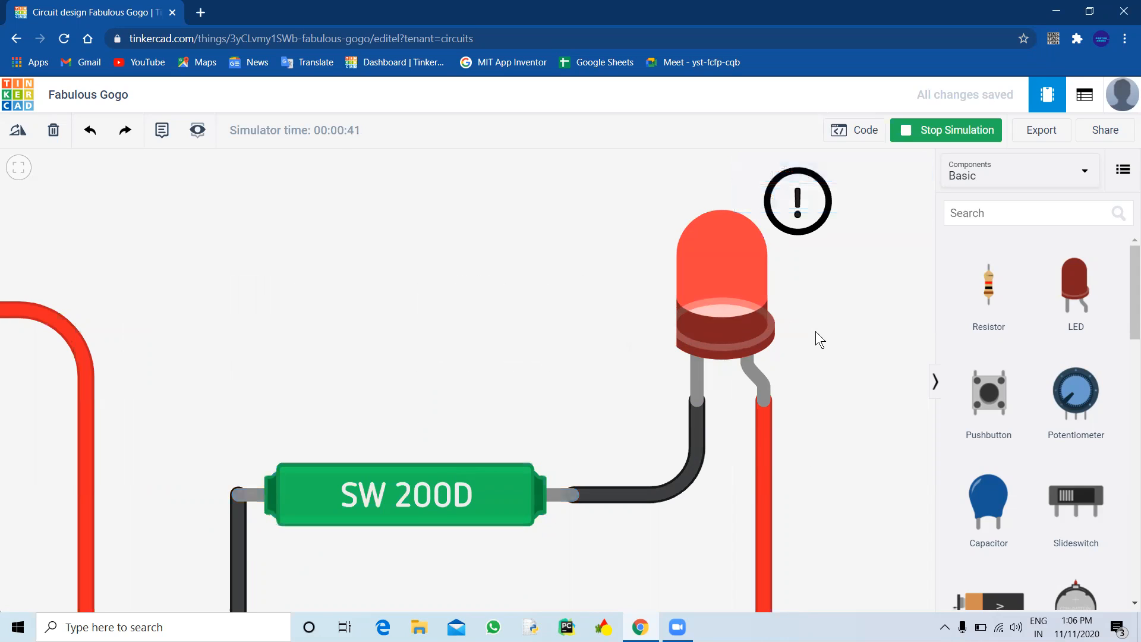
Slide the tilt sensor's ball to the opposite end of its track and back to test the LED, and deselect the sensor.
{"action": "left_click_drag", "start_coordinate": [827, 365], "coordinate": [760, 376]}
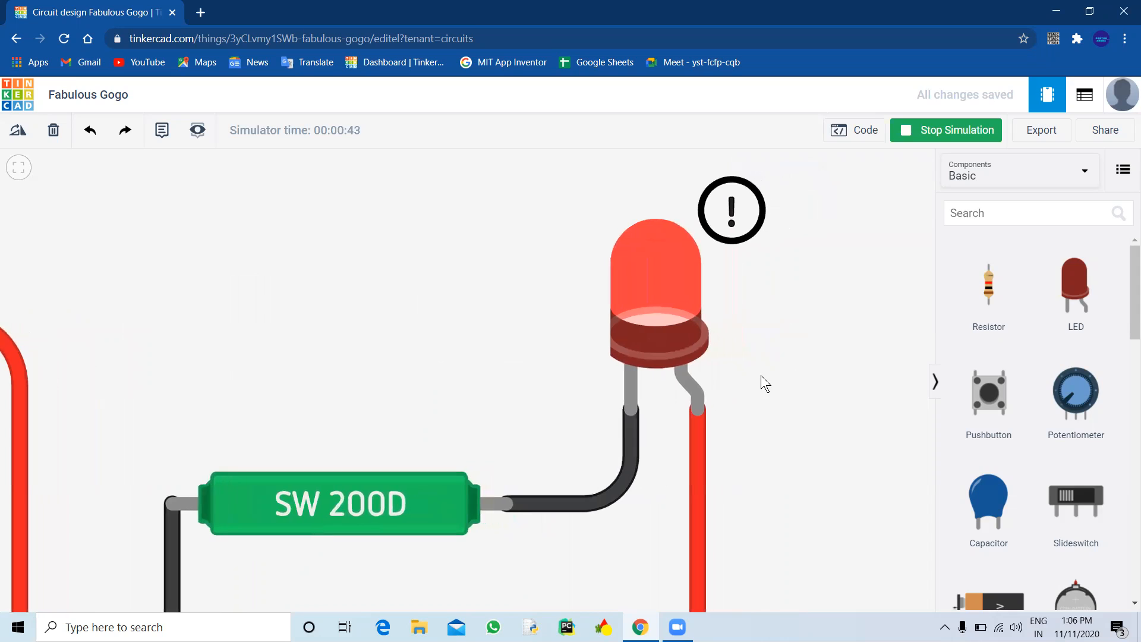
{"action": "left_click", "coordinate": [346, 506]}
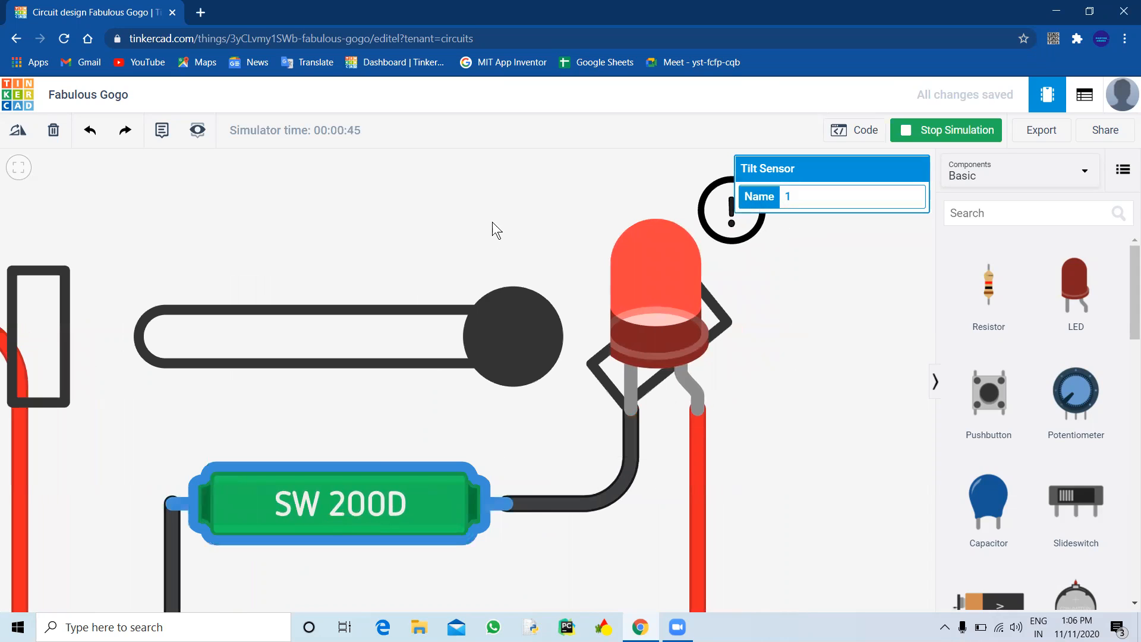
{"action": "left_click_drag", "start_coordinate": [507, 326], "coordinate": [121, 336]}
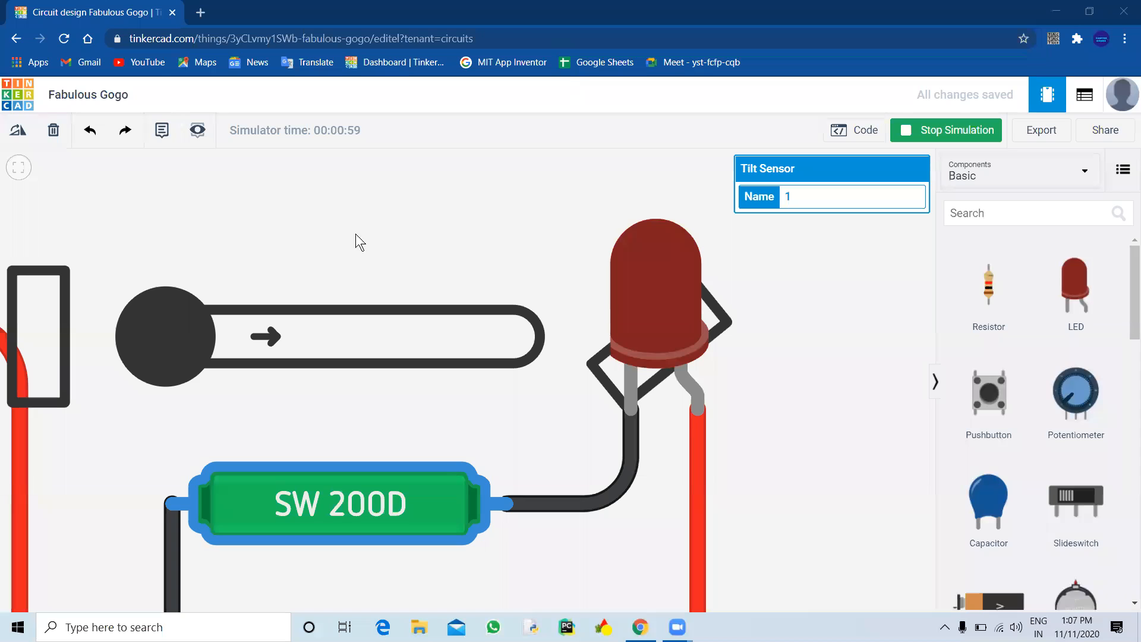
{"action": "left_click", "coordinate": [152, 337]}
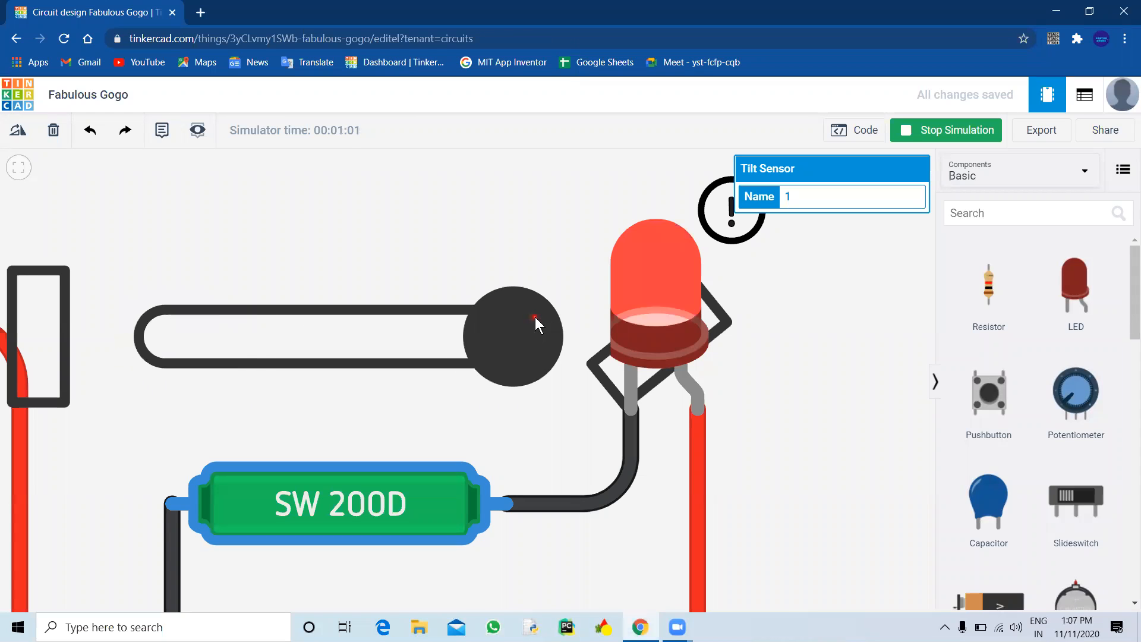
{"action": "scroll", "coordinate": [783, 284], "scroll_direction": "down", "scroll_amount": 5}
{"action": "left_click", "coordinate": [784, 284]}
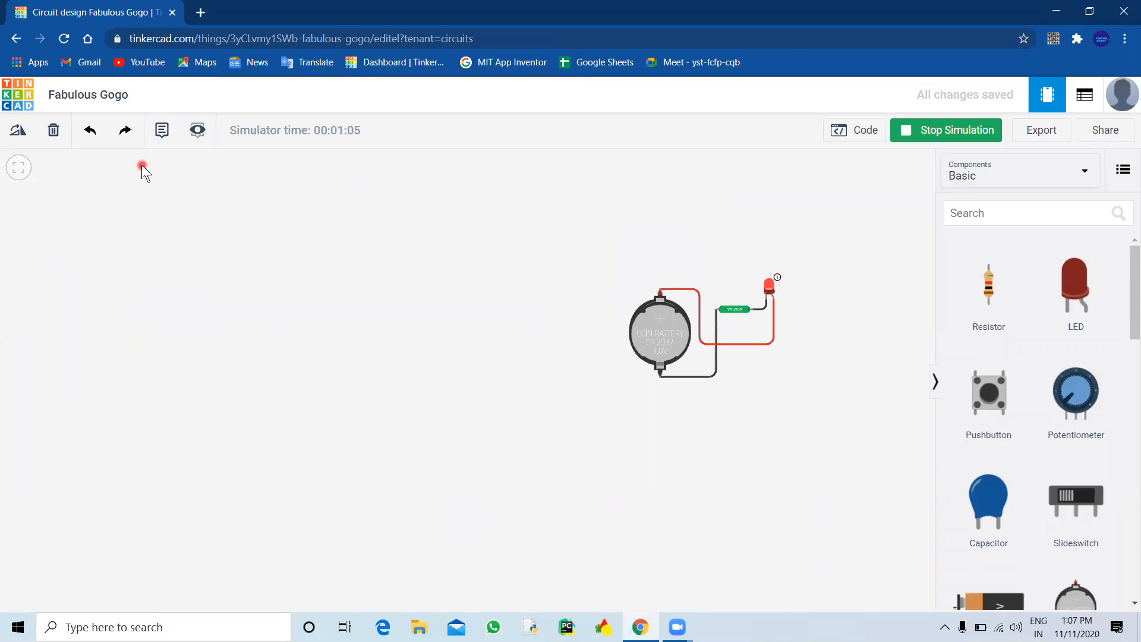
{"action": "left_click", "coordinate": [12, 167]}
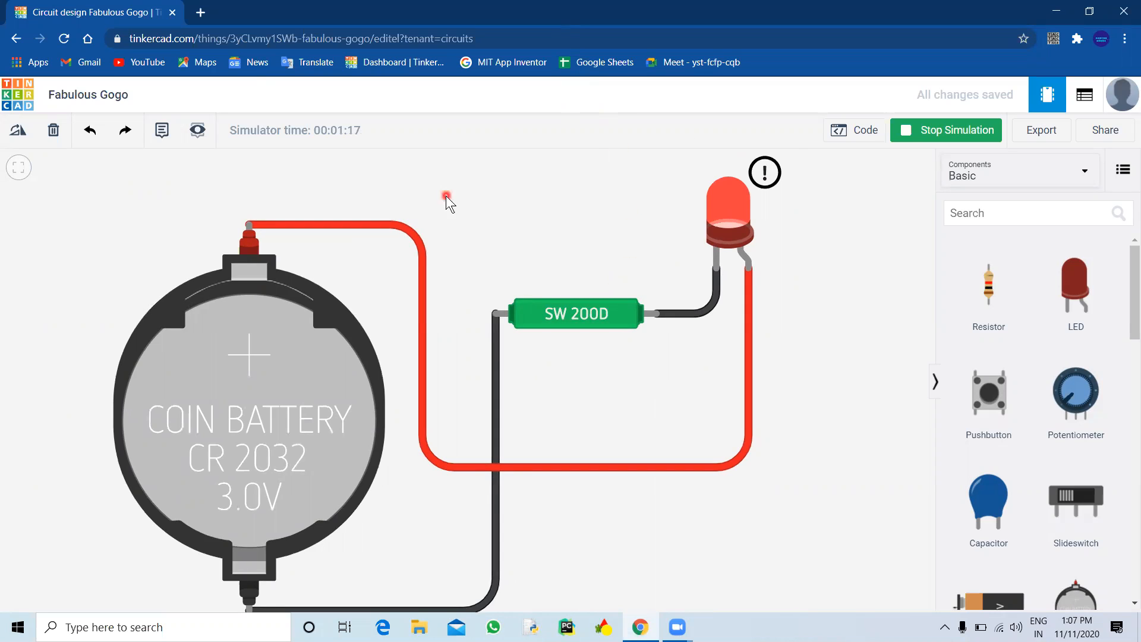
Rename the tilt sensor circuit as "Day - 7".
{"action": "left_click", "coordinate": [77, 94]}
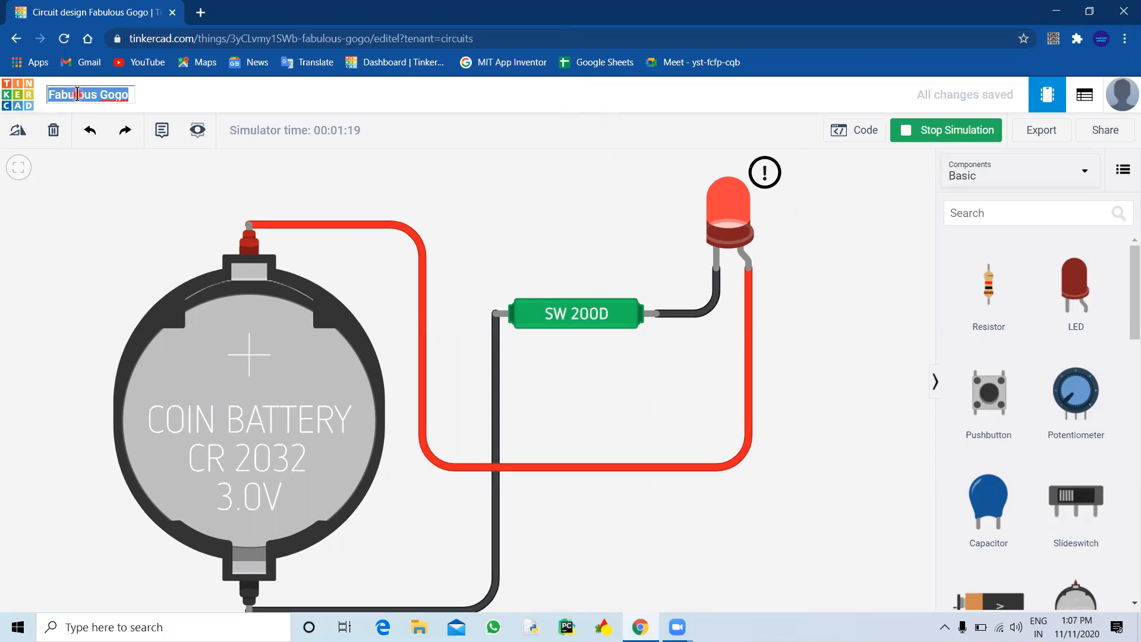
{"action": "type", "text": "Day "}
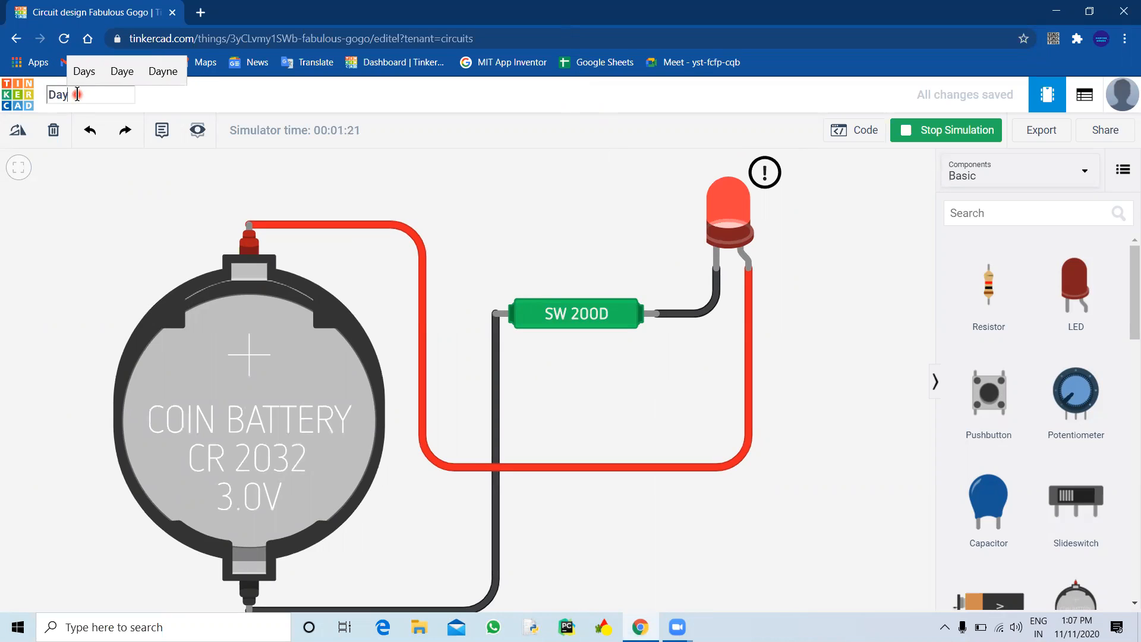
{"action": "type", "text": "- 7"}
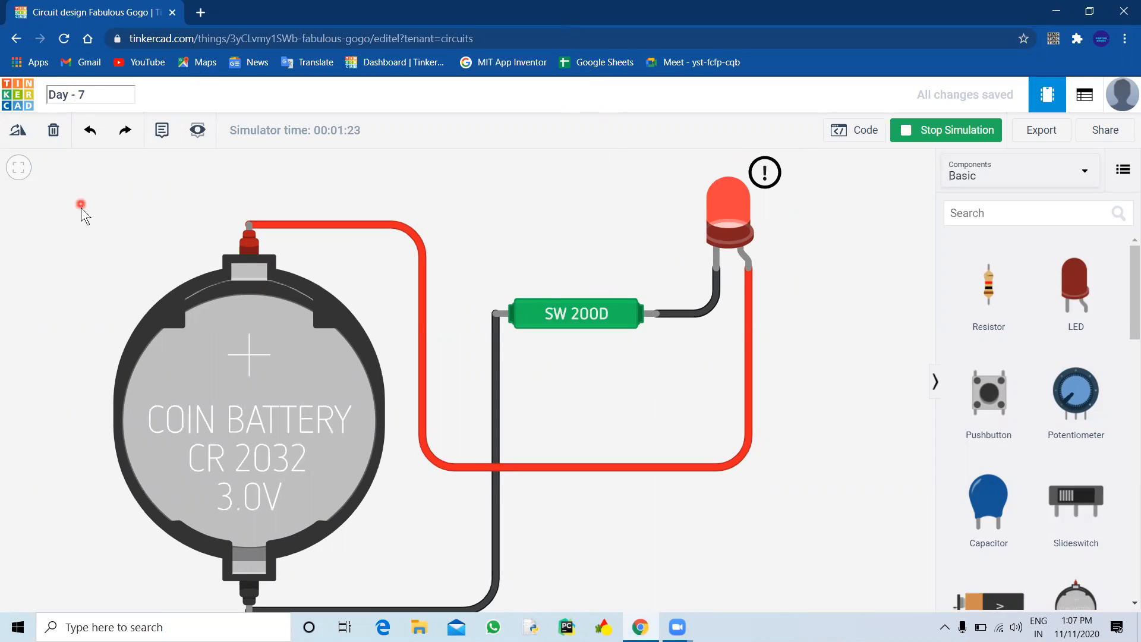
{"action": "left_click", "coordinate": [80, 208]}
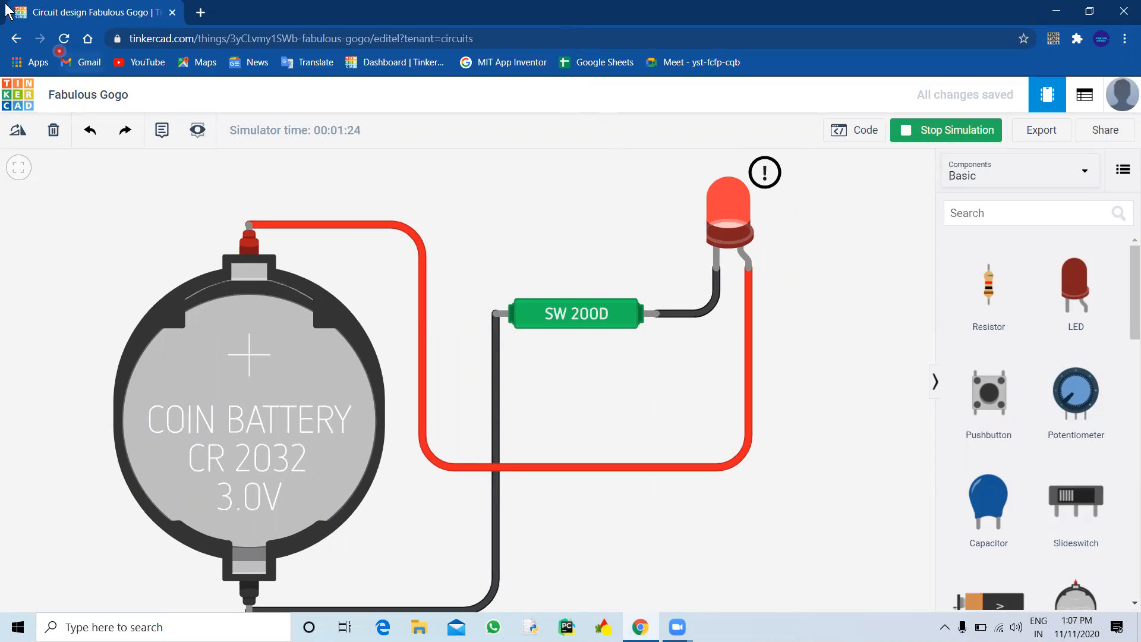
Create a new circuit from the circuits dashboard and name it "Day - 7 (2nd circuit )".
{"action": "left_click", "coordinate": [17, 39]}
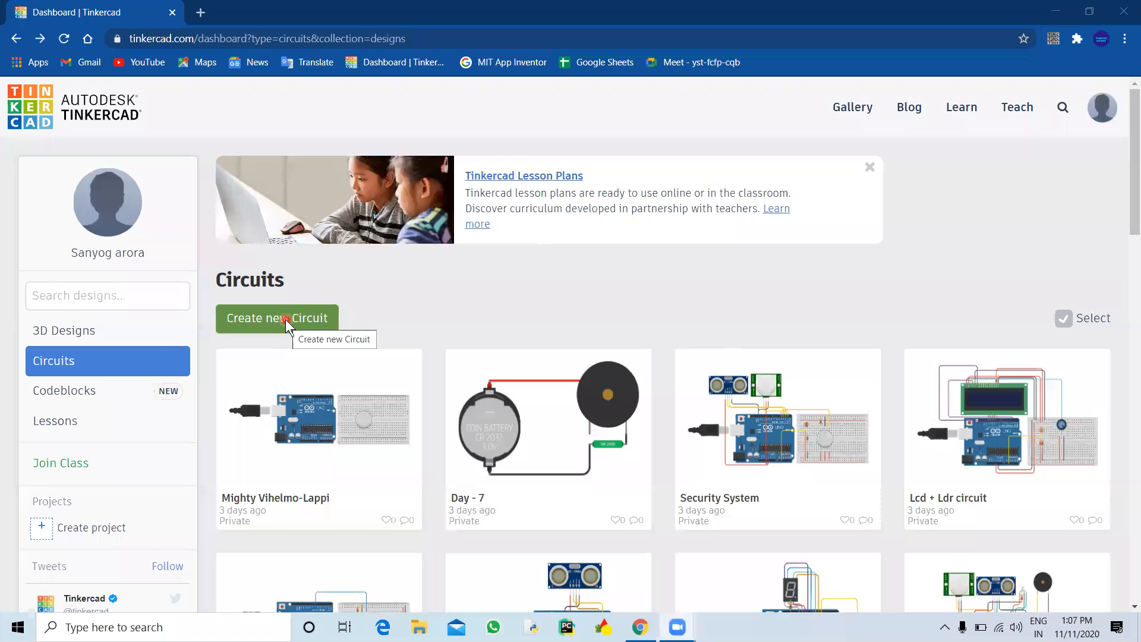
{"action": "left_click", "coordinate": [286, 319]}
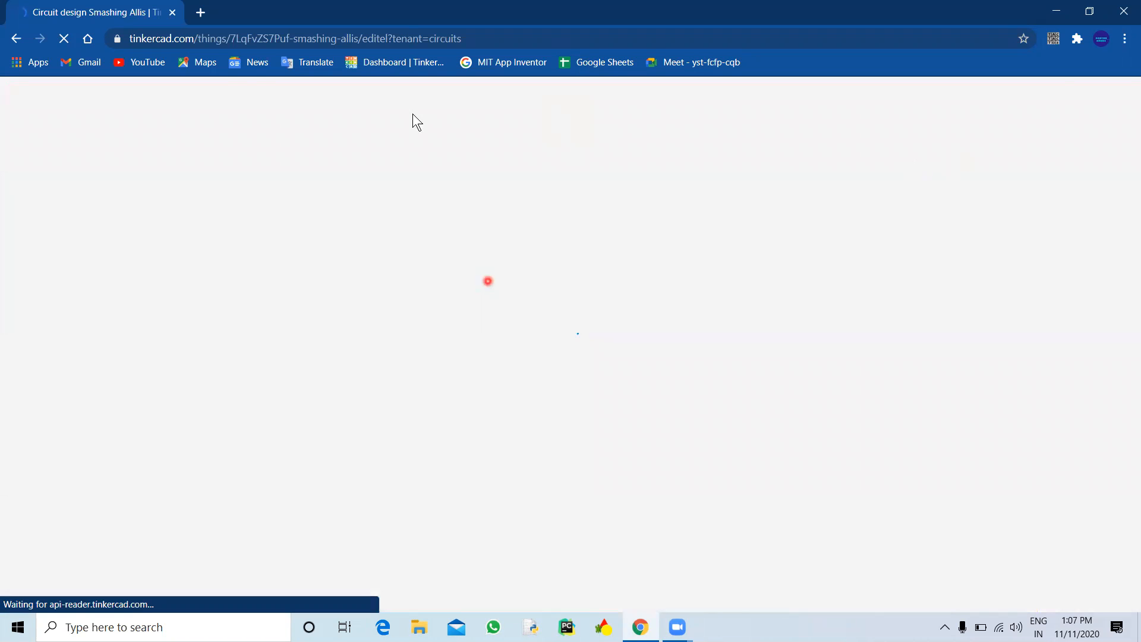
{"action": "left_click", "coordinate": [107, 95]}
{"action": "type", "text": "Day "}
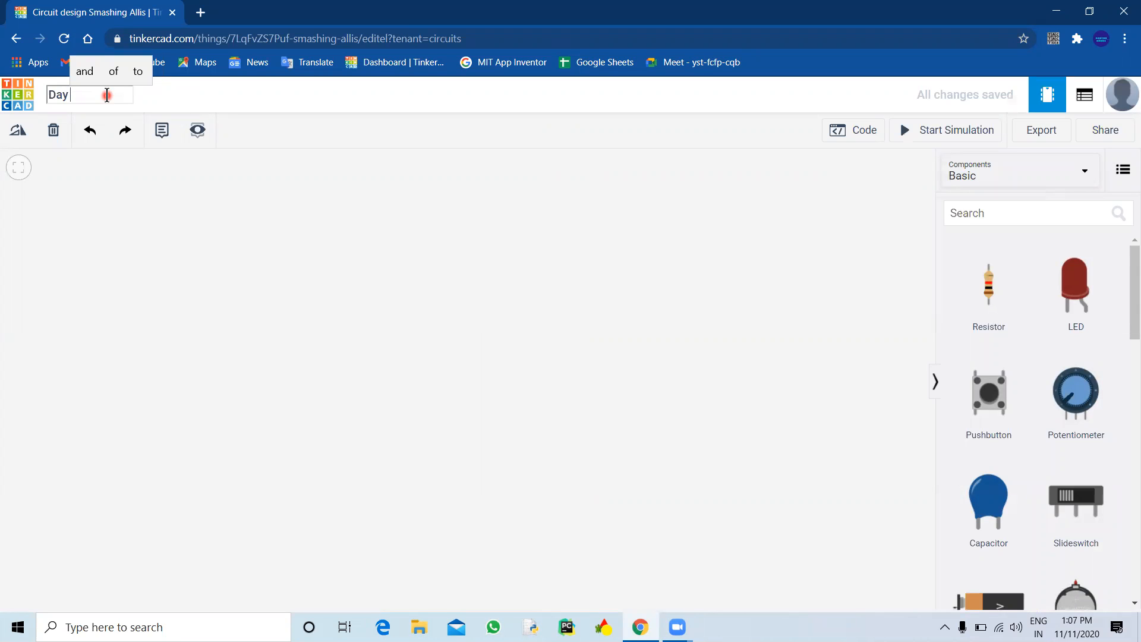
{"action": "type", "text": "- 7 ("}
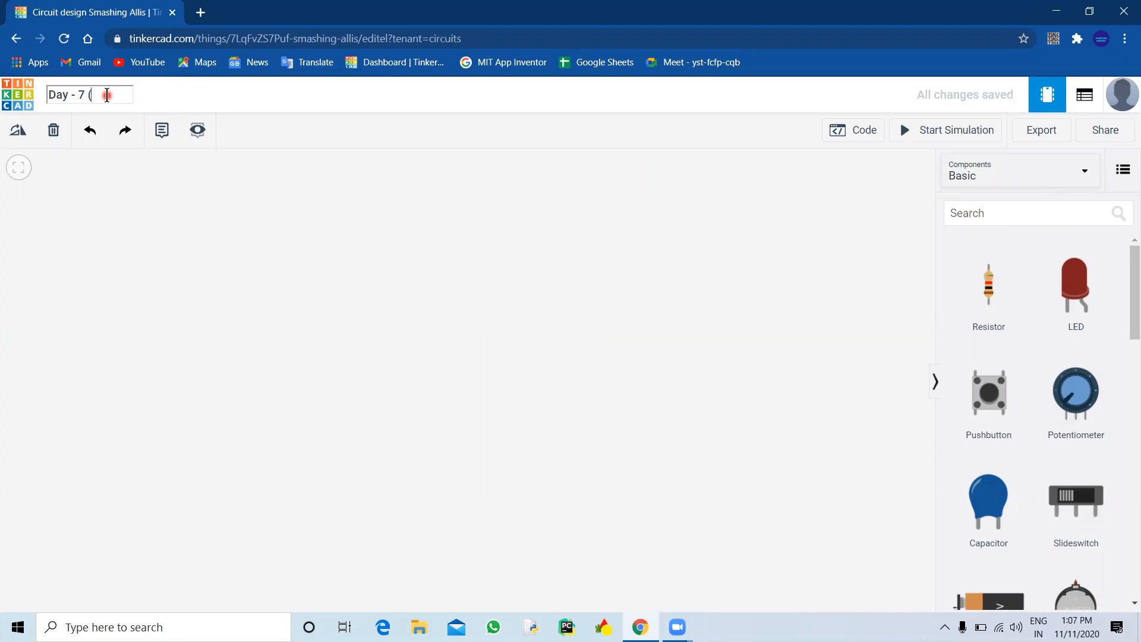
{"action": "type", "text": "2nd circ"}
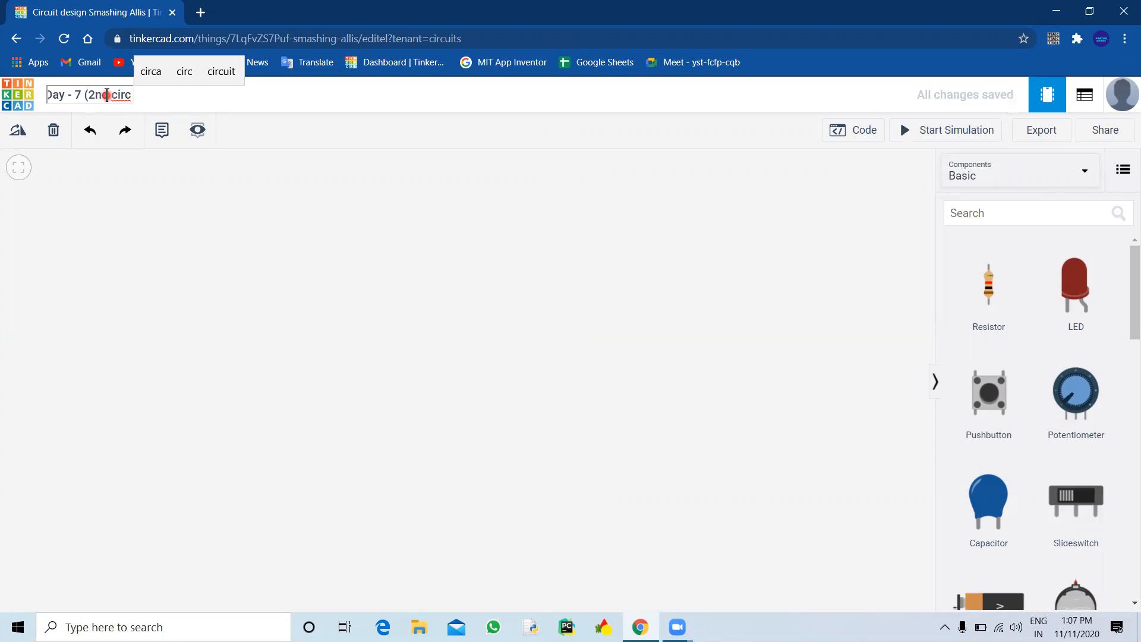
{"action": "key", "text": "Up"}
{"action": "key", "text": "Right"}
{"action": "key", "text": "Right"}
{"action": "key", "text": "Return"}
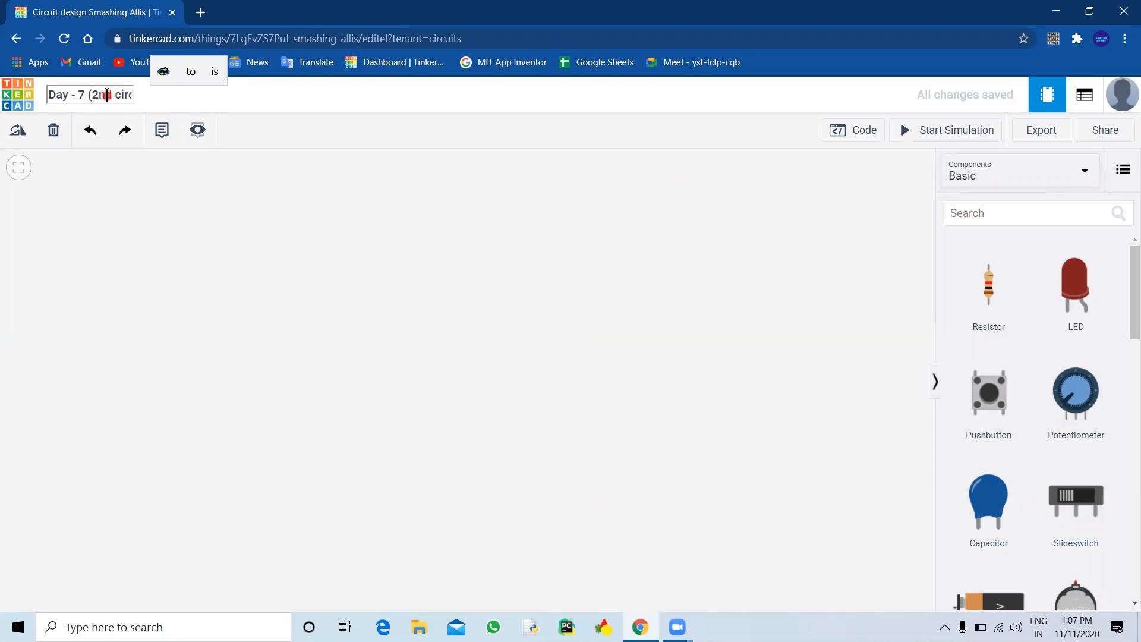
{"action": "type", "text": ")"}
{"action": "left_click", "coordinate": [360, 216]}
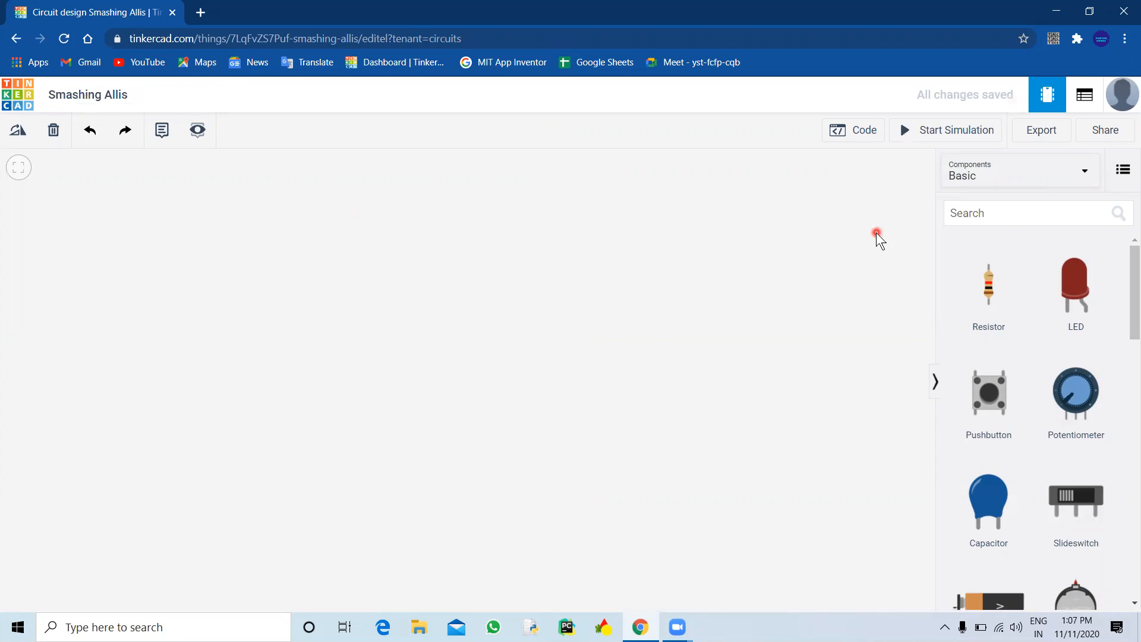
Place a Gas Sensor on the empty workspace by searching the components for "gas", and clear the search and hide the component list.
{"action": "left_click", "coordinate": [971, 221]}
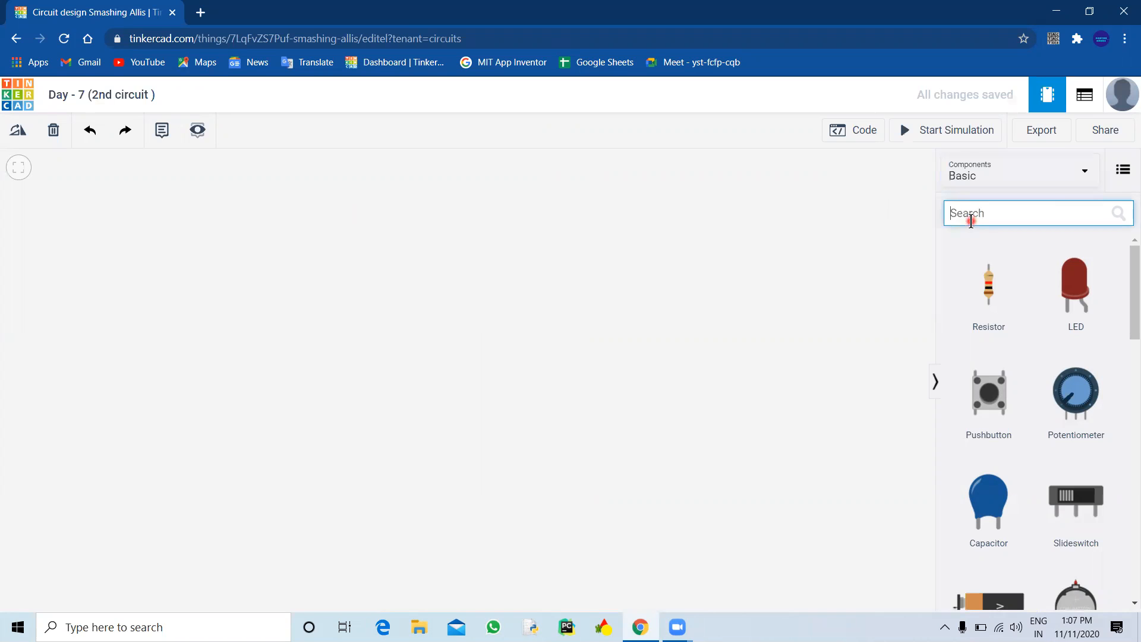
{"action": "type", "text": "gas"}
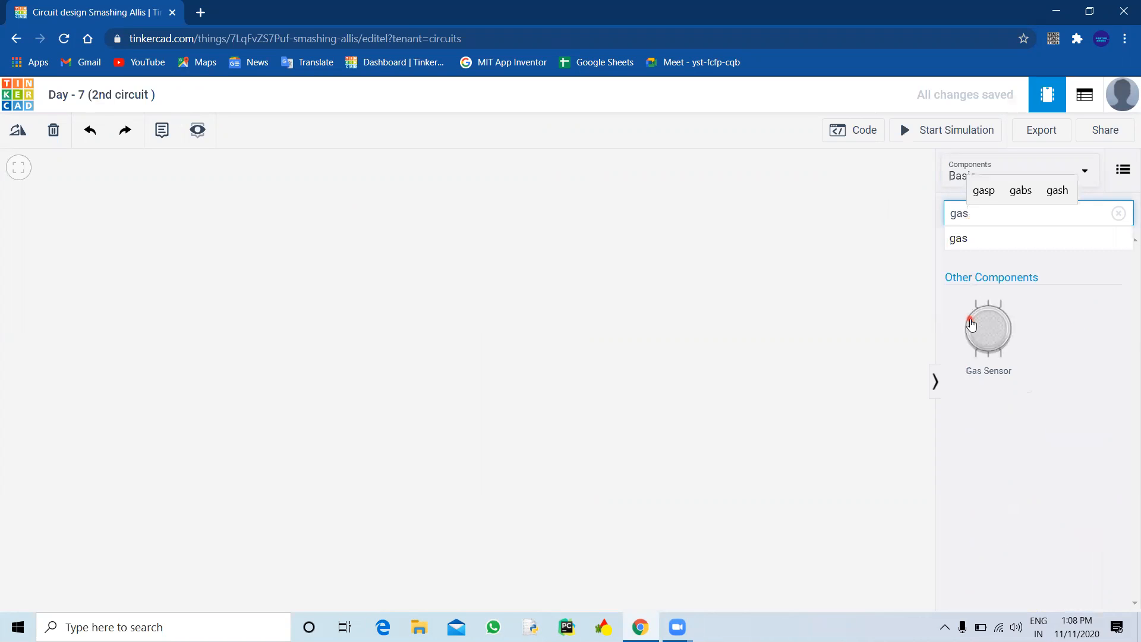
{"action": "left_click_drag", "start_coordinate": [449, 337], "coordinate": [483, 369]}
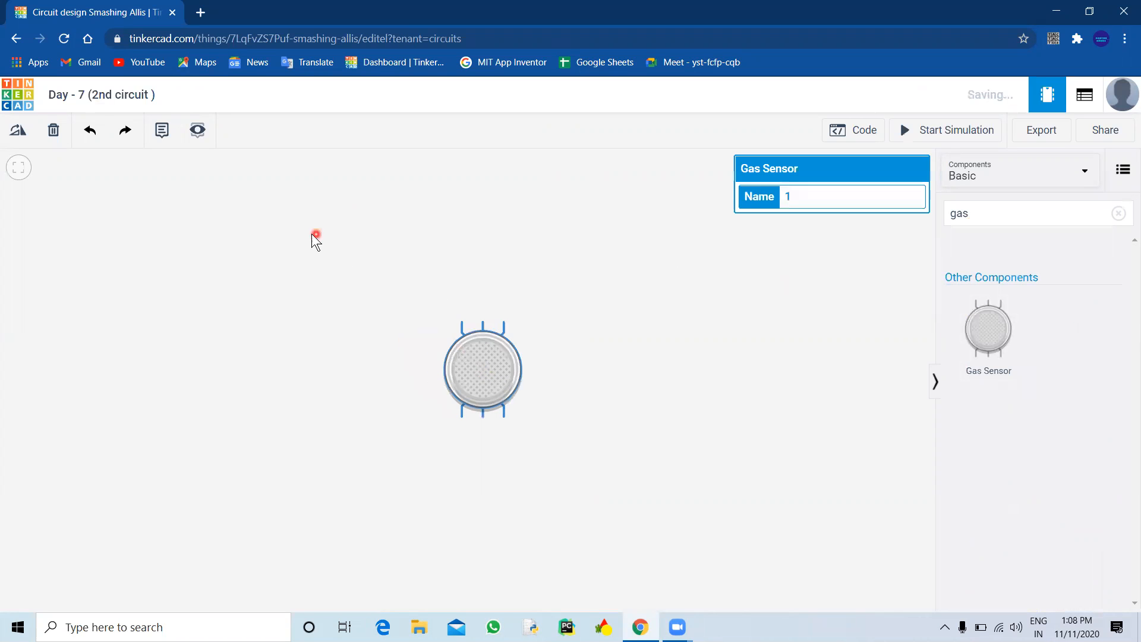
{"action": "scroll", "coordinate": [311, 233], "scroll_direction": "up", "scroll_amount": 5}
{"action": "left_click_drag", "start_coordinate": [547, 318], "coordinate": [389, 217]}
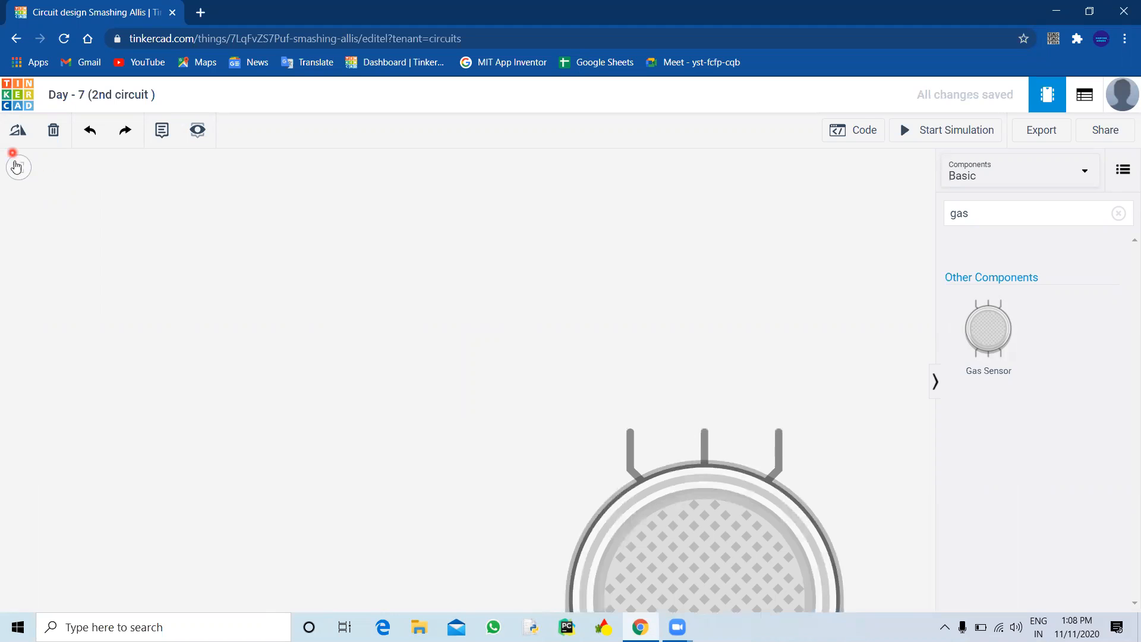
{"action": "left_click", "coordinate": [21, 173]}
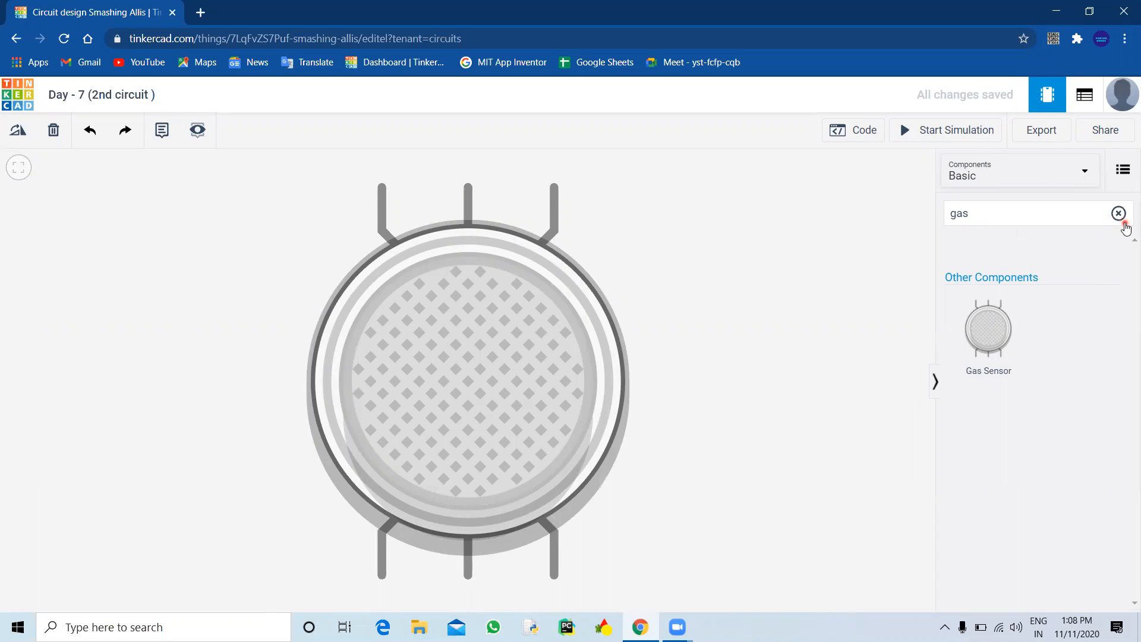
{"action": "left_click", "coordinate": [1124, 224]}
{"action": "left_click", "coordinate": [934, 381]}
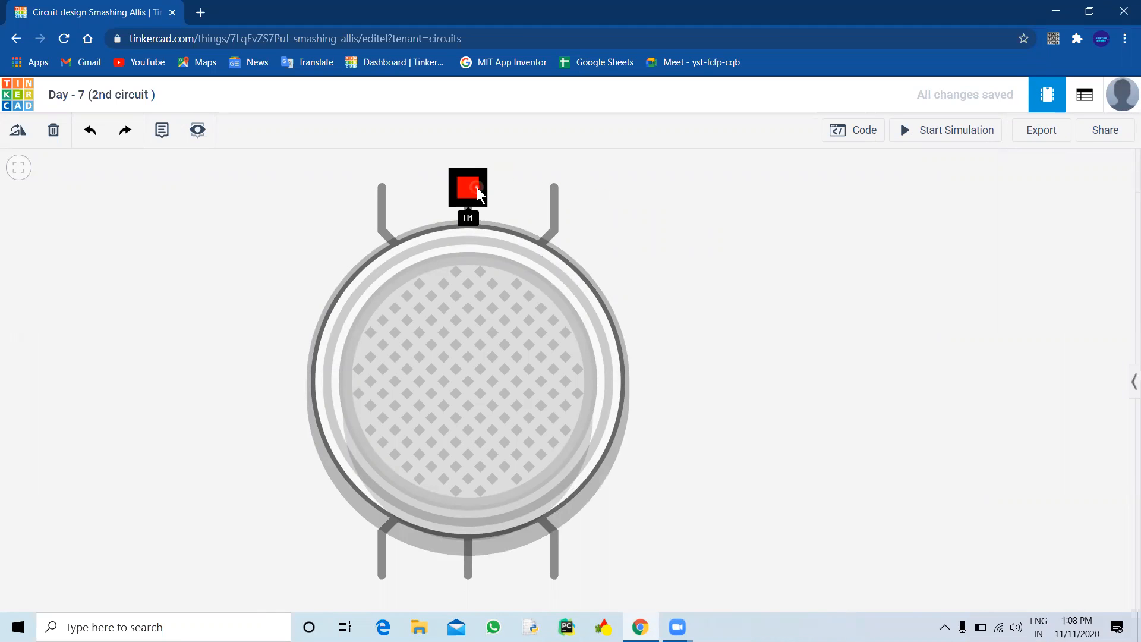
{"action": "left_click", "coordinate": [479, 193]}
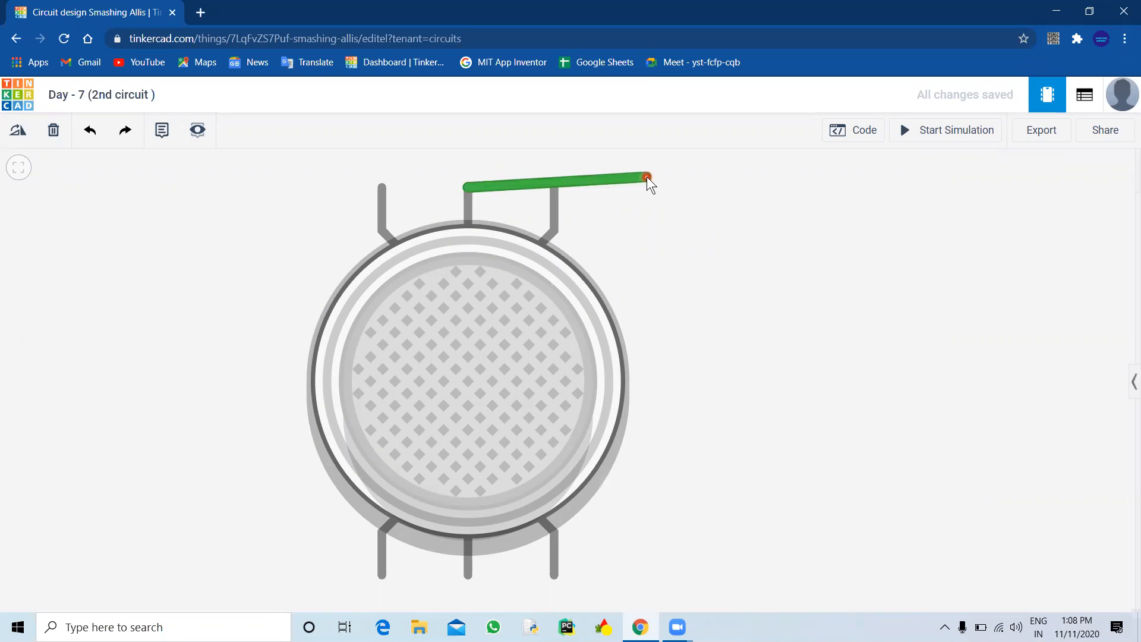
{"action": "key", "text": "Escape"}
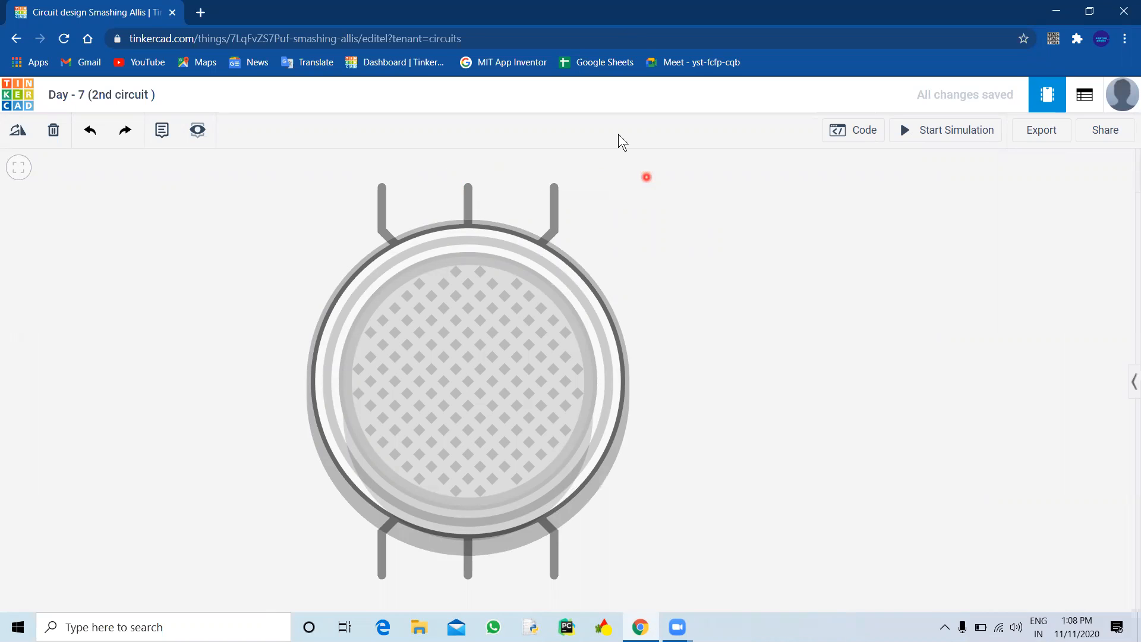
{"action": "left_click", "coordinate": [578, 316]}
{"action": "left_click_drag", "start_coordinate": [581, 311], "coordinate": [674, 287]}
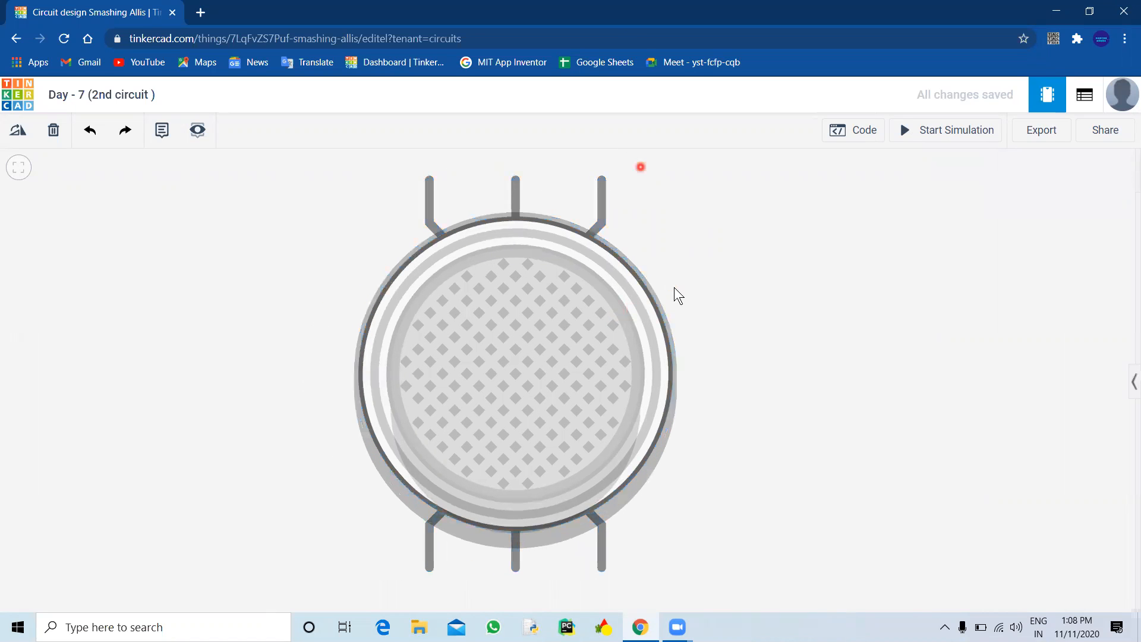
{"action": "left_click", "coordinate": [631, 210]}
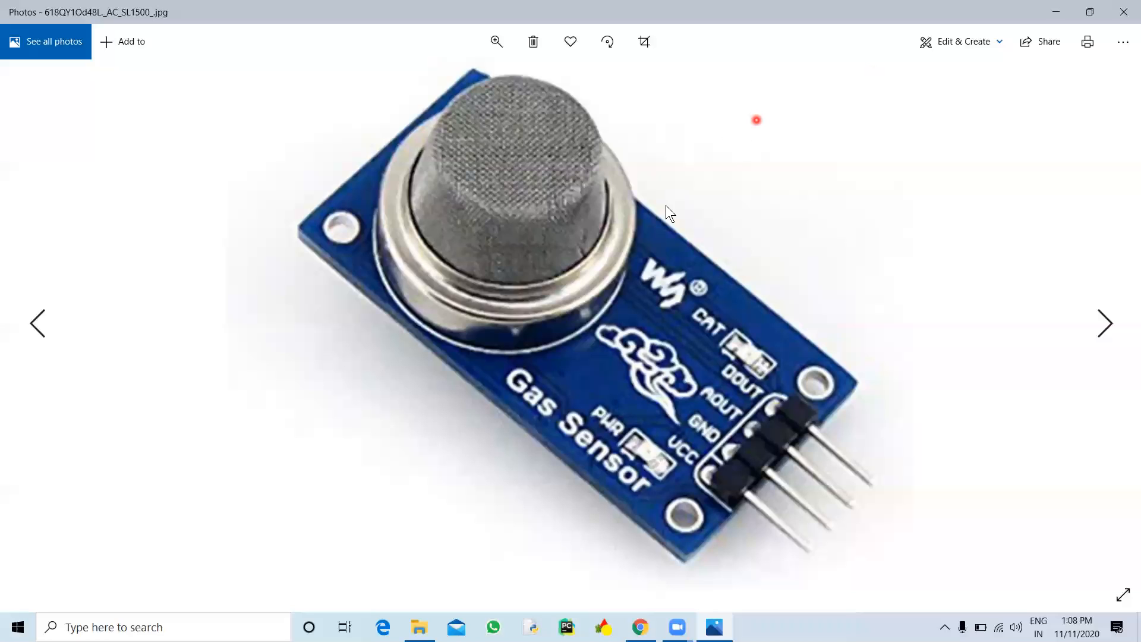
Examine the gas sensor photo close up, including the board's pin header with its labels and the mesh-covered sensing cap.
{"action": "scroll", "coordinate": [616, 158], "scroll_direction": "up", "scroll_amount": 1}
{"action": "scroll", "coordinate": [616, 158], "scroll_direction": "up", "scroll_amount": 4}
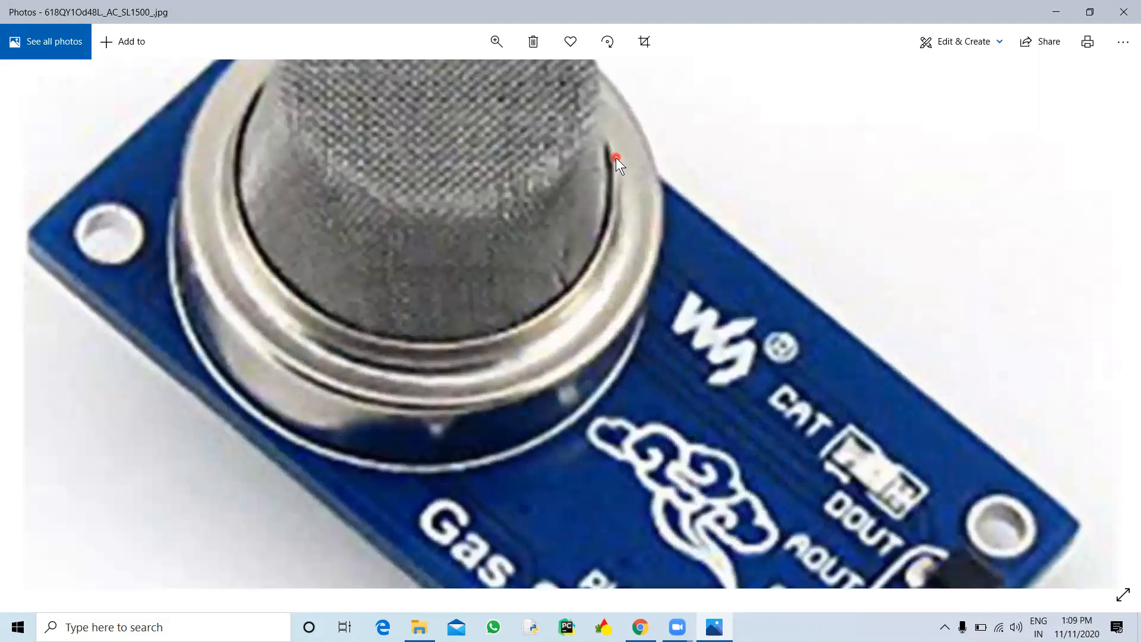
{"action": "left_click_drag", "start_coordinate": [714, 254], "coordinate": [535, 178]}
{"action": "left_click_drag", "start_coordinate": [776, 322], "coordinate": [527, 176]}
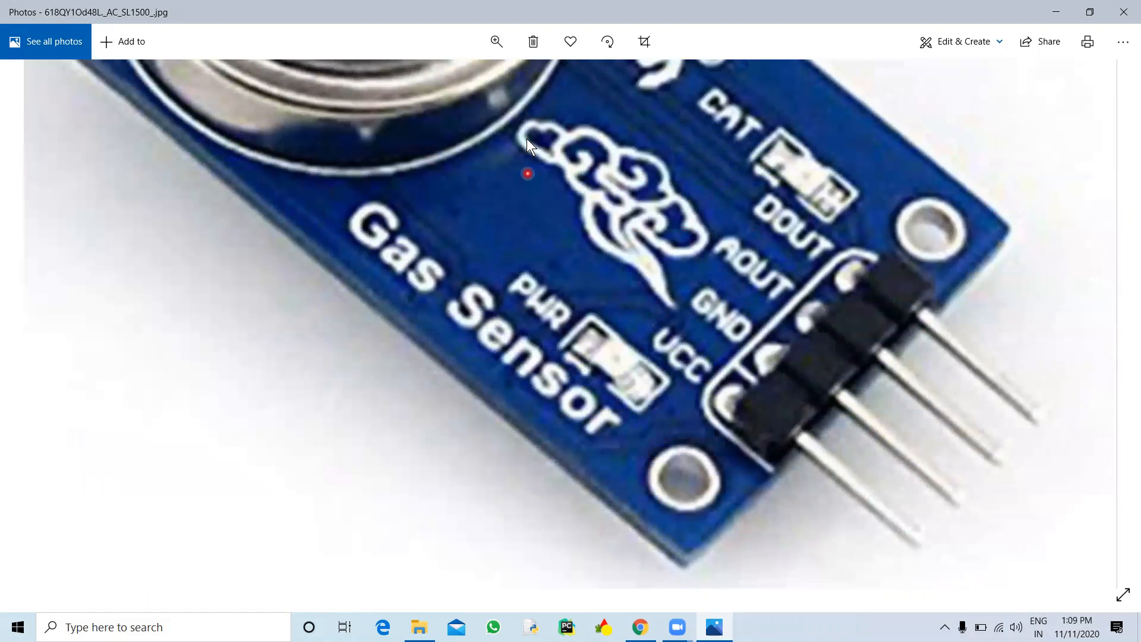
{"action": "left_click_drag", "start_coordinate": [820, 258], "coordinate": [501, 170]}
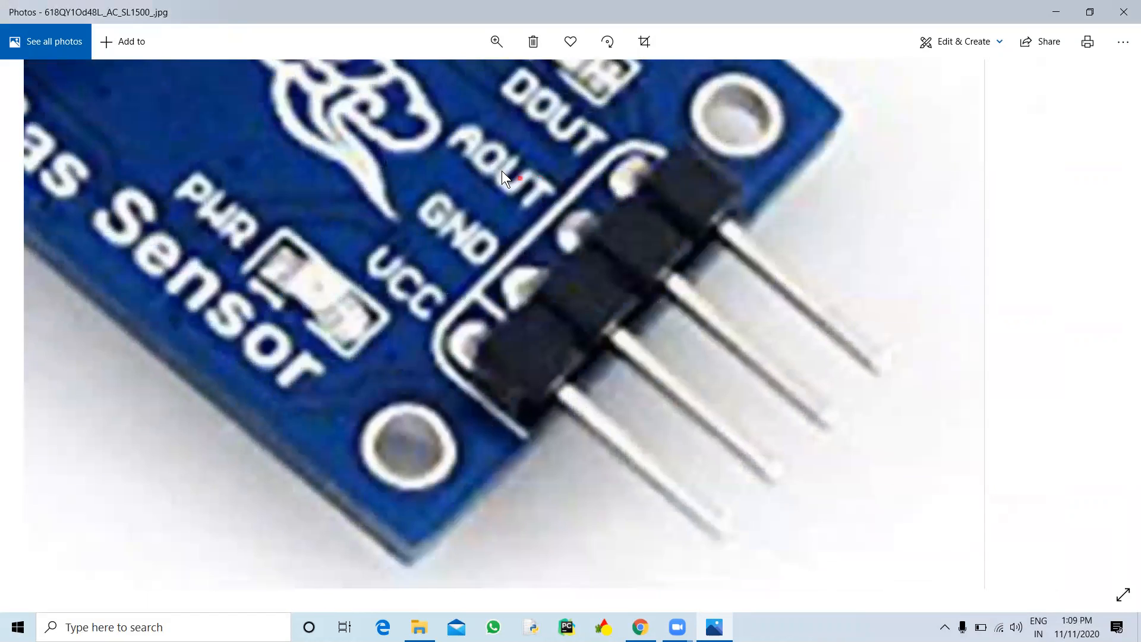
{"action": "left_click_drag", "start_coordinate": [717, 198], "coordinate": [607, 240]}
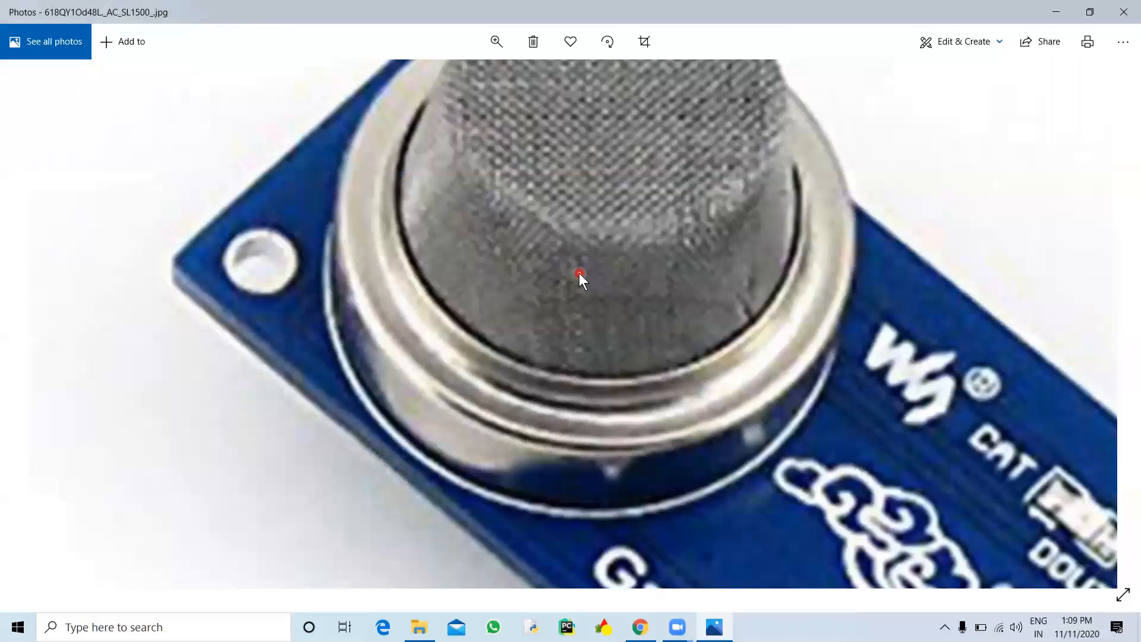
{"action": "scroll", "coordinate": [599, 444], "scroll_direction": "up", "scroll_amount": 2}
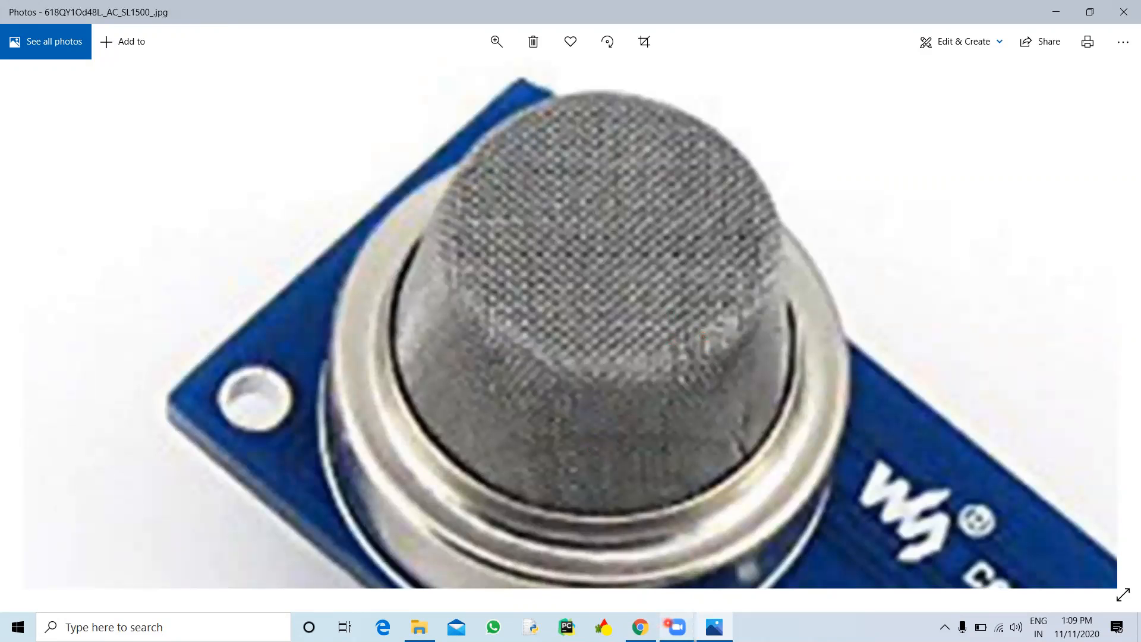
Switch to Tinkercad and back to Photos to compare the circuit's gas sensor with the photographed module.
{"action": "left_click", "coordinate": [640, 627]}
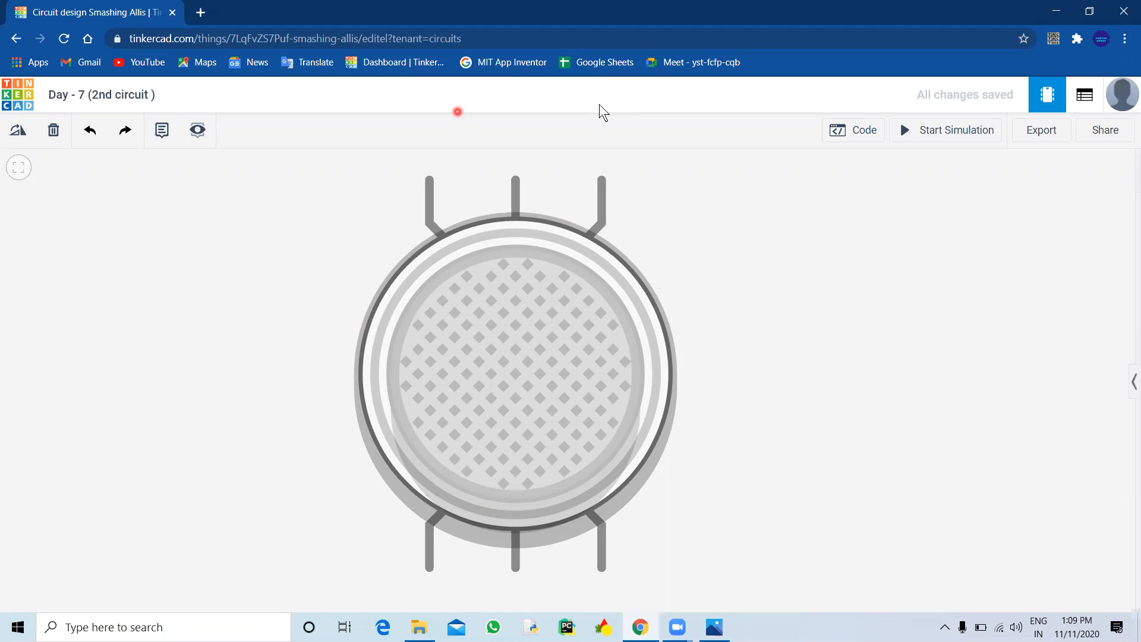
{"action": "left_click", "coordinate": [714, 627]}
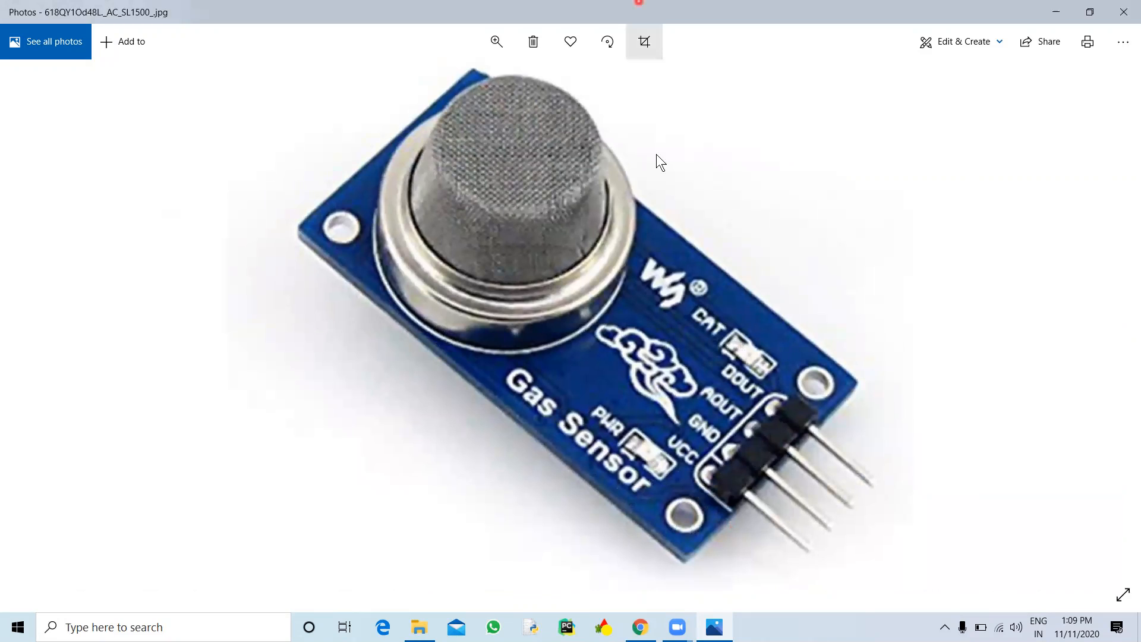
{"action": "left_click", "coordinate": [668, 628]}
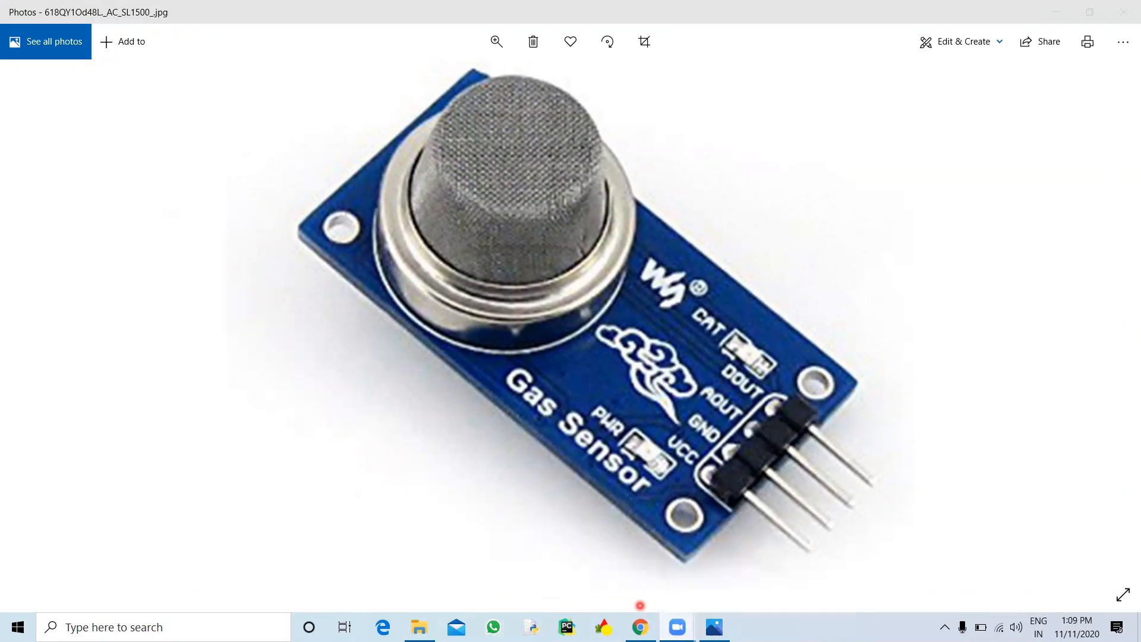
Switch to Tinkercad and place an Arduino Uno R3 beside the gas sensor, on its left side.
{"action": "left_click", "coordinate": [639, 627]}
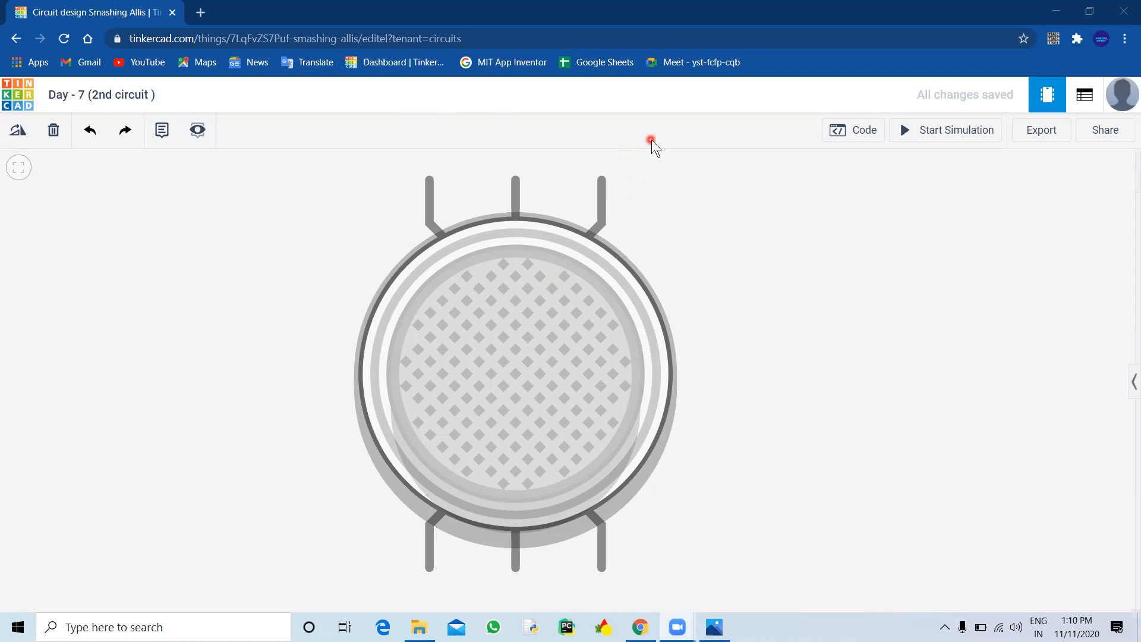
{"action": "left_click", "coordinate": [674, 185]}
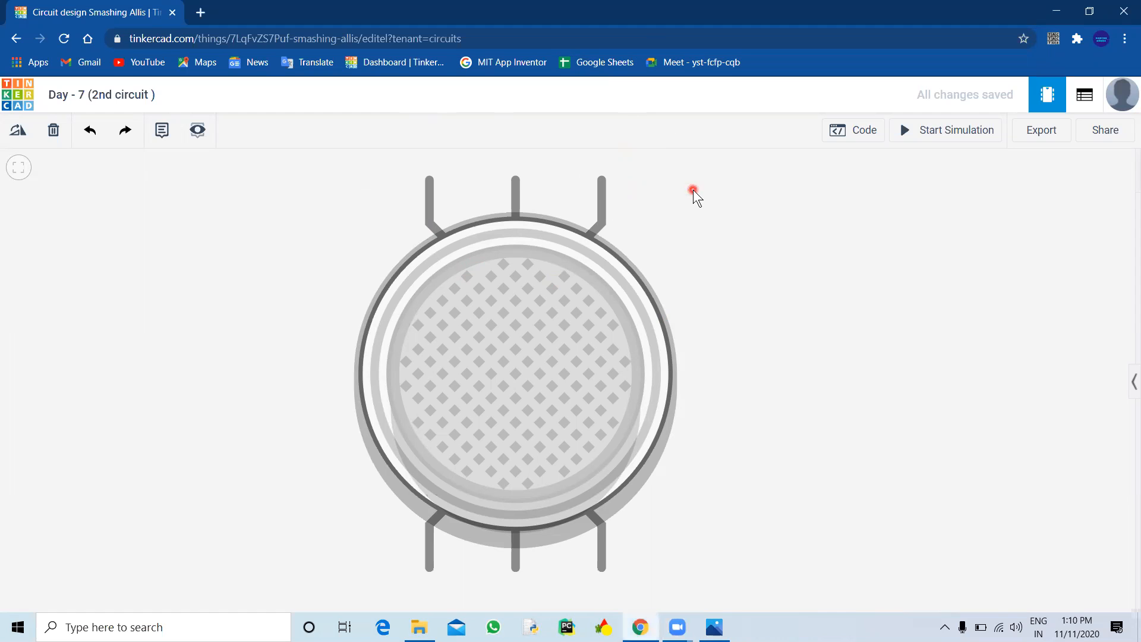
{"action": "left_click_drag", "start_coordinate": [693, 190], "coordinate": [690, 181]}
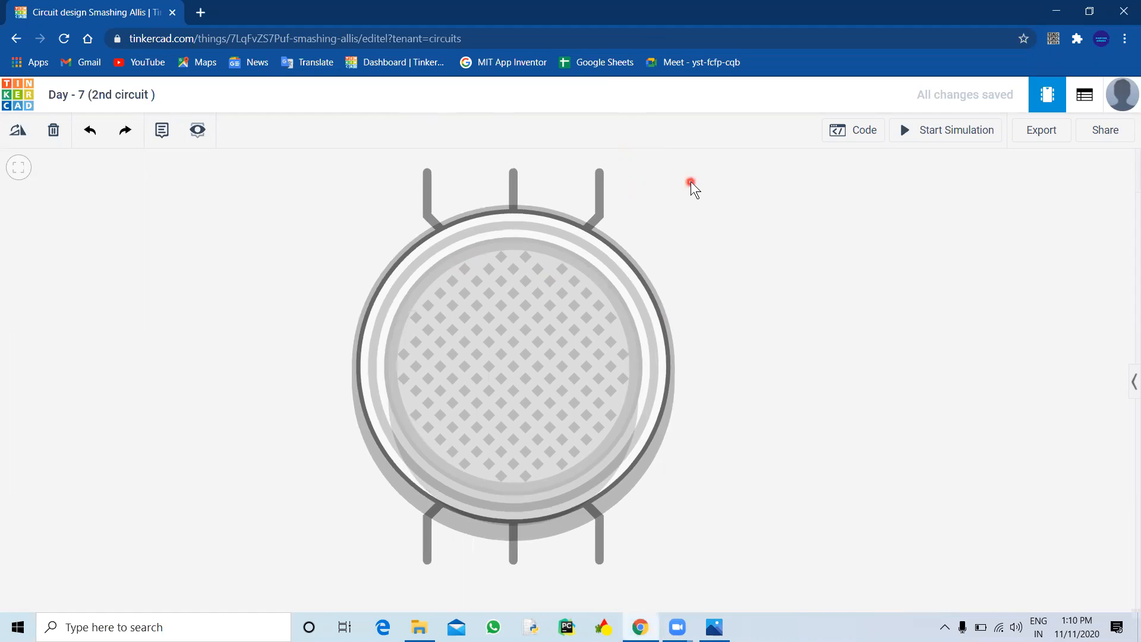
{"action": "left_click", "coordinate": [10, 169]}
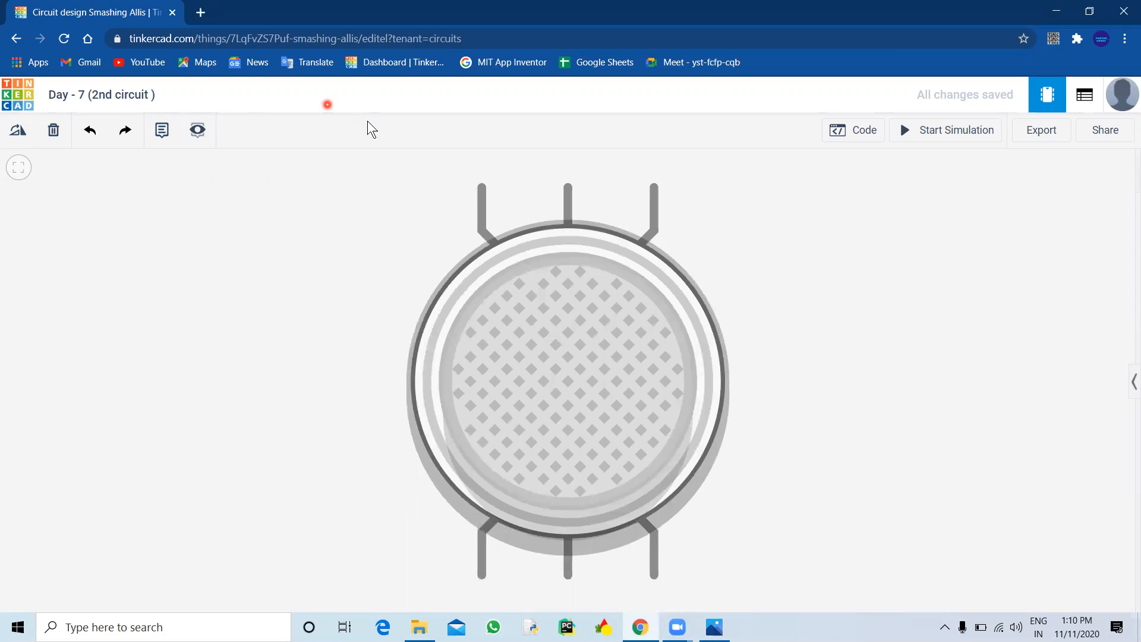
{"action": "left_click", "coordinate": [1128, 376]}
{"action": "left_click_drag", "start_coordinate": [1132, 289], "coordinate": [1120, 416]}
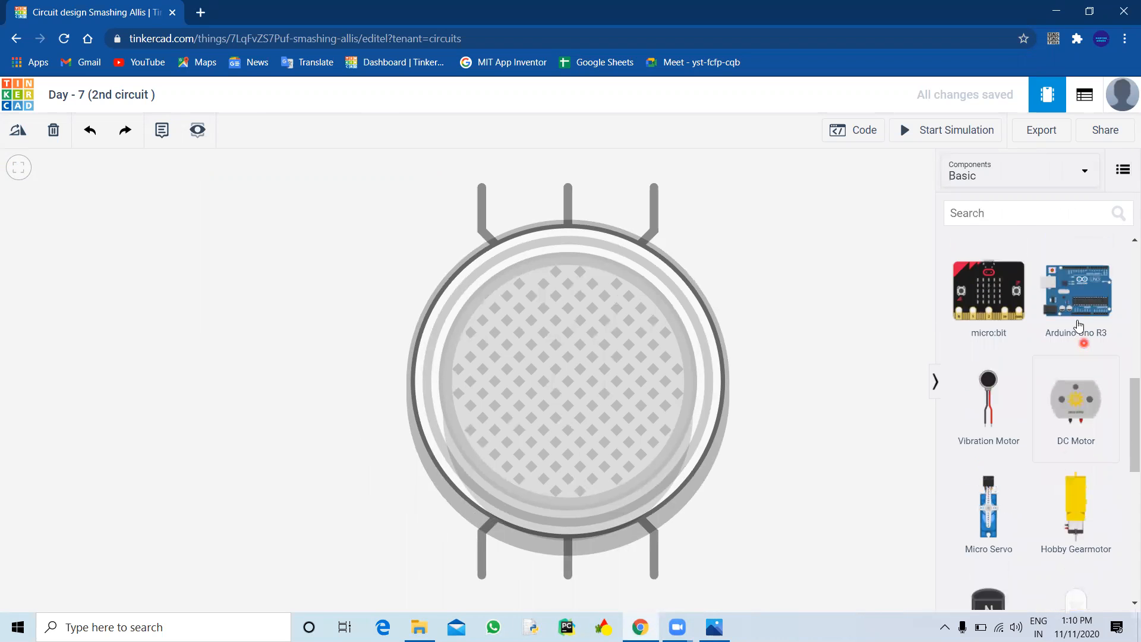
{"action": "left_click", "coordinate": [235, 355]}
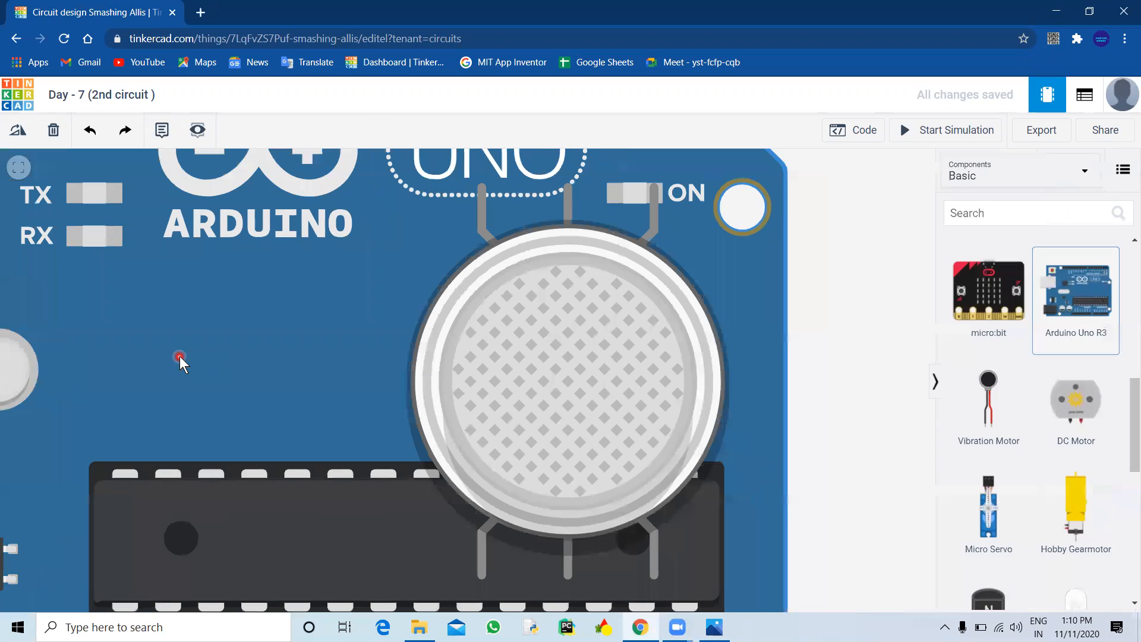
{"action": "left_click", "coordinate": [18, 167]}
{"action": "left_click_drag", "start_coordinate": [431, 313], "coordinate": [229, 318]}
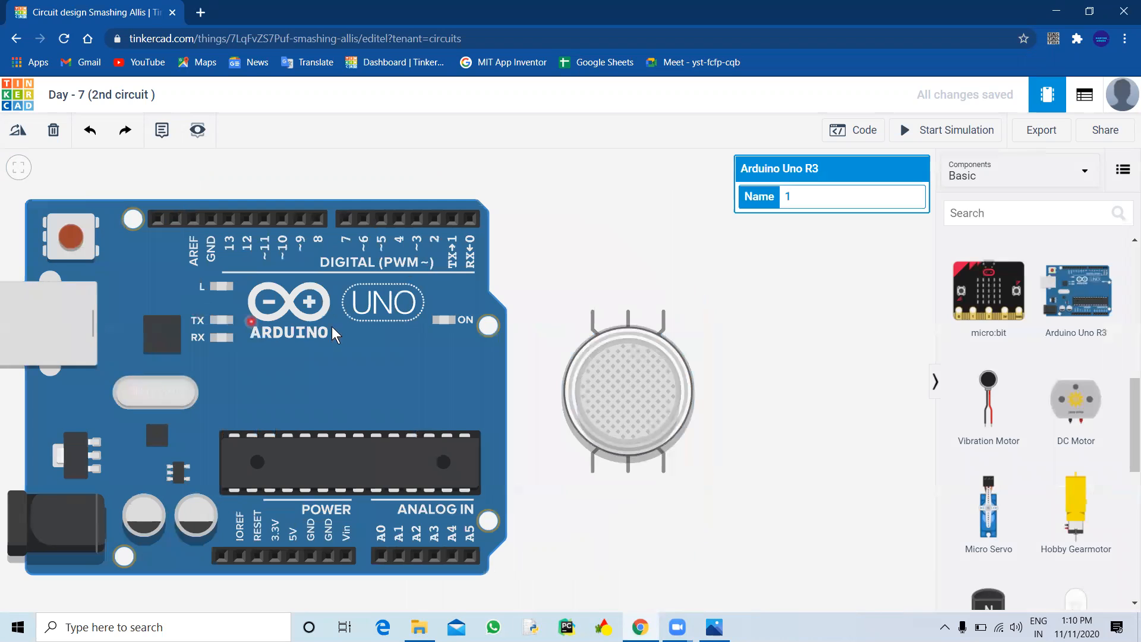
{"action": "left_click", "coordinate": [661, 312]}
{"action": "key", "text": "Escape"}
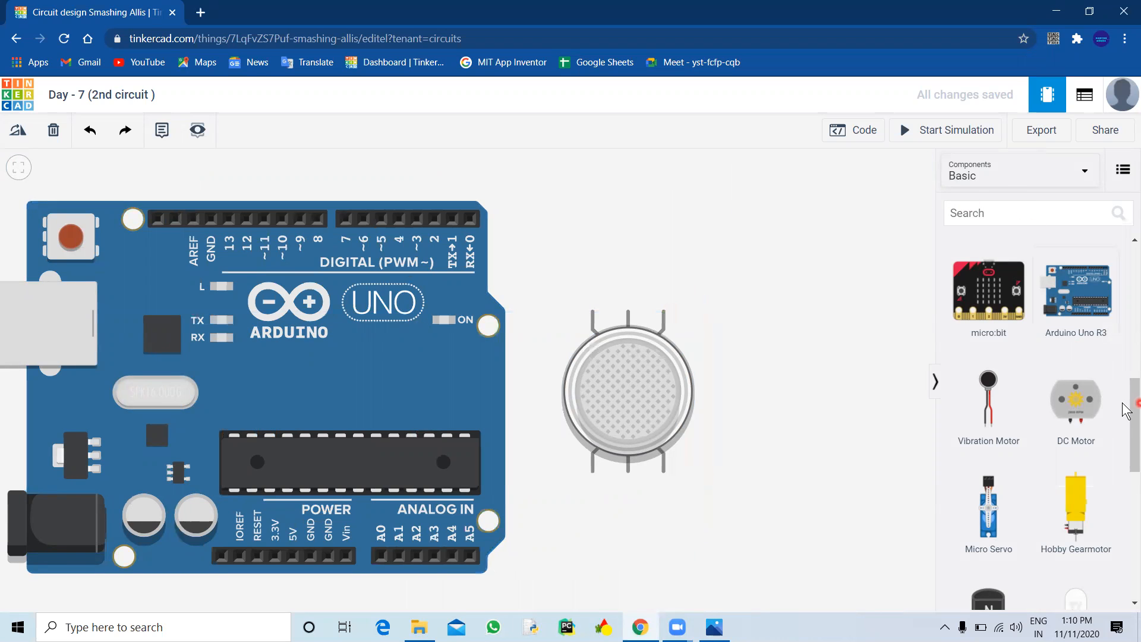
Add a small breadboard to the right of the Arduino and seat the gas sensor across its centre gap at columns 7 to 11.
{"action": "left_click_drag", "start_coordinate": [1126, 405], "coordinate": [1127, 340]}
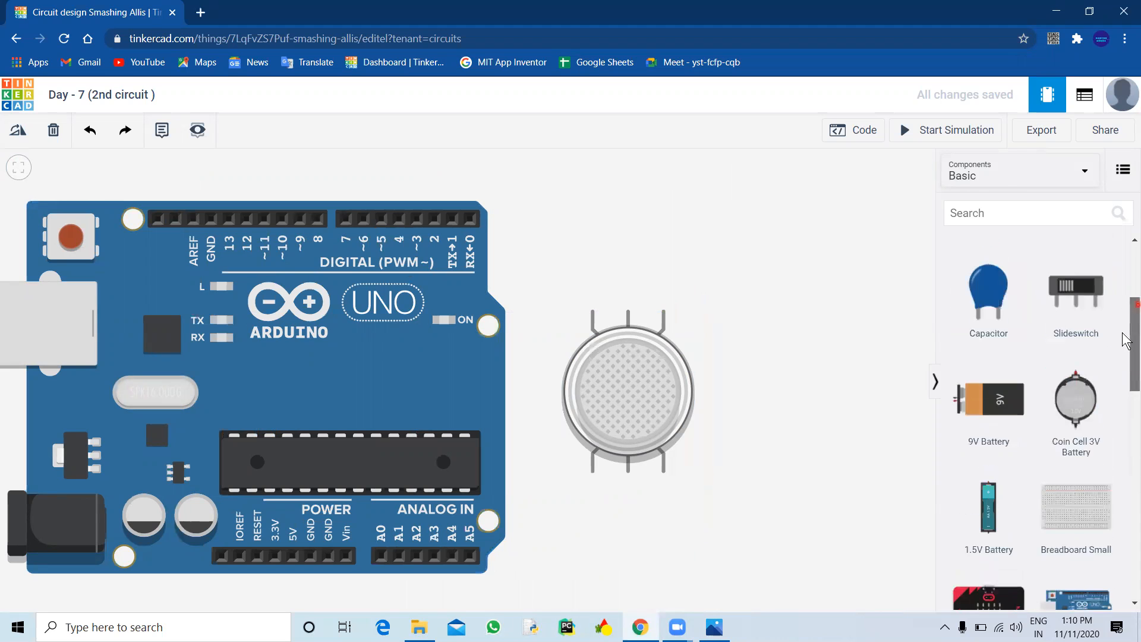
{"action": "scroll", "coordinate": [1126, 340], "scroll_direction": "down", "scroll_amount": 3}
{"action": "left_click_drag", "start_coordinate": [649, 324], "coordinate": [635, 354]}
{"action": "left_click_drag", "start_coordinate": [766, 354], "coordinate": [892, 378]}
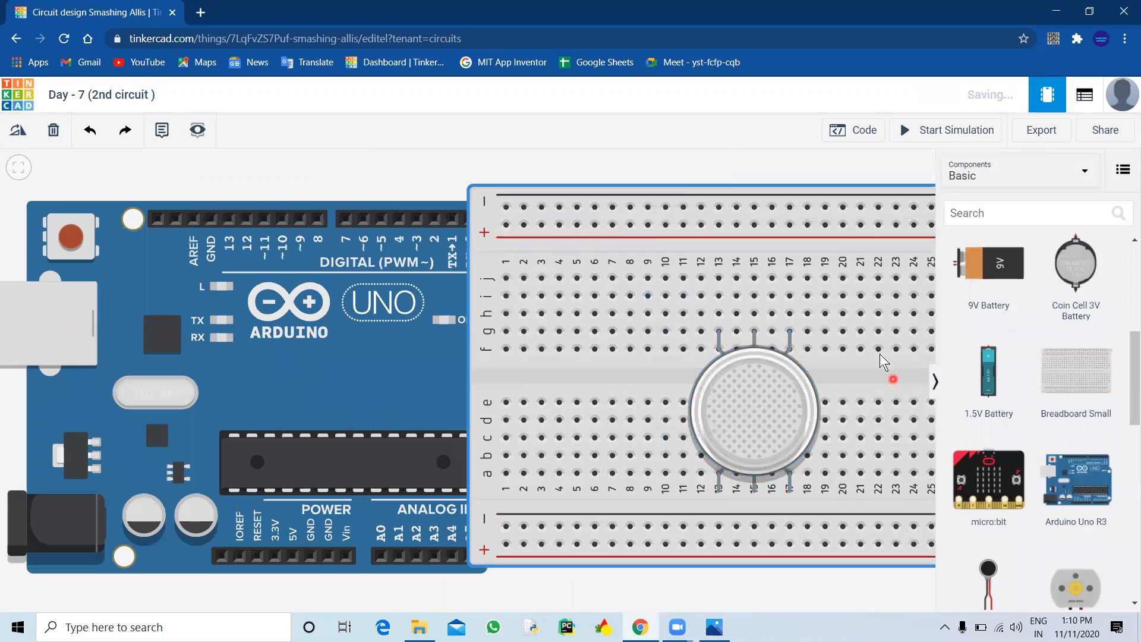
{"action": "left_click", "coordinate": [18, 167]}
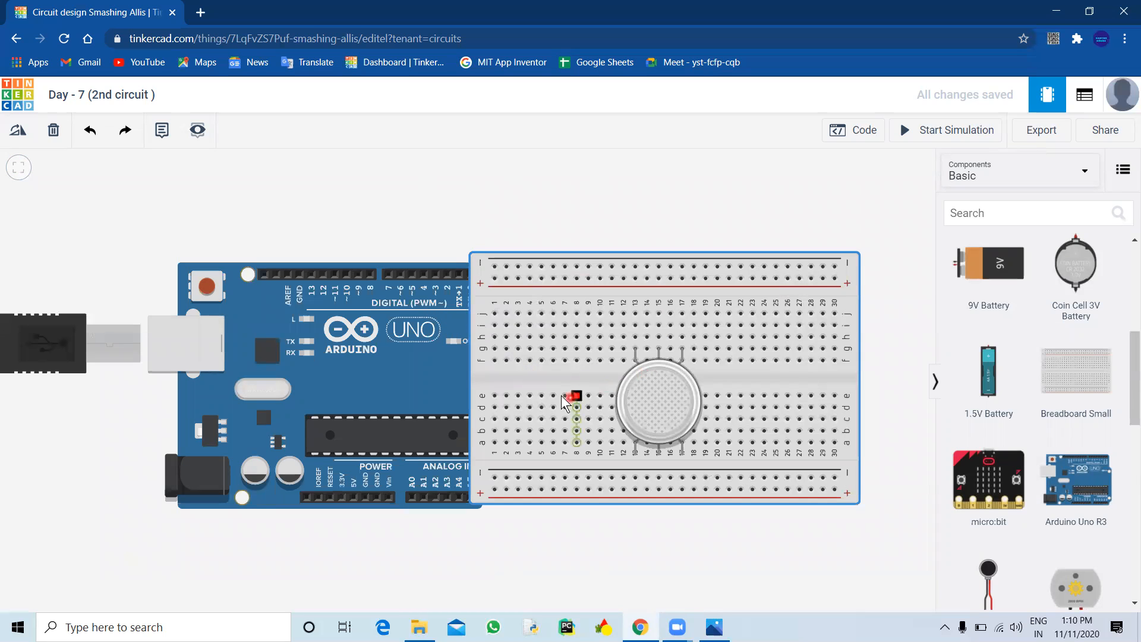
{"action": "left_click_drag", "start_coordinate": [560, 380], "coordinate": [596, 394]}
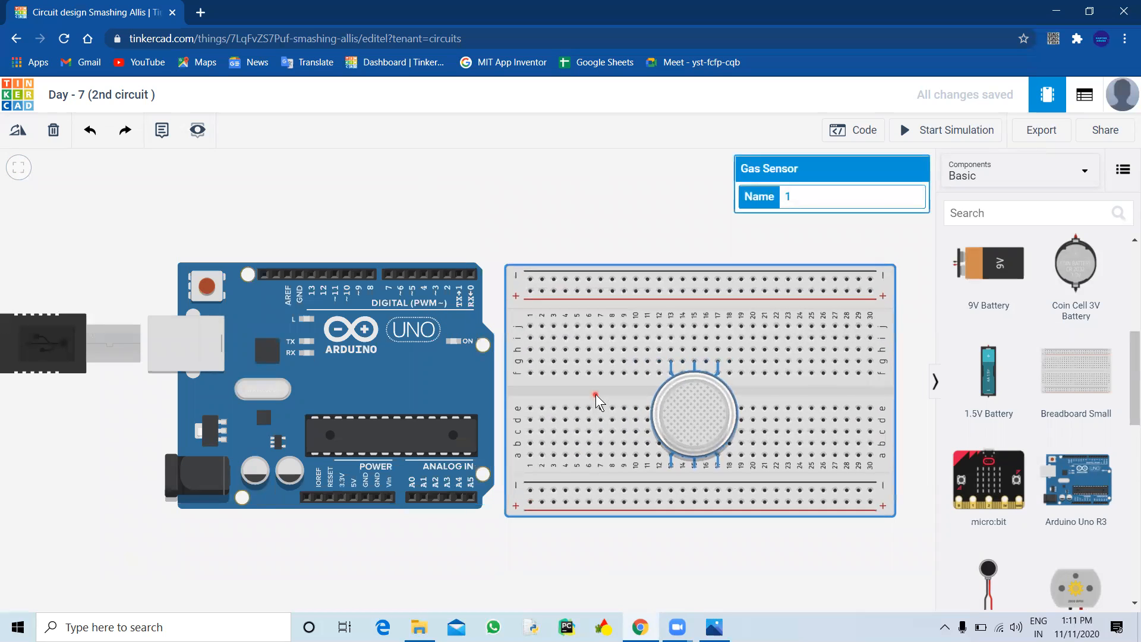
{"action": "left_click_drag", "start_coordinate": [690, 412], "coordinate": [621, 390]}
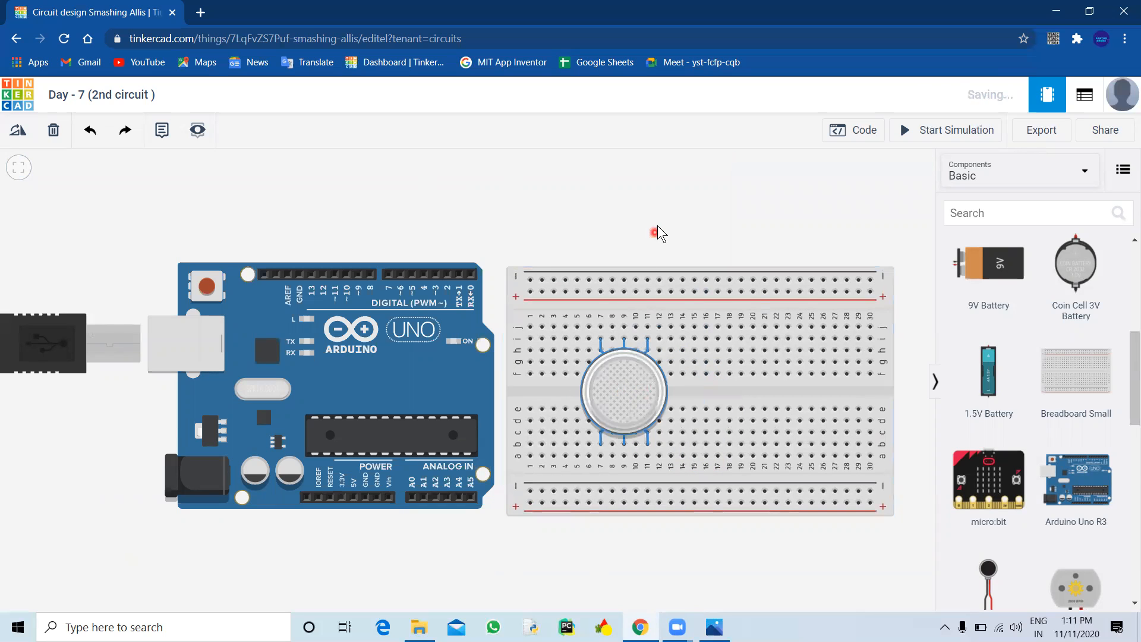
Examine the gas sensor's pins on the breadboard, annotating the two middle pins and the link between them, and erase the annotations.
{"action": "scroll", "coordinate": [658, 226], "scroll_direction": "up", "scroll_amount": 5}
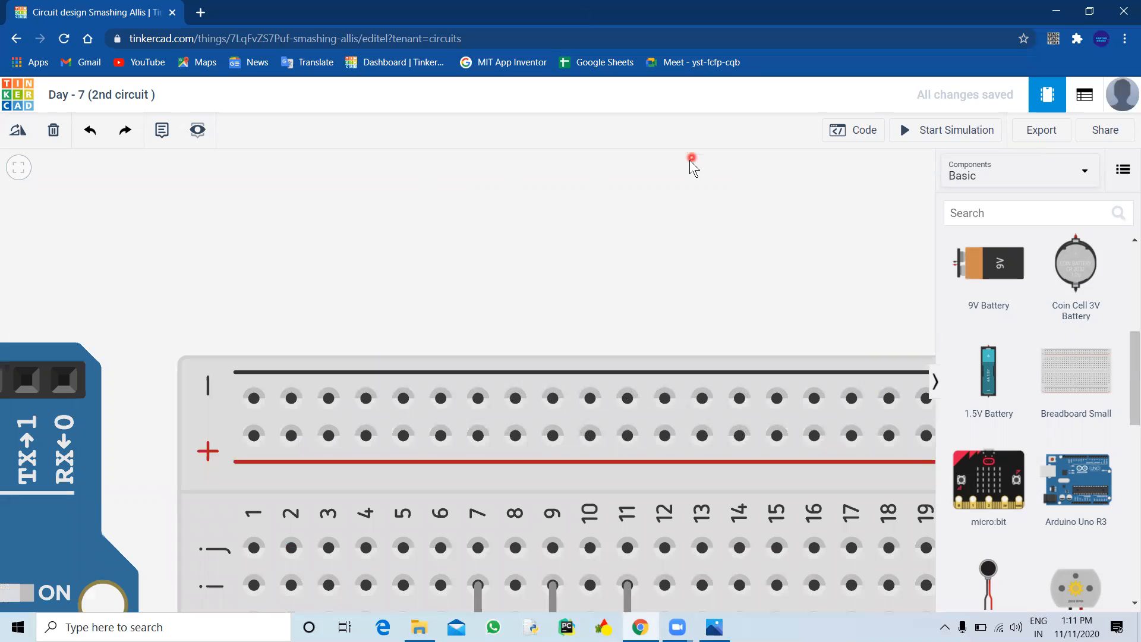
{"action": "left_click_drag", "start_coordinate": [701, 247], "coordinate": [693, 168]}
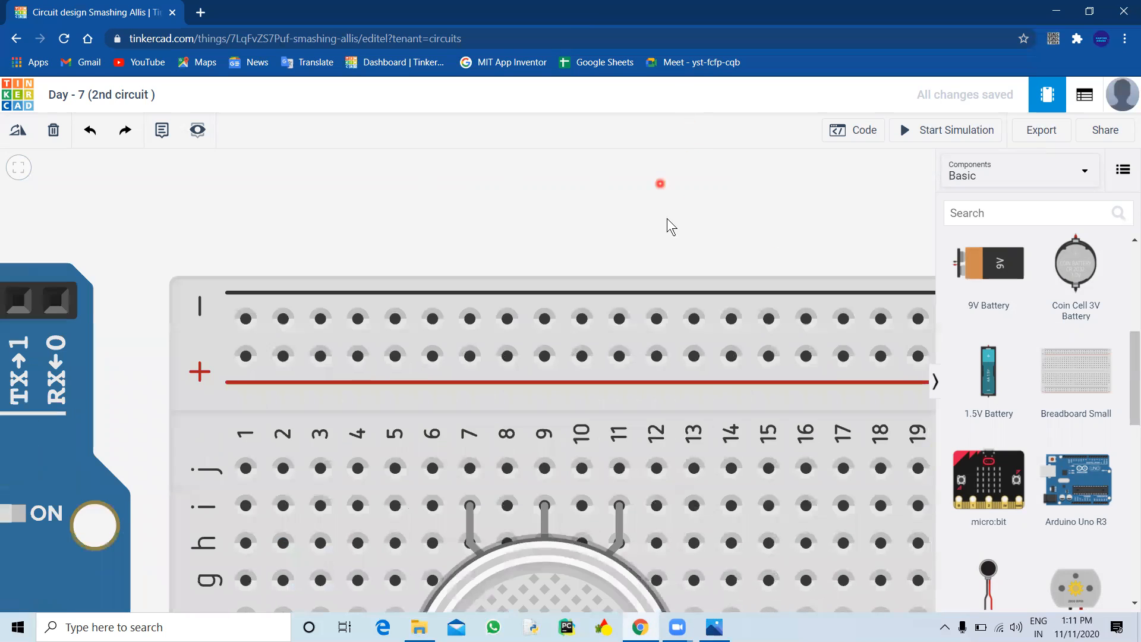
{"action": "scroll", "coordinate": [671, 219], "scroll_direction": "down", "scroll_amount": 3}
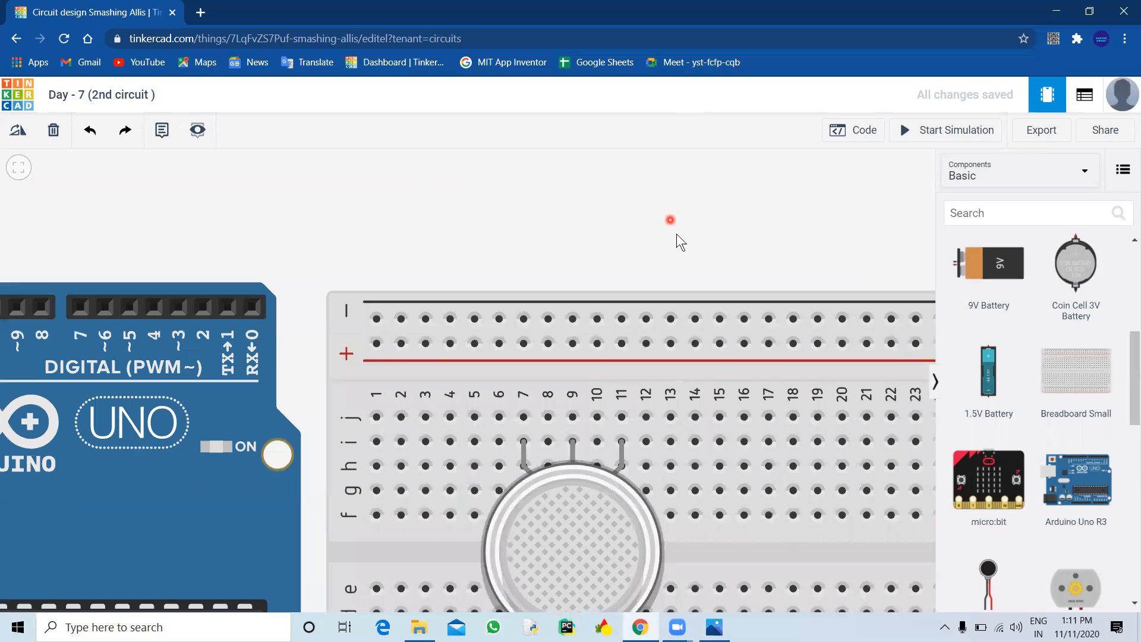
{"action": "left_click_drag", "start_coordinate": [779, 366], "coordinate": [730, 209]}
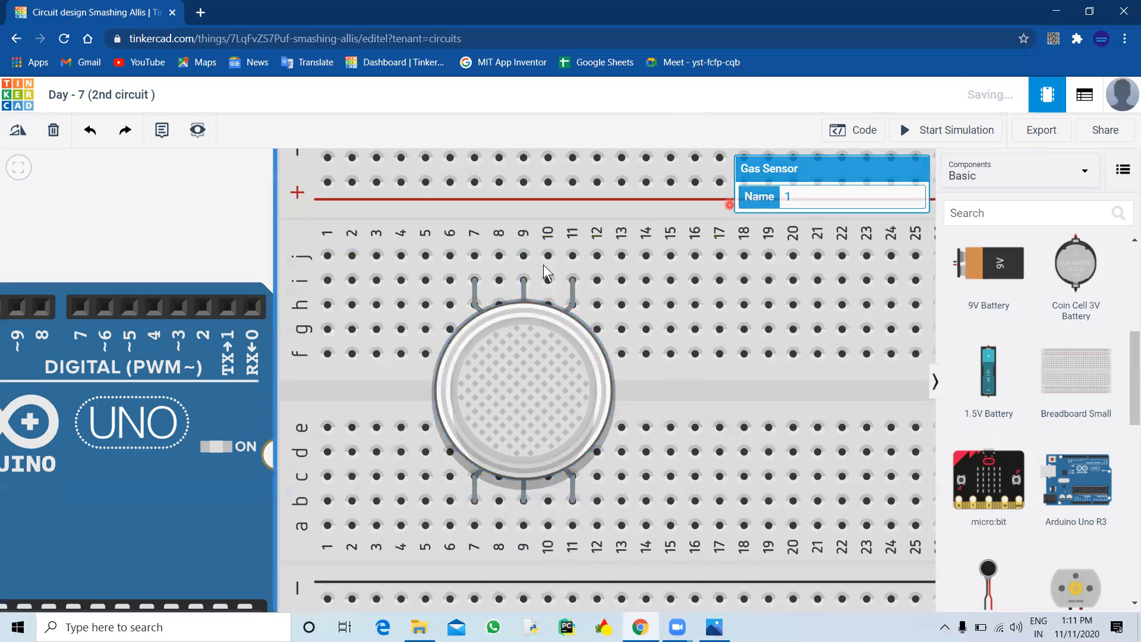
{"action": "left_click", "coordinate": [157, 220]}
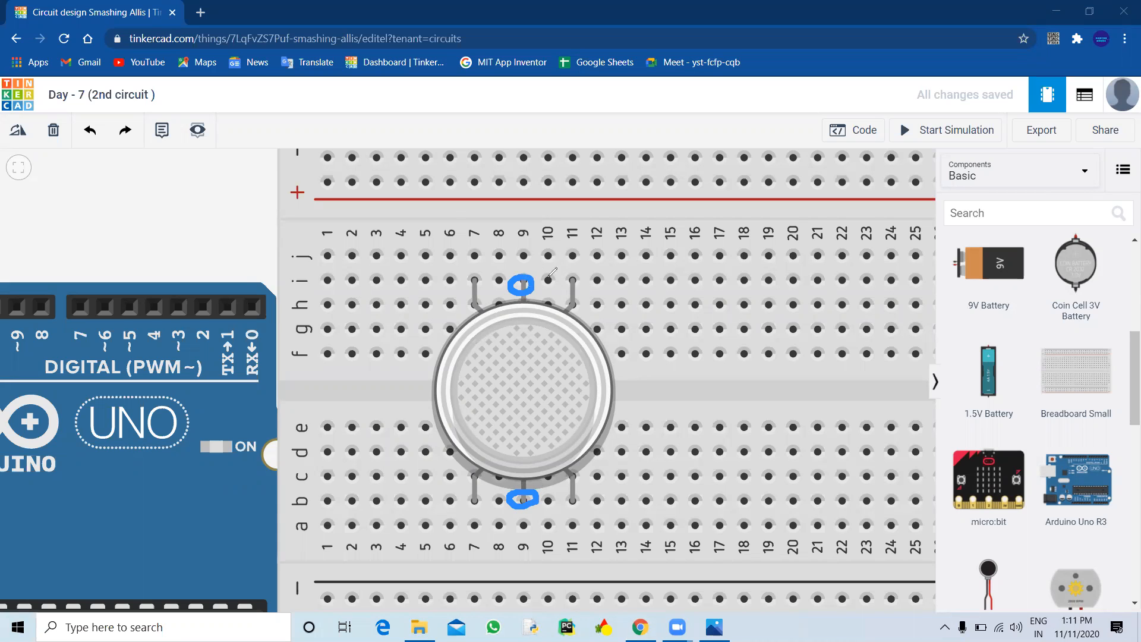
{"action": "mouse_move", "coordinate": [528, 319]}
{"action": "left_mouse_down"}
{"action": "mouse_move", "coordinate": [533, 482]}
{"action": "mouse_move", "coordinate": [516, 345]}
{"action": "mouse_move", "coordinate": [531, 291]}
{"action": "left_mouse_up"}
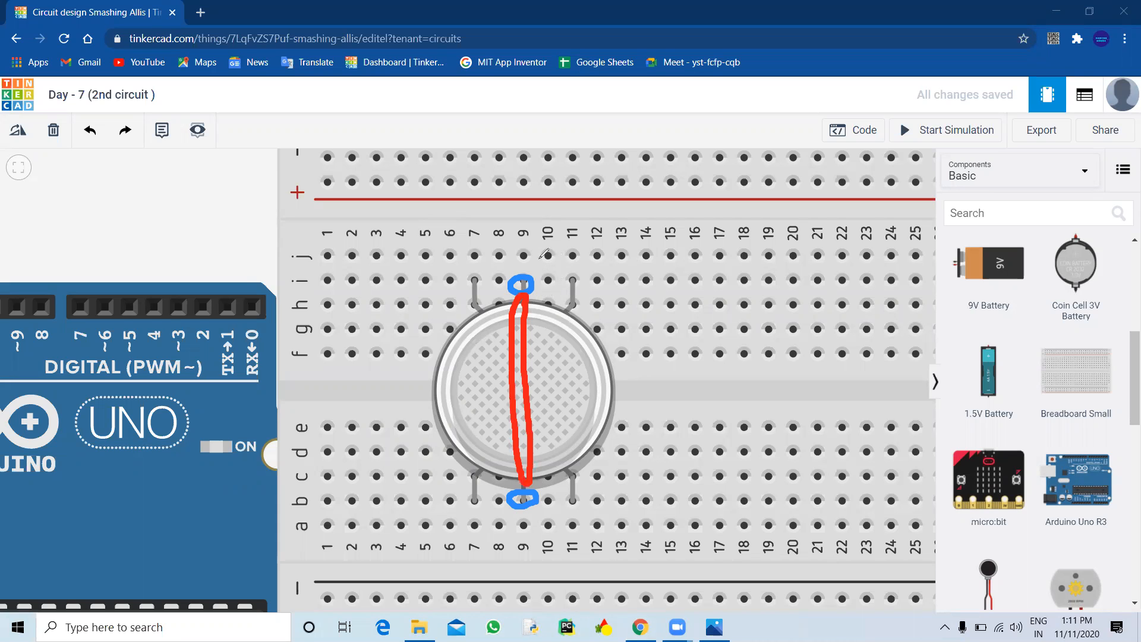
{"action": "left_click", "coordinate": [582, 140]}
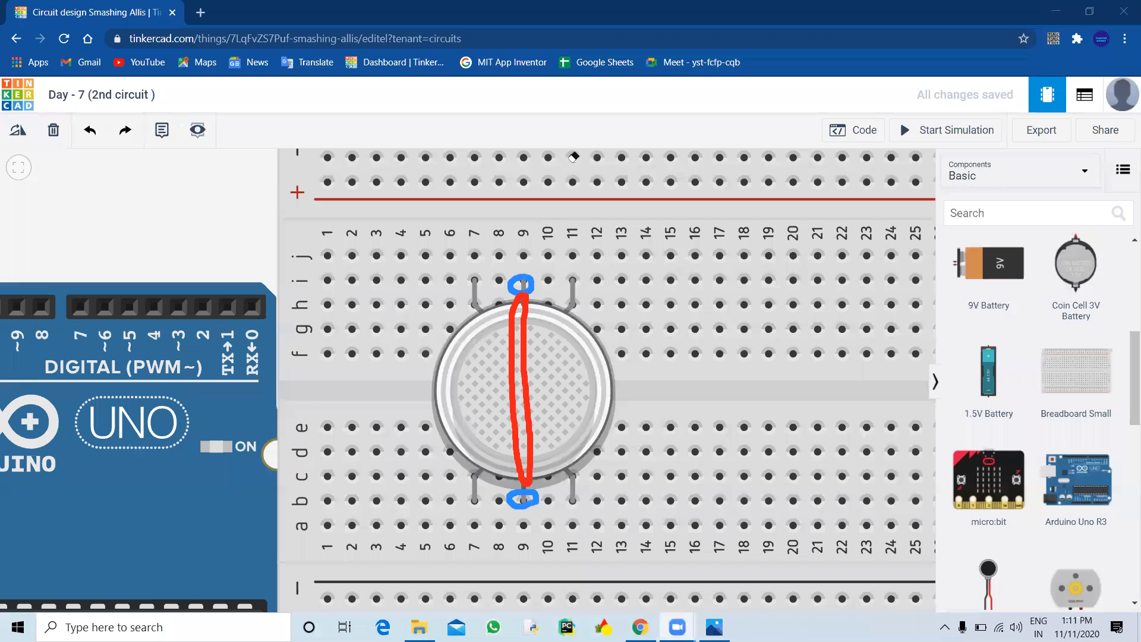
{"action": "left_click_drag", "start_coordinate": [524, 302], "coordinate": [535, 272]}
{"action": "left_click", "coordinate": [522, 506]}
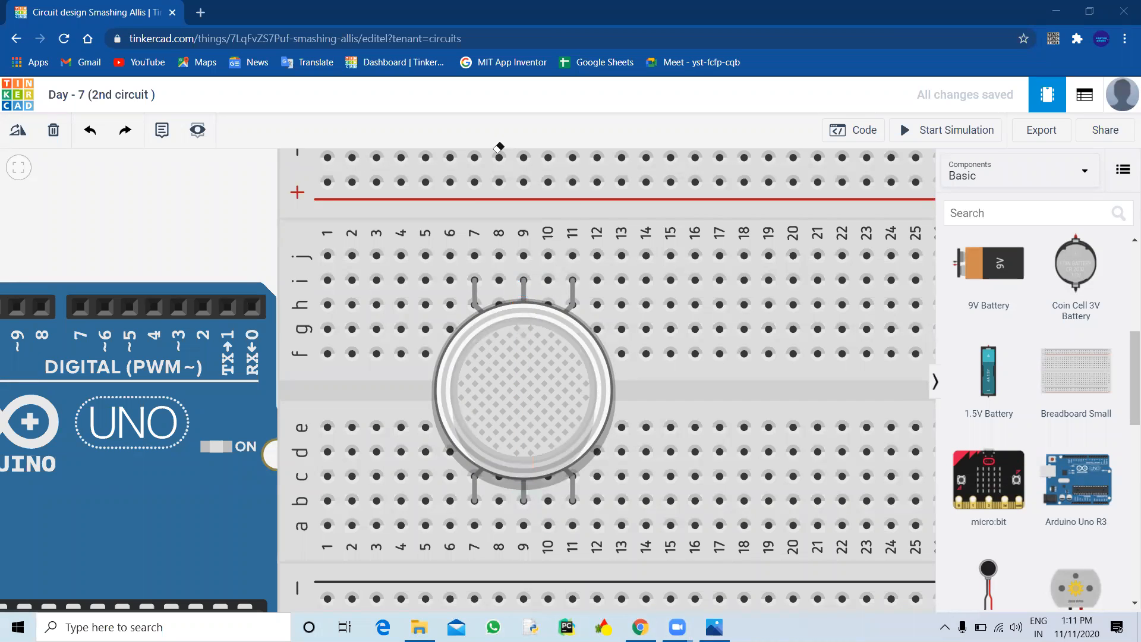
Move the breadboard with its gas sensor clear of the Arduino, aligned beside the board's right edge.
{"action": "left_click", "coordinate": [18, 167]}
{"action": "left_click", "coordinate": [593, 261]}
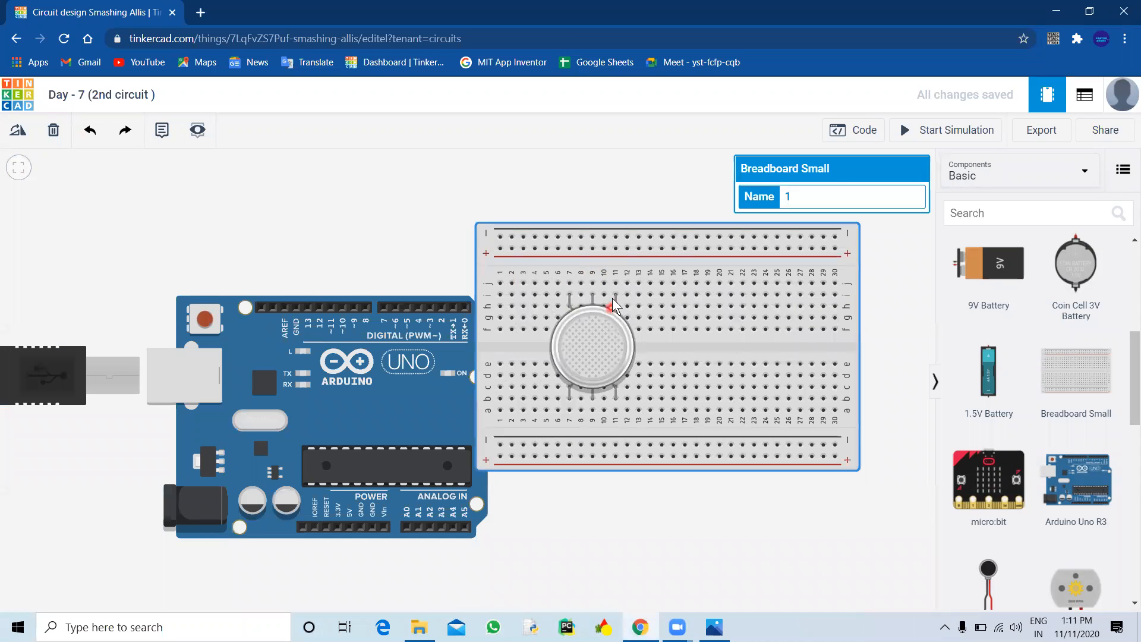
{"action": "left_click", "coordinate": [641, 252]}
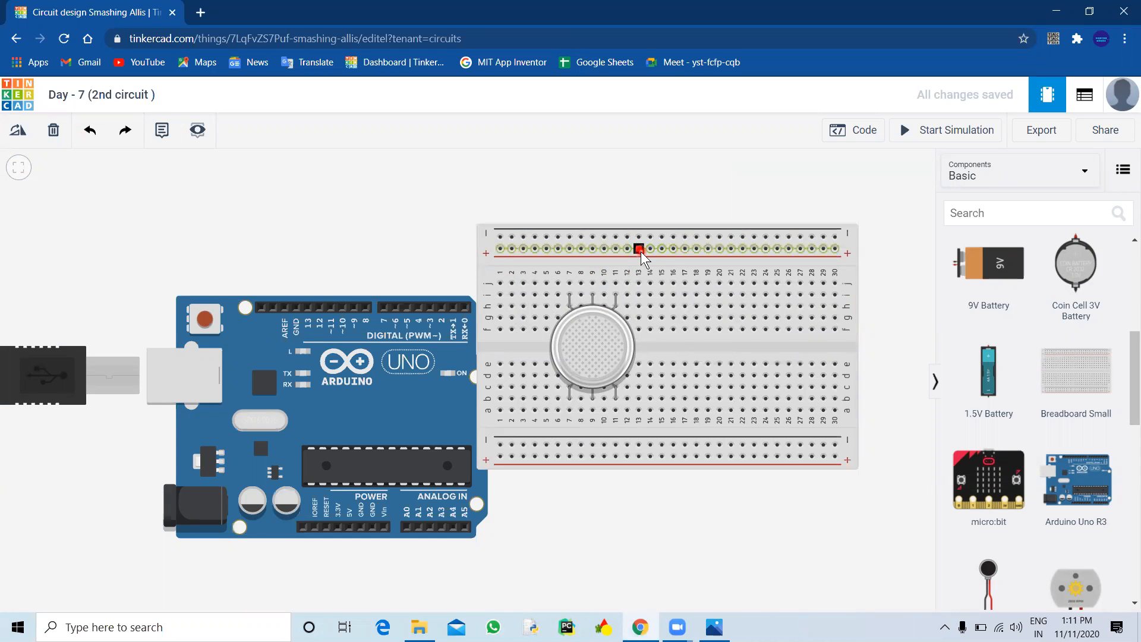
{"action": "left_click", "coordinate": [646, 262]}
{"action": "left_click_drag", "start_coordinate": [645, 262], "coordinate": [670, 330]}
{"action": "left_click", "coordinate": [674, 276]}
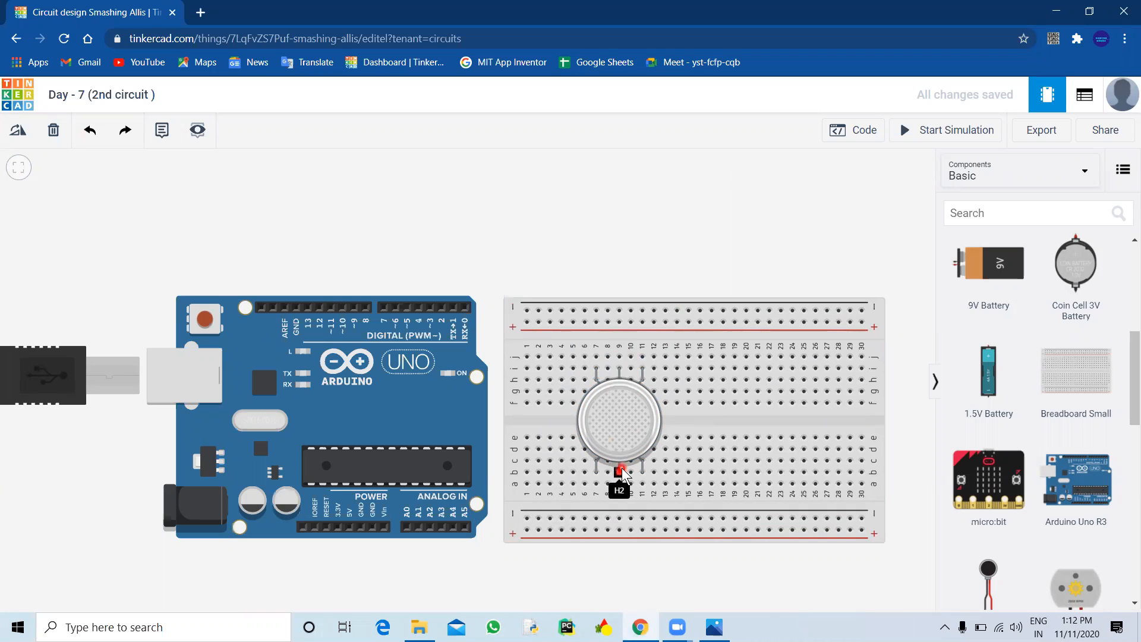
Wire the sensor's upper middle pin from j9 to the upper positive rail and its lower middle pin from a9 to the lower negative rail.
{"action": "left_click", "coordinate": [620, 357]}
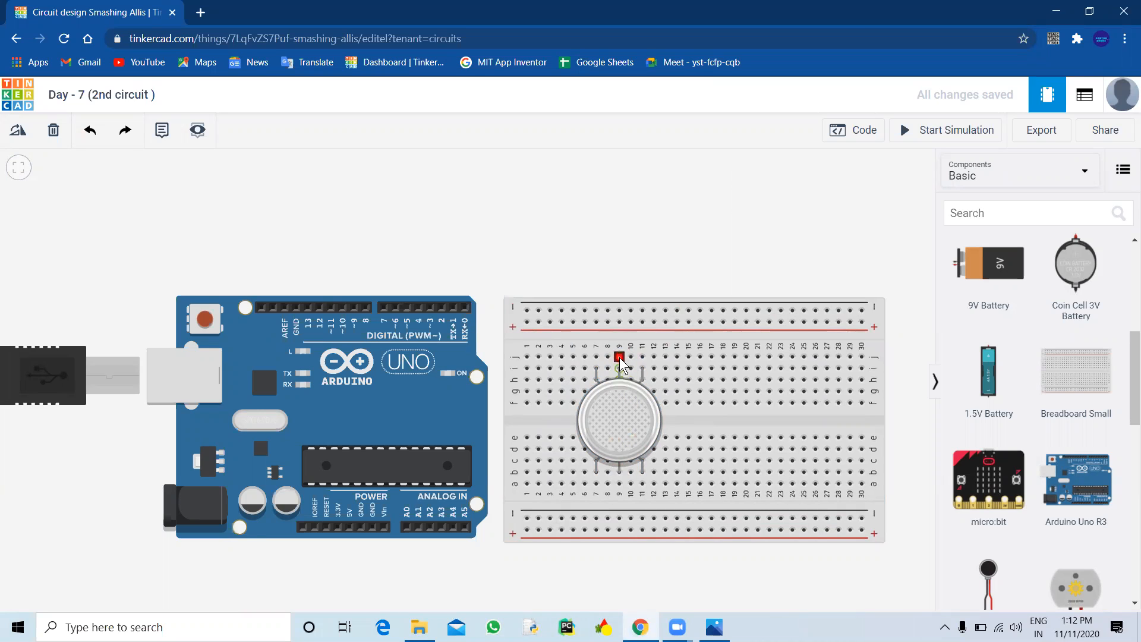
{"action": "left_click", "coordinate": [619, 319]}
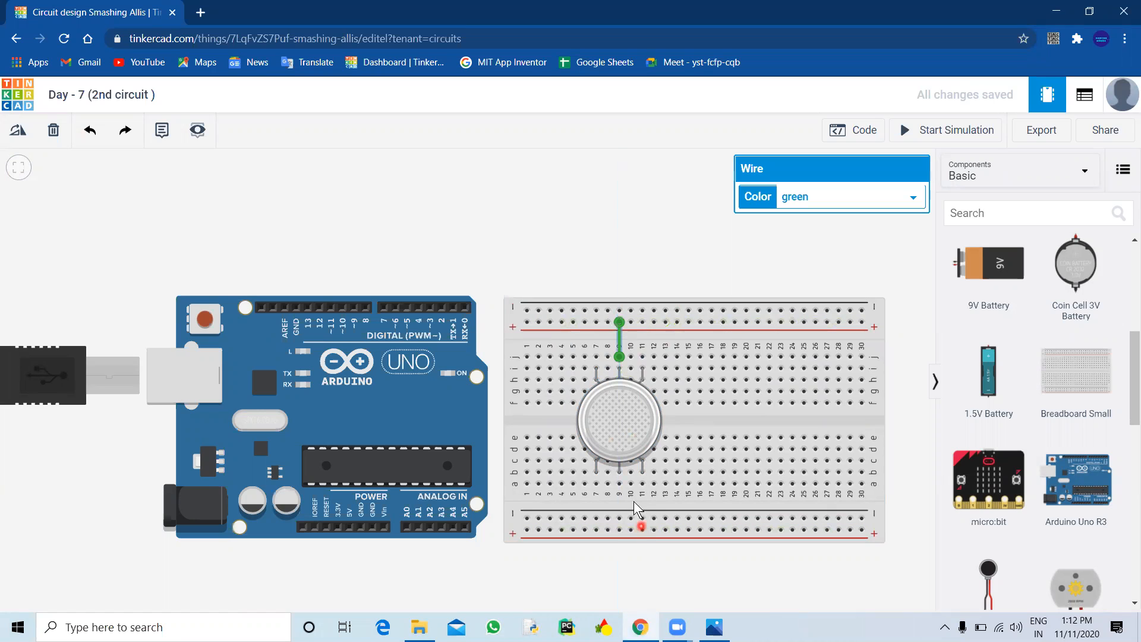
{"action": "left_click", "coordinate": [620, 483]}
{"action": "left_click", "coordinate": [619, 519]}
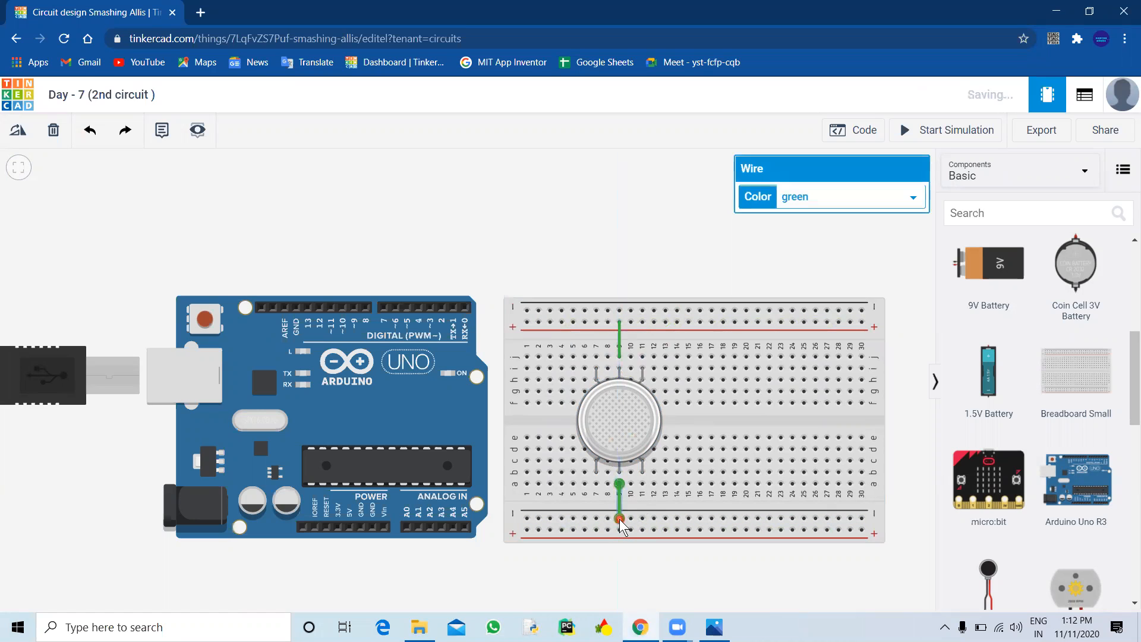
Try the lower wire's end on the lower positive rail and return it to the negative rail.
{"action": "left_click_drag", "start_coordinate": [620, 519], "coordinate": [621, 530]}
{"action": "left_click", "coordinate": [621, 323]}
{"action": "mouse_move", "coordinate": [620, 322]}
{"action": "left_mouse_down"}
{"action": "mouse_move", "coordinate": [621, 305]}
{"action": "mouse_move", "coordinate": [621, 323]}
{"action": "left_mouse_up"}
{"action": "left_click", "coordinate": [620, 518]}
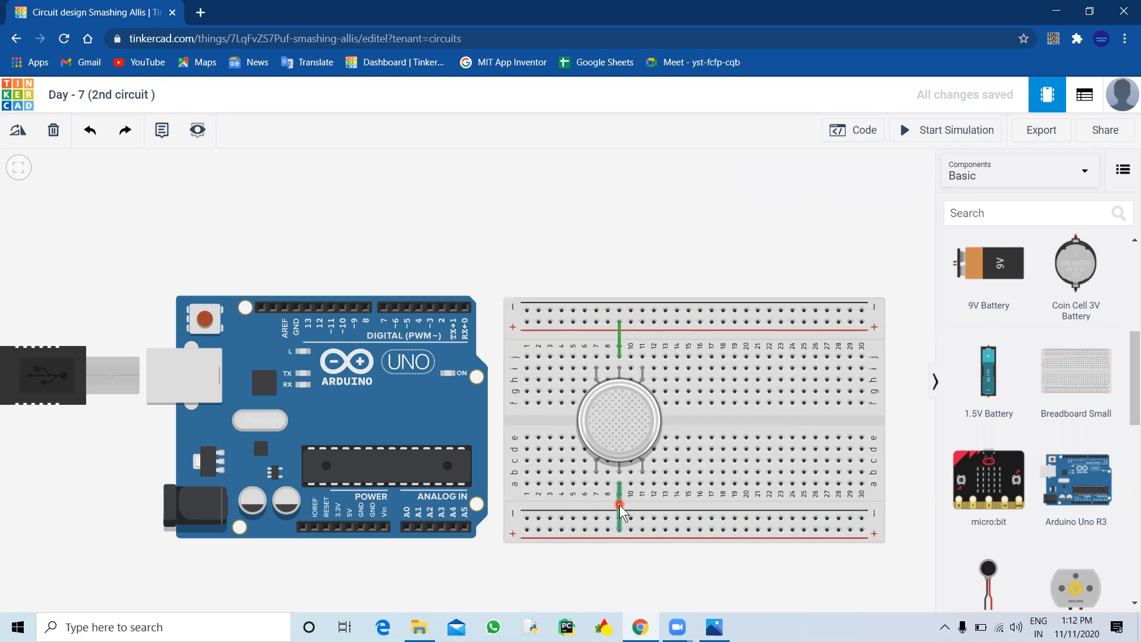
{"action": "left_click", "coordinate": [619, 504]}
{"action": "left_click_drag", "start_coordinate": [620, 534], "coordinate": [620, 519]}
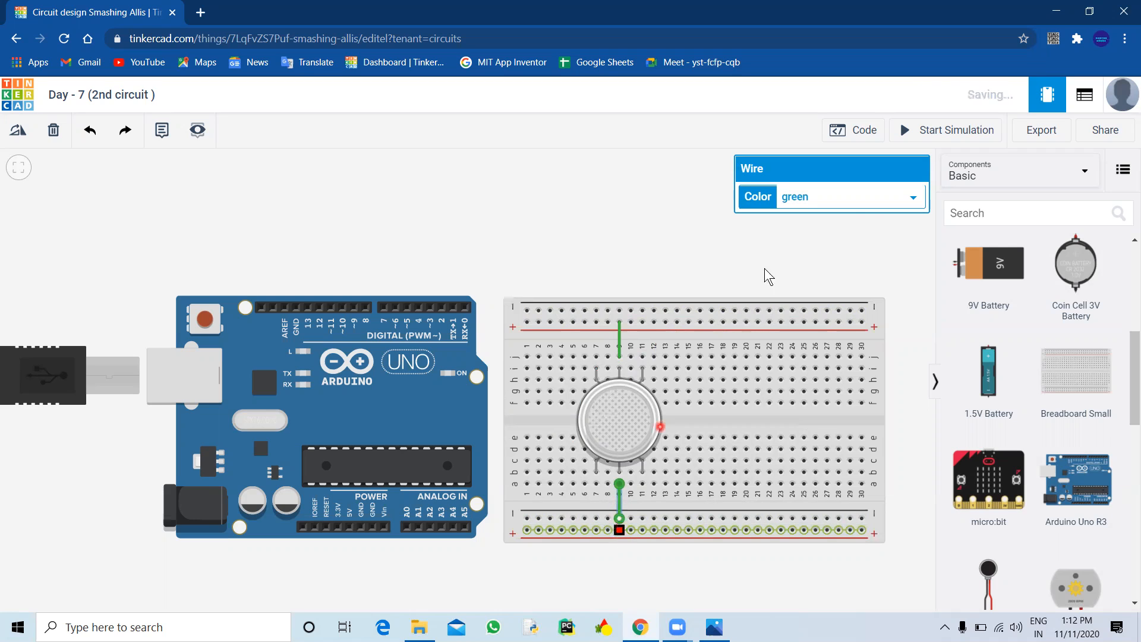
Colour the lower negative-rail wire black and the upper positive-rail wire red.
{"action": "left_click", "coordinate": [864, 195]}
{"action": "left_click", "coordinate": [836, 216]}
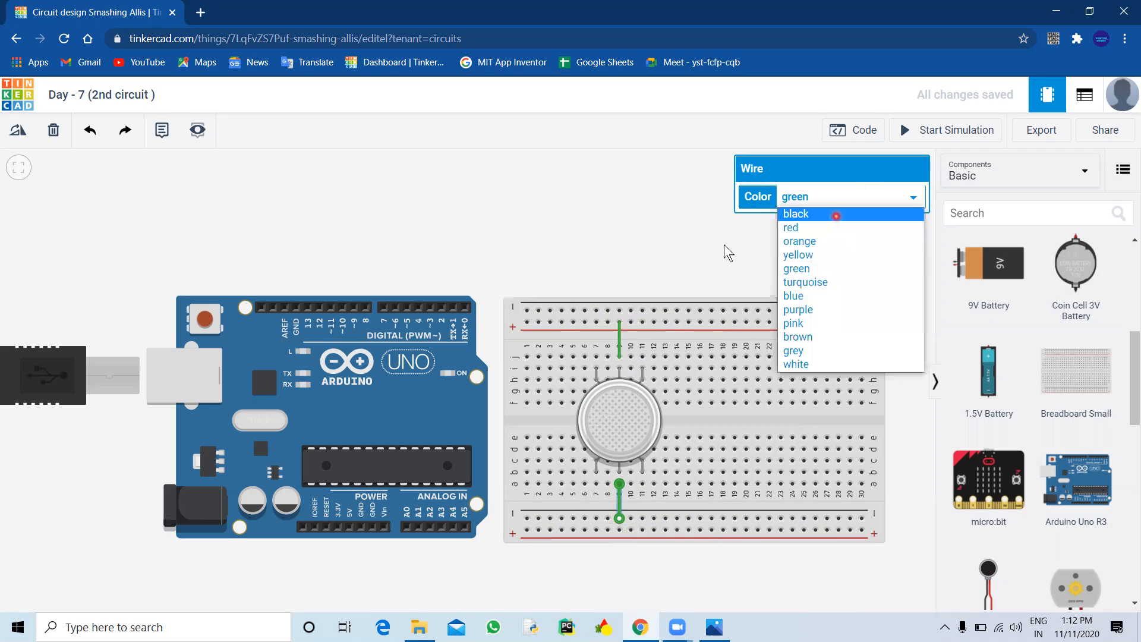
{"action": "left_click", "coordinate": [618, 341]}
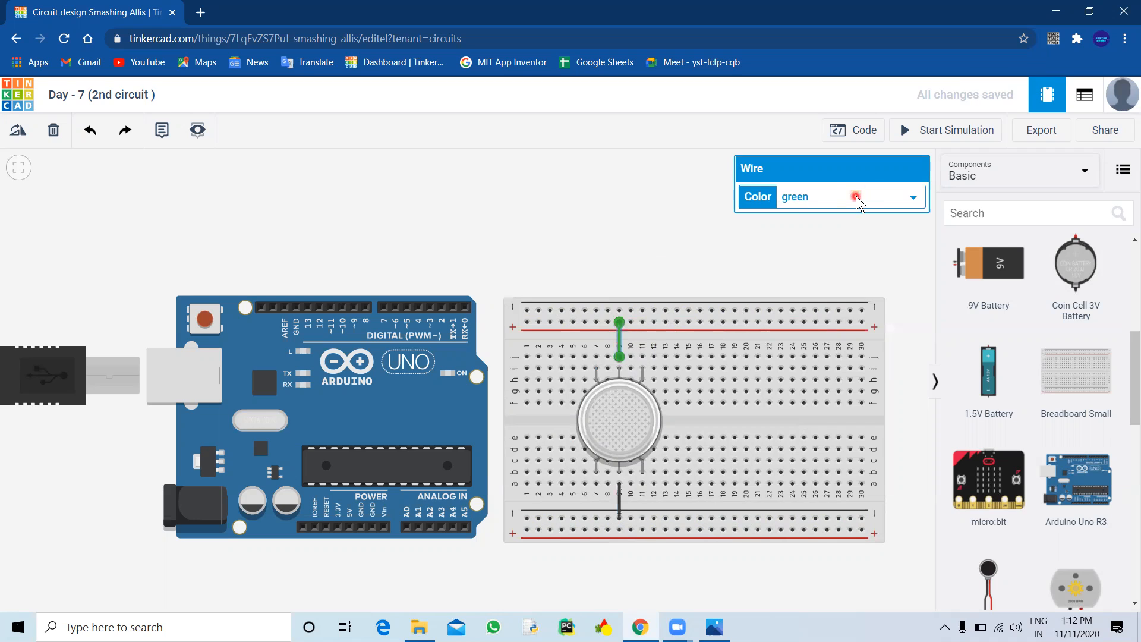
{"action": "left_click", "coordinate": [856, 195]}
{"action": "left_click", "coordinate": [816, 231]}
{"action": "left_click", "coordinate": [793, 240]}
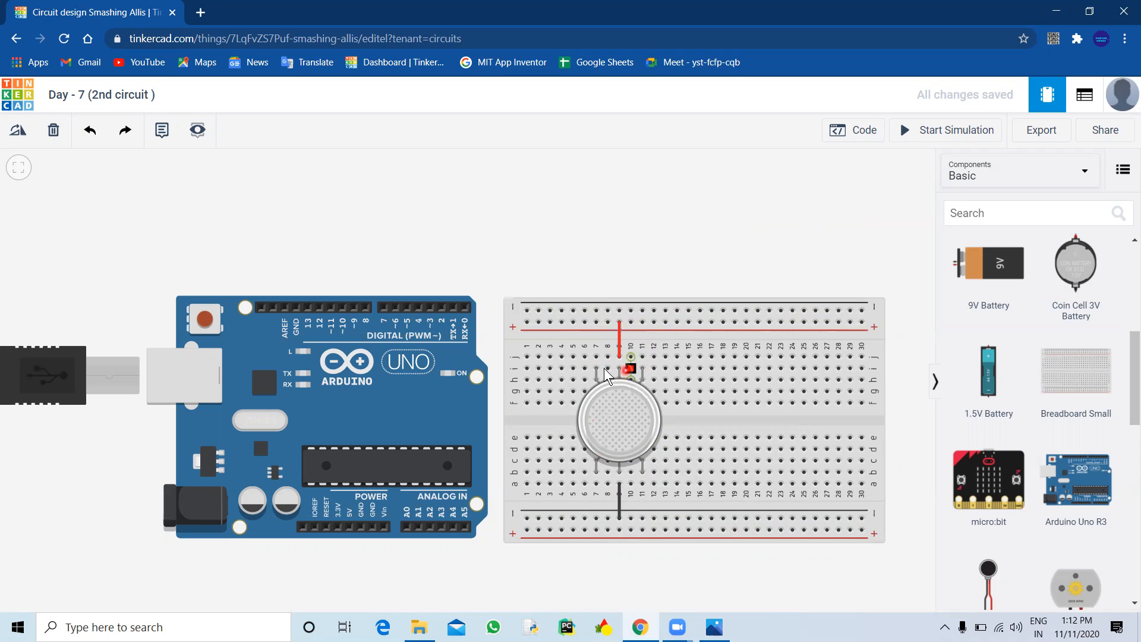
Wire the gas sensor's upper right pin from i11 to Arduino digital pin 7, routing it over the boards with squared corners.
{"action": "left_click", "coordinate": [643, 367]}
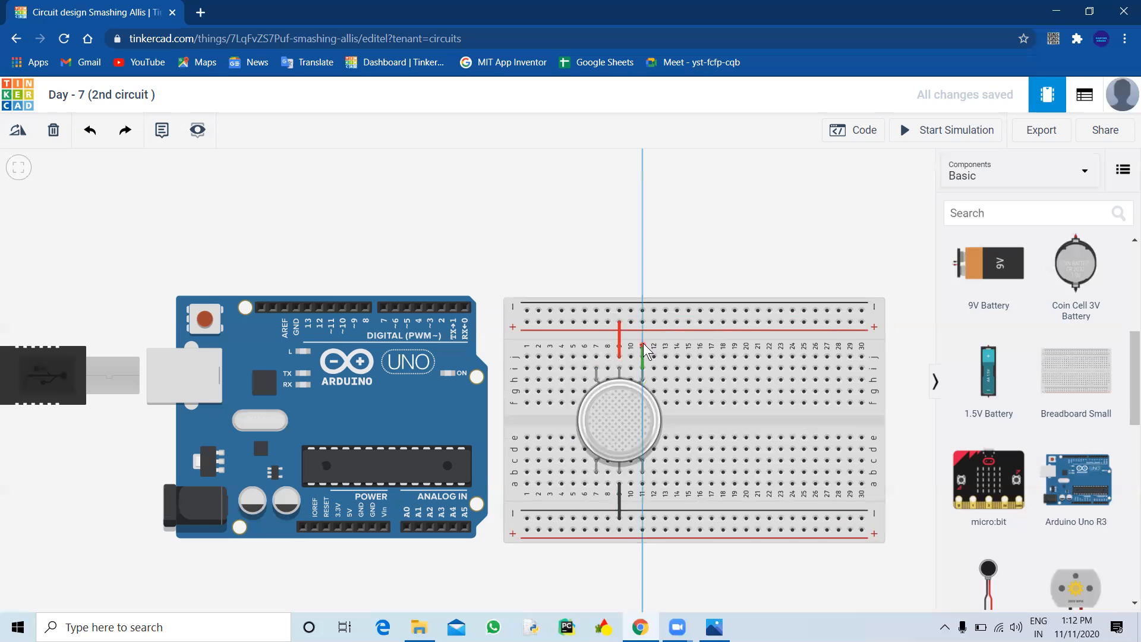
{"action": "left_click", "coordinate": [641, 250]}
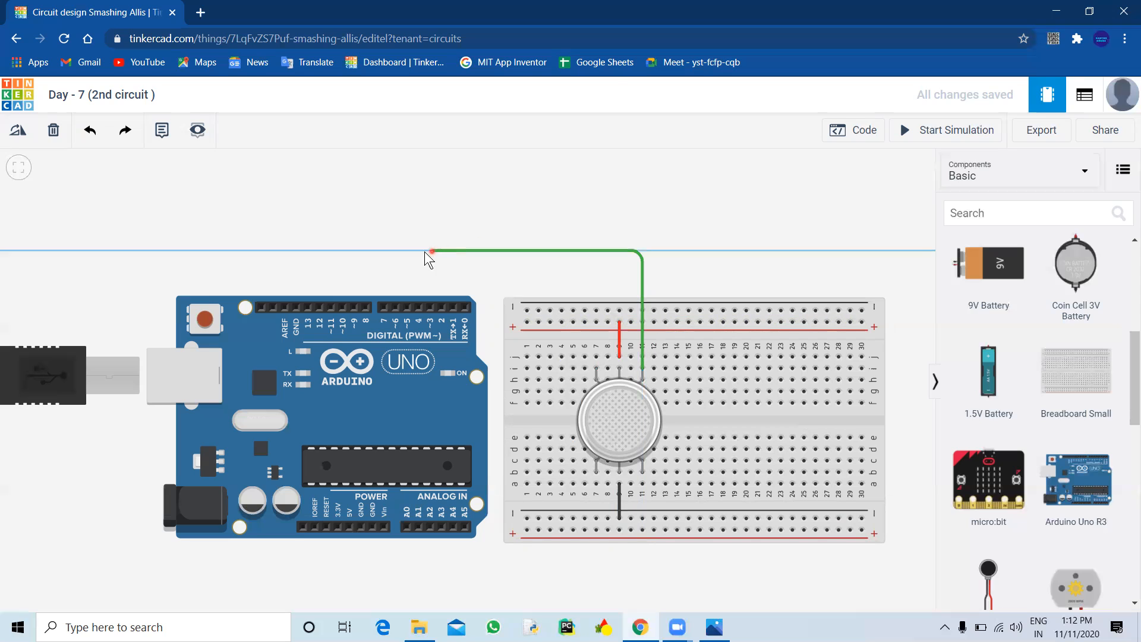
{"action": "left_click", "coordinate": [425, 254]}
{"action": "left_click", "coordinate": [395, 299]}
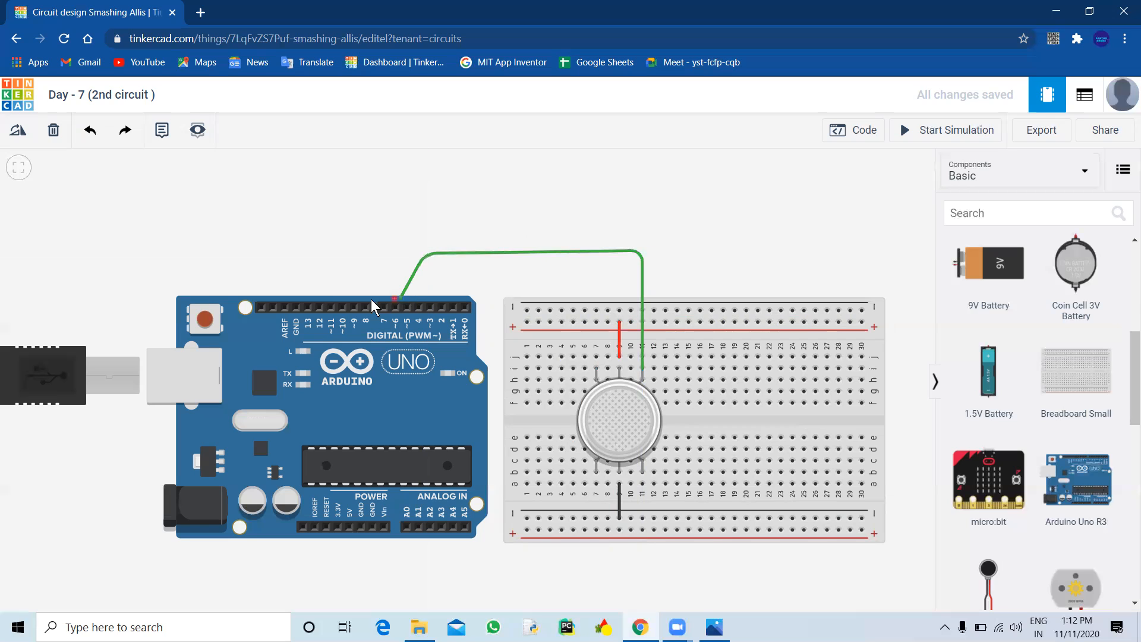
{"action": "left_click", "coordinate": [384, 307]}
{"action": "left_click_drag", "start_coordinate": [423, 254], "coordinate": [388, 254]}
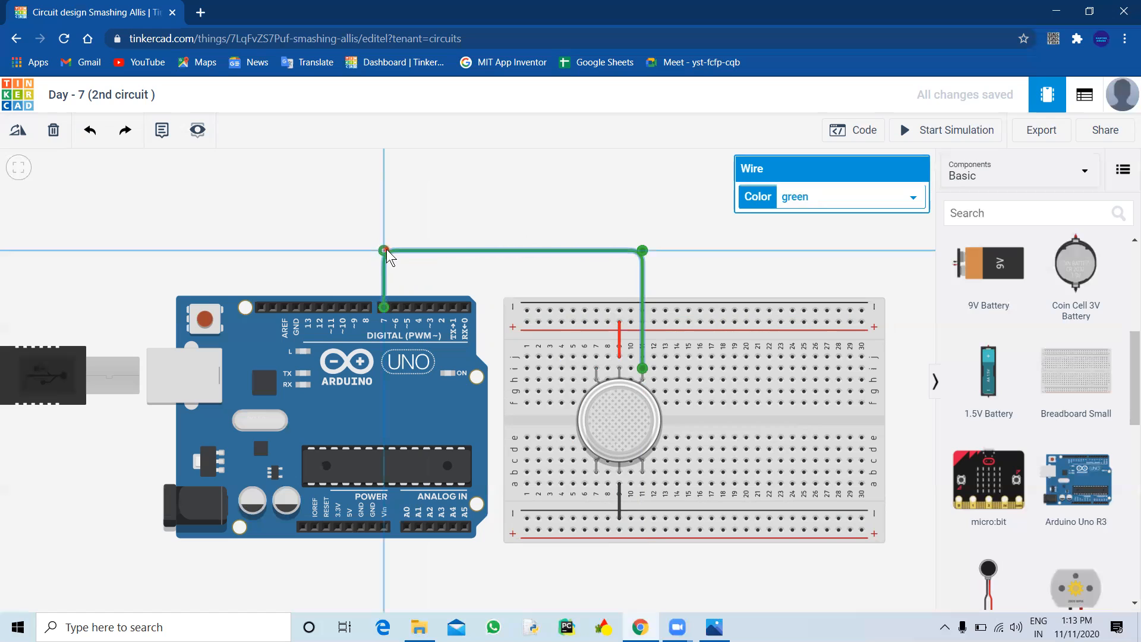
Colour the wire running to Arduino pin 7 turquoise.
{"action": "left_click", "coordinate": [815, 198]}
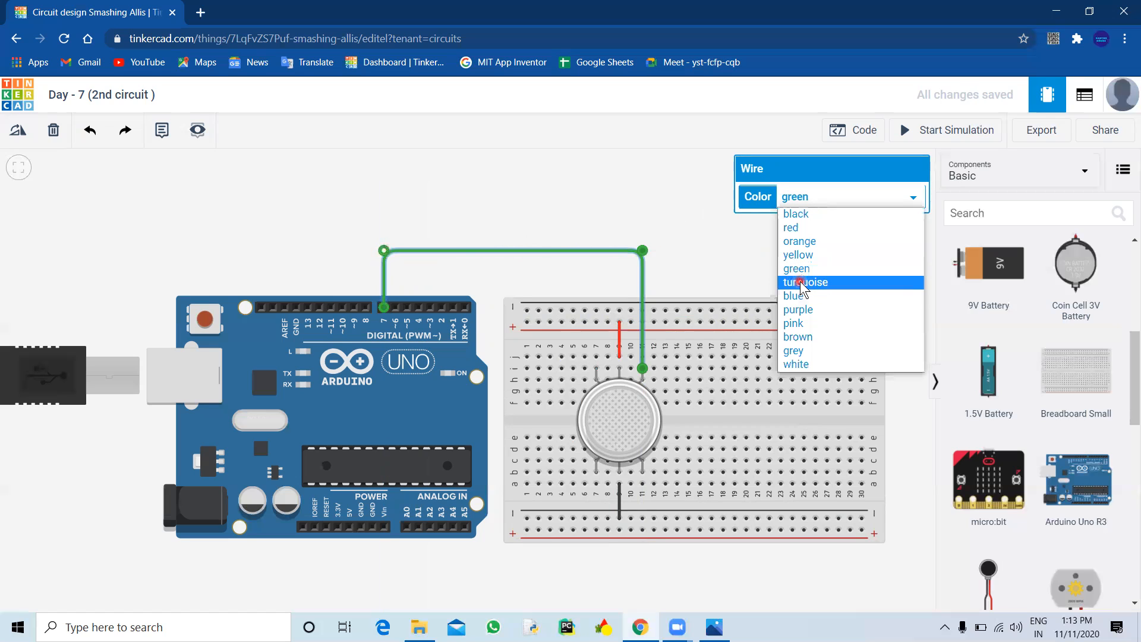
{"action": "left_click", "coordinate": [800, 283]}
{"action": "left_click", "coordinate": [646, 205]}
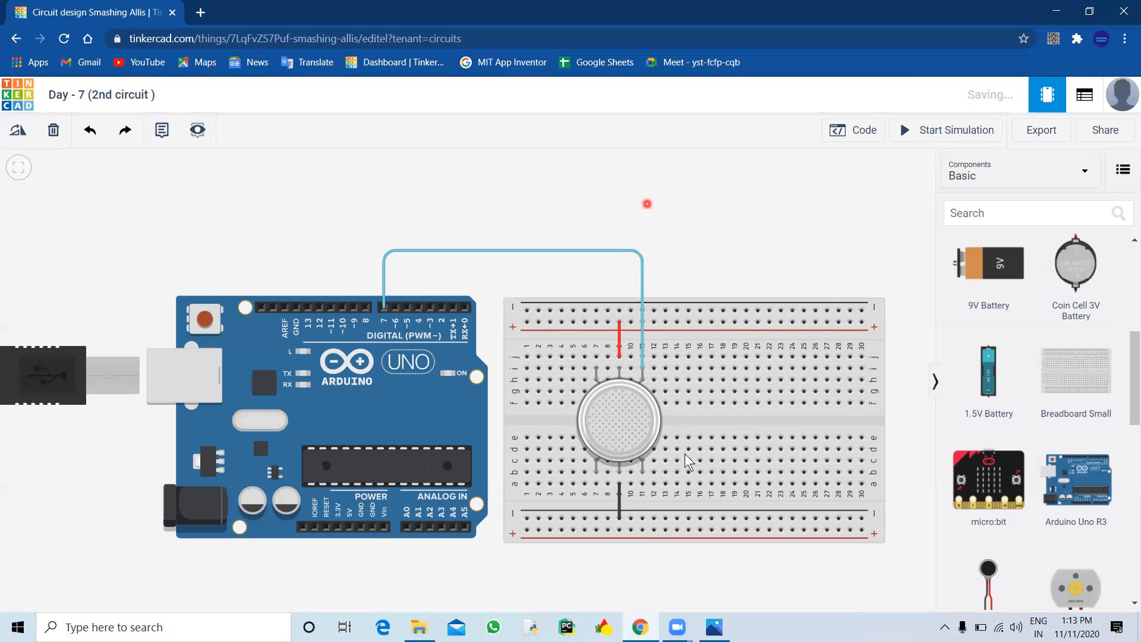
Wire the sensor's lower right pin from b11 to the lower positive rail and colour the wire red.
{"action": "left_click", "coordinate": [645, 470]}
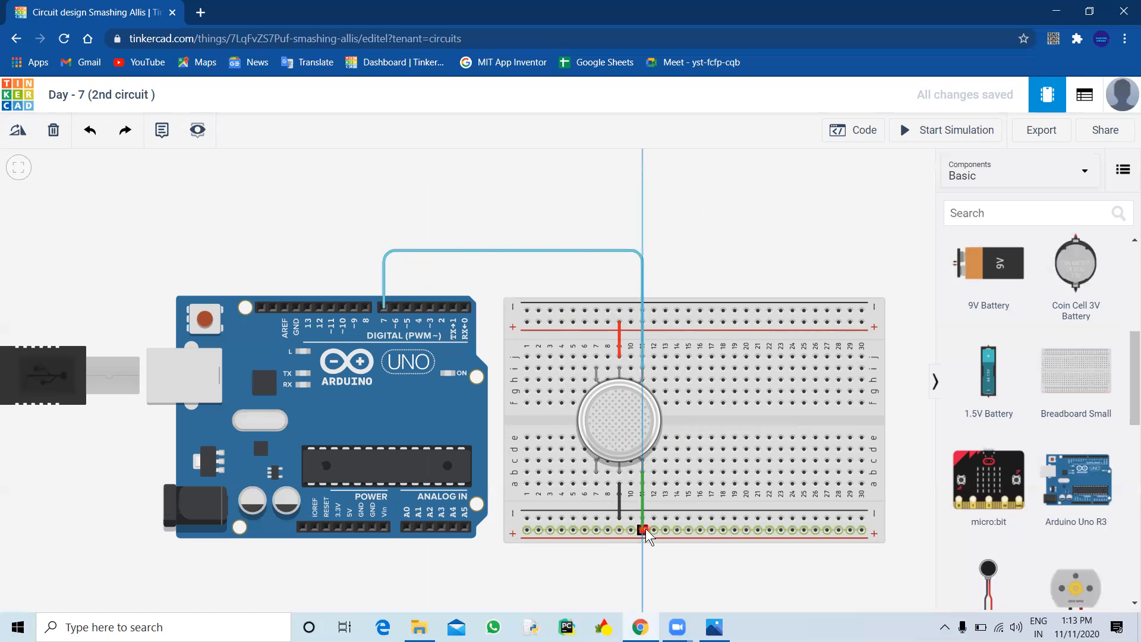
{"action": "left_click", "coordinate": [646, 529]}
{"action": "left_click", "coordinate": [857, 195]}
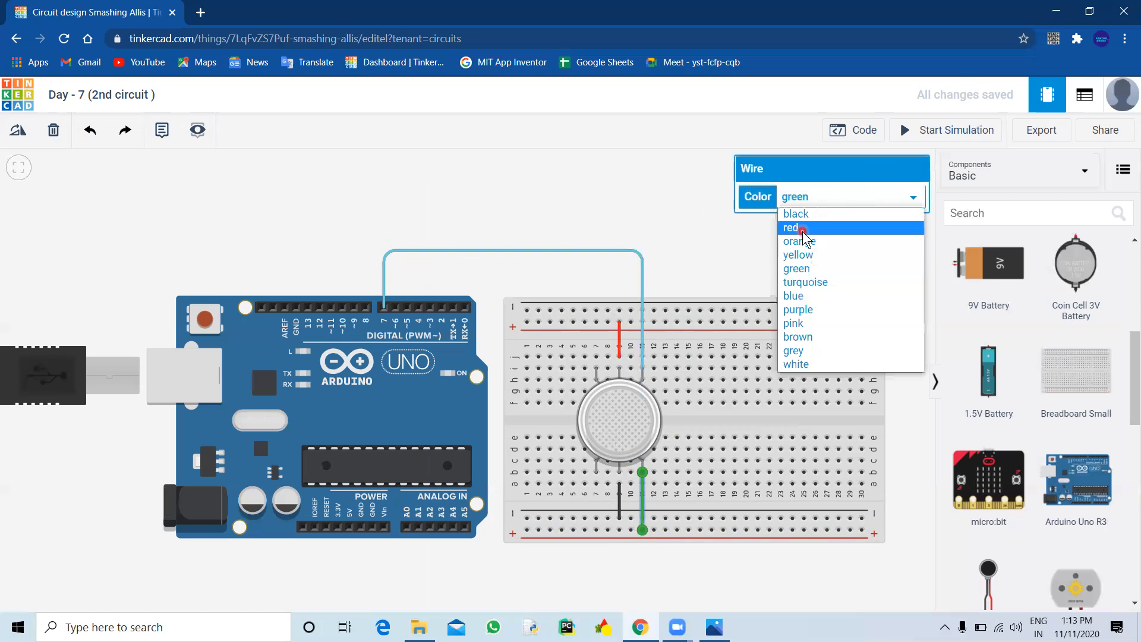
{"action": "left_click", "coordinate": [803, 231]}
{"action": "left_click", "coordinate": [773, 265]}
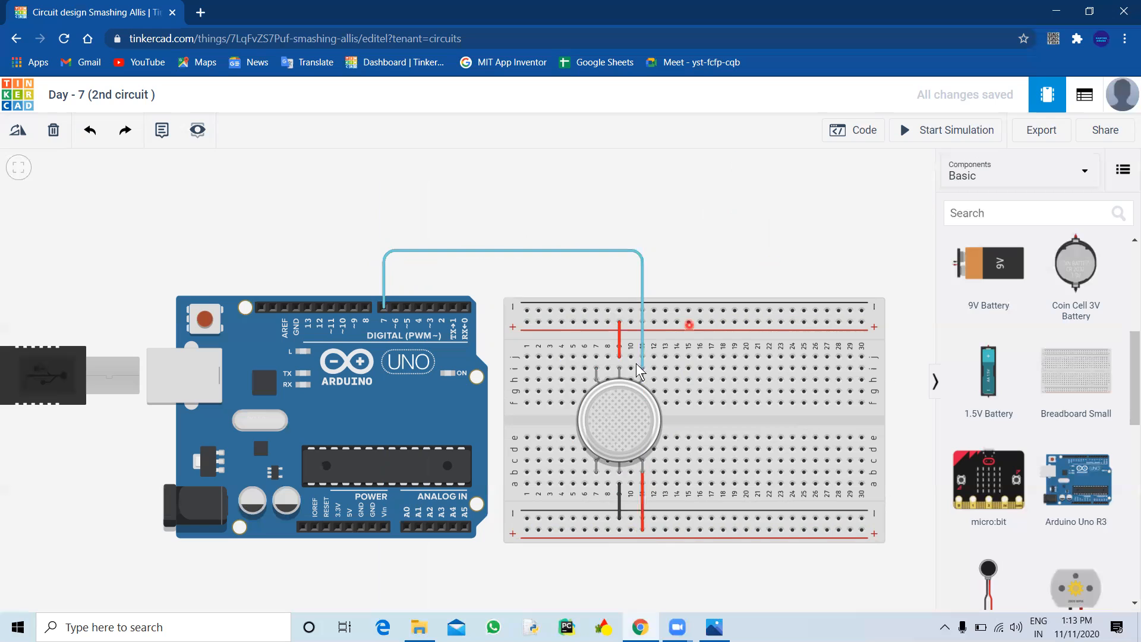
Wire the sensor's lower left pin from a7 to the lower positive rail and colour the wire red.
{"action": "left_click", "coordinate": [596, 484]}
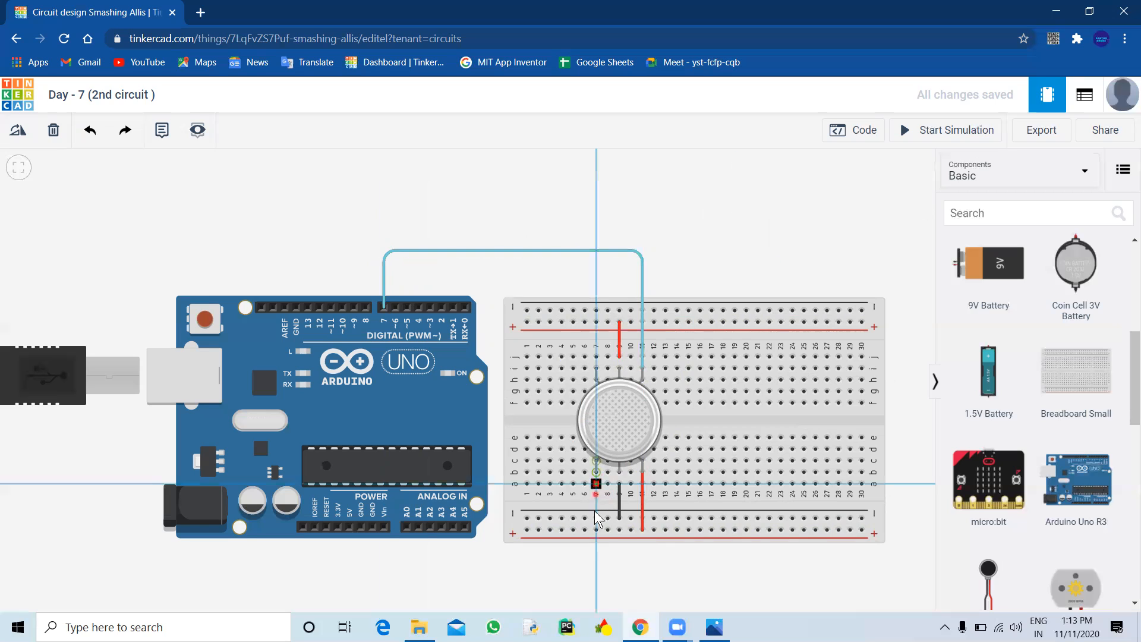
{"action": "left_click", "coordinate": [595, 530]}
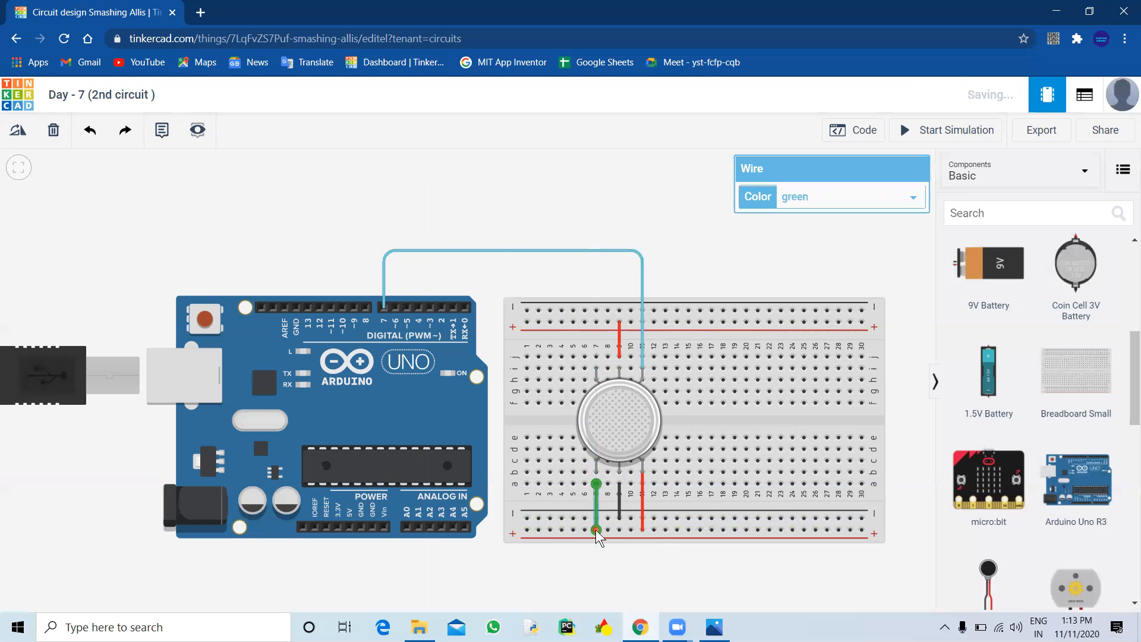
{"action": "left_click", "coordinate": [868, 195]}
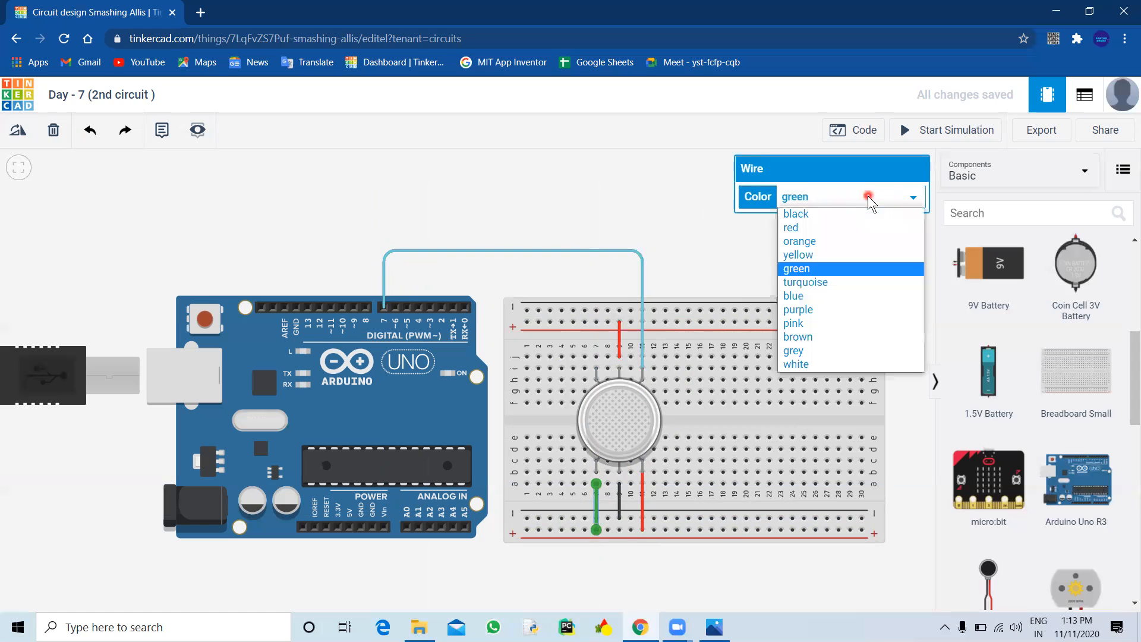
{"action": "left_click", "coordinate": [838, 230]}
{"action": "left_click", "coordinate": [838, 229]}
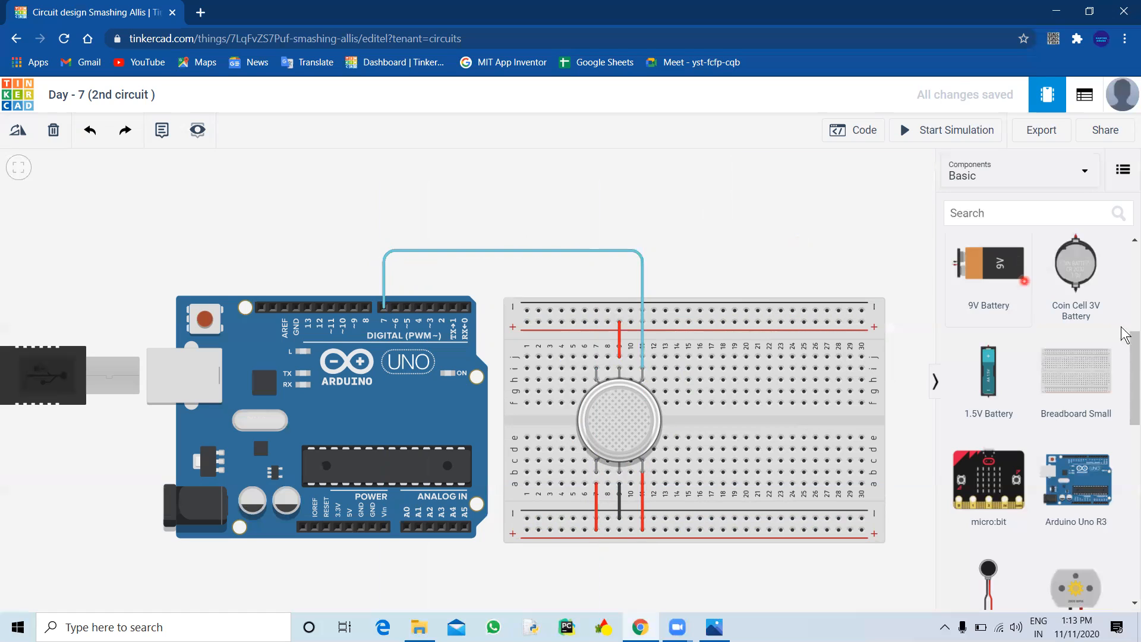
Add a 1 kΩ resistor between the upper negative rail and column 7 above the sensor's upper left pin.
{"action": "left_click_drag", "start_coordinate": [1132, 340], "coordinate": [1132, 255]}
{"action": "left_click_drag", "start_coordinate": [975, 290], "coordinate": [599, 326]}
{"action": "left_click", "coordinate": [599, 331]}
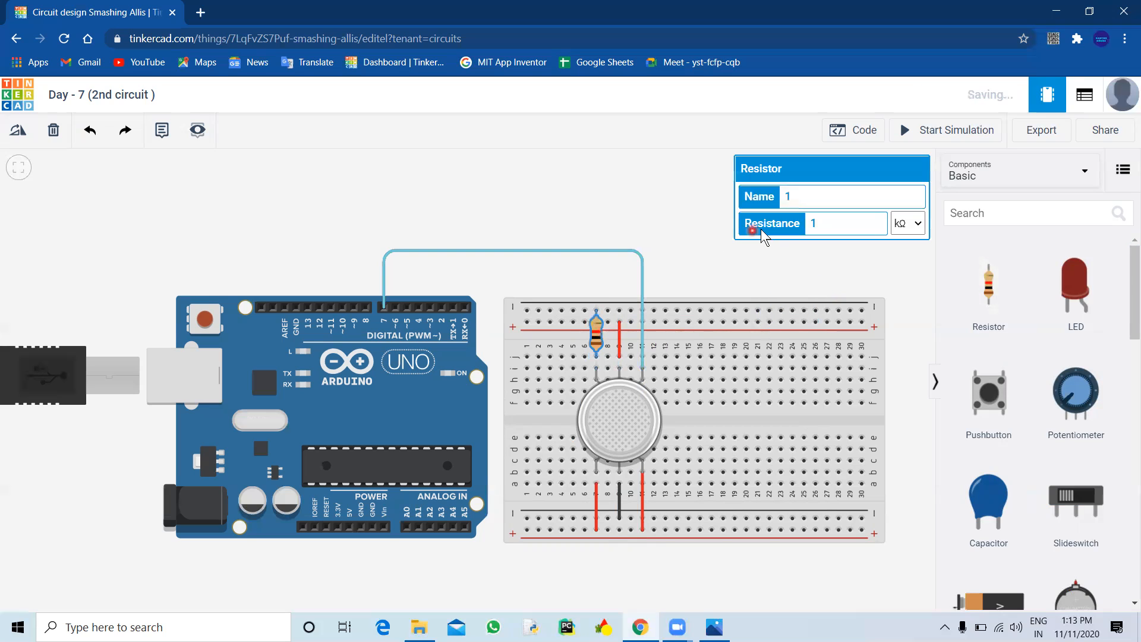
{"action": "left_click", "coordinate": [693, 238]}
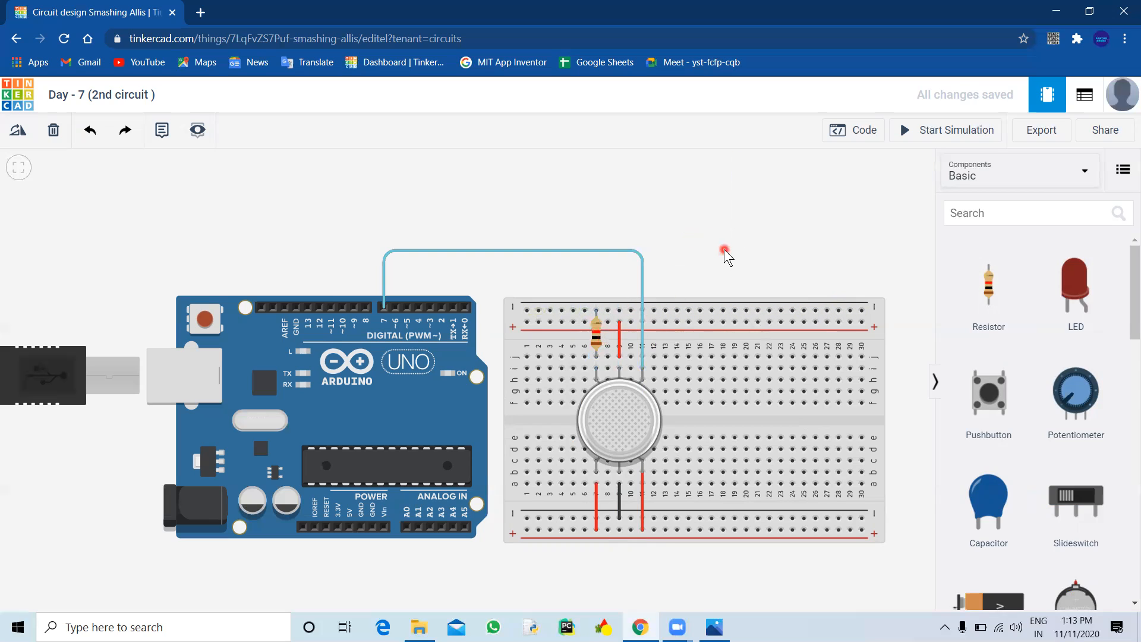
{"action": "left_click", "coordinate": [597, 333]}
Open the Arduino's code and switch the editor from Blocks to Text mode.
{"action": "left_click", "coordinate": [860, 134]}
{"action": "left_click", "coordinate": [867, 167]}
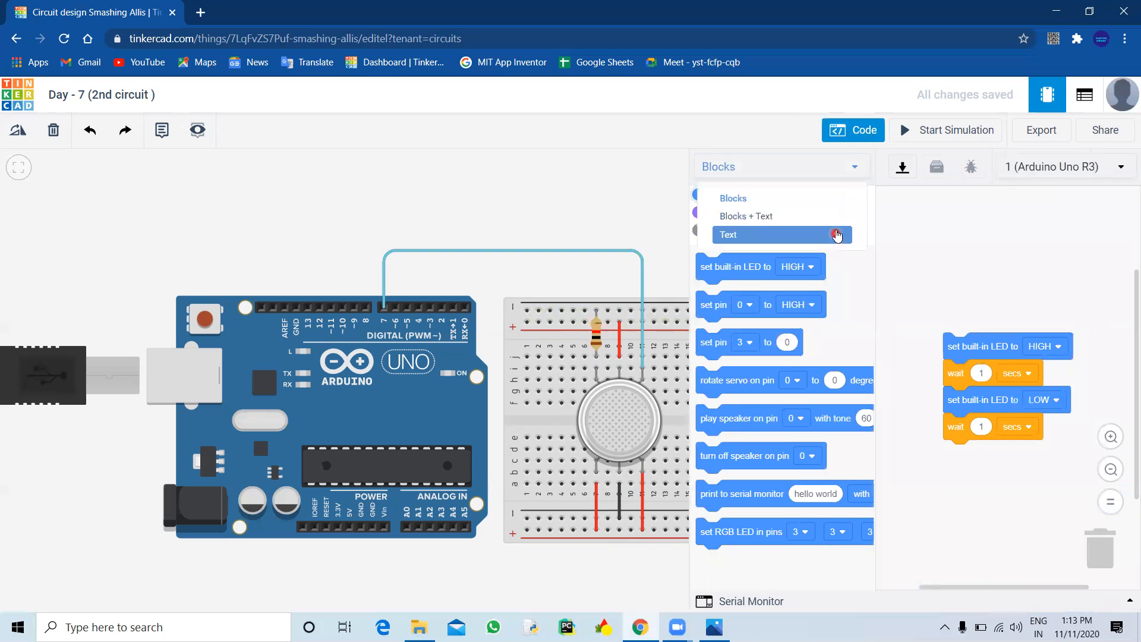
{"action": "left_click", "coordinate": [836, 233]}
{"action": "left_click", "coordinate": [637, 243]}
Delete all of the default sketch from the code editor.
{"action": "left_click_drag", "start_coordinate": [743, 344], "coordinate": [706, 193]}
{"action": "left_click", "coordinate": [756, 362]}
{"action": "key", "text": "BackSpace"}
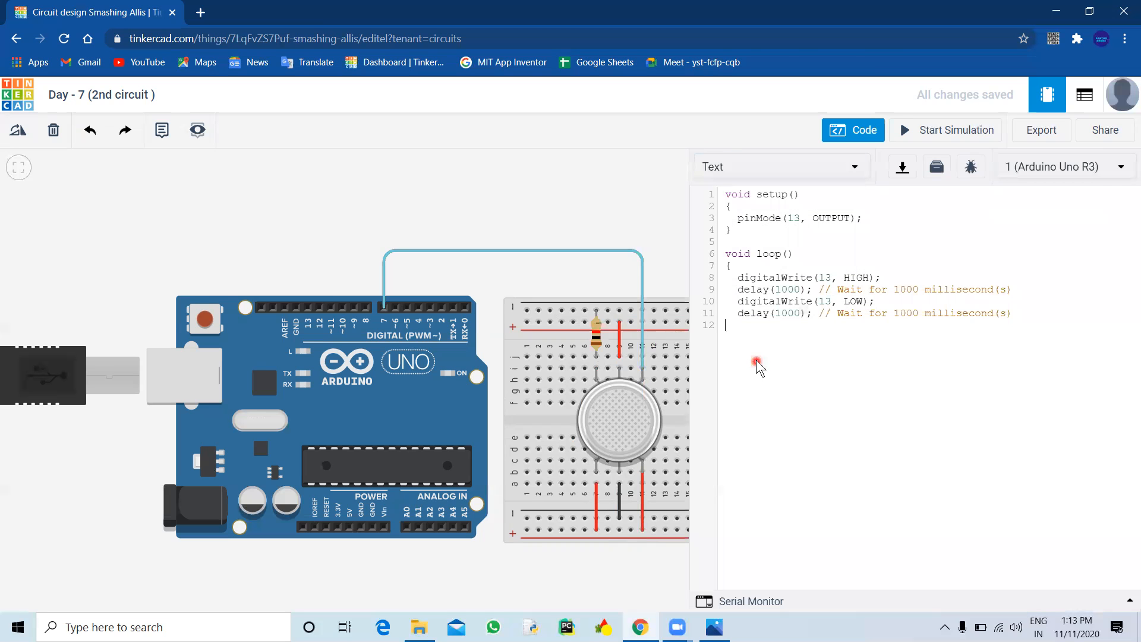
{"action": "left_click", "coordinate": [723, 189], "text": "shift"}
{"action": "key", "text": "BackSpace"}
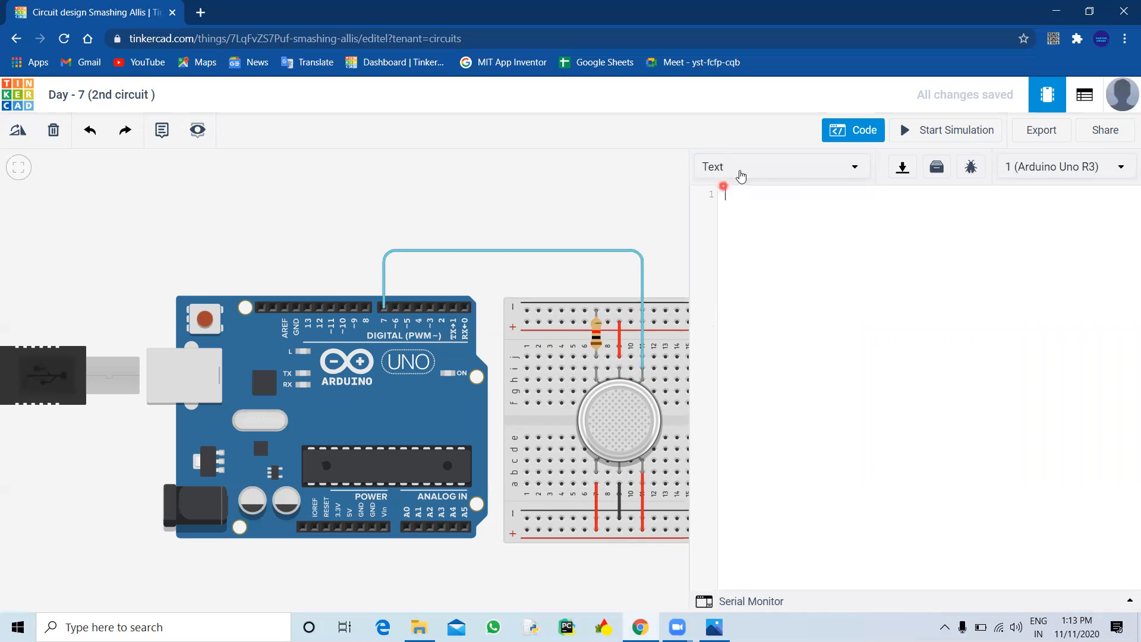
Close the code editor, switch to the gas sensor image in Photos and examine its pin labels up close.
{"action": "left_click", "coordinate": [859, 133]}
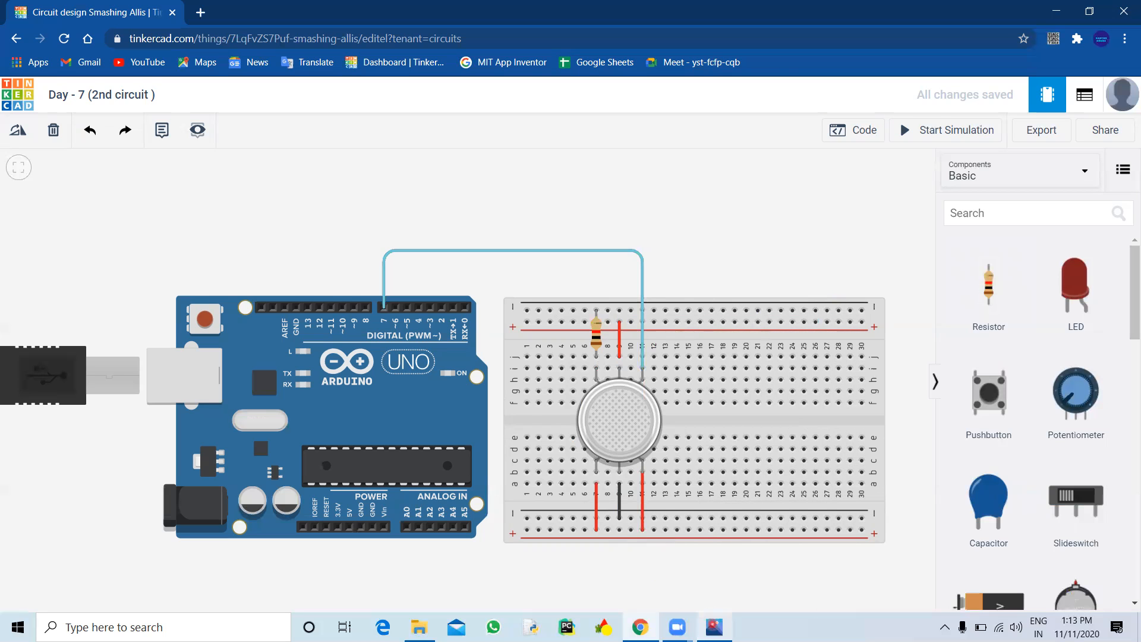
{"action": "left_click", "coordinate": [714, 627]}
{"action": "scroll", "coordinate": [763, 523], "scroll_direction": "up", "scroll_amount": 3}
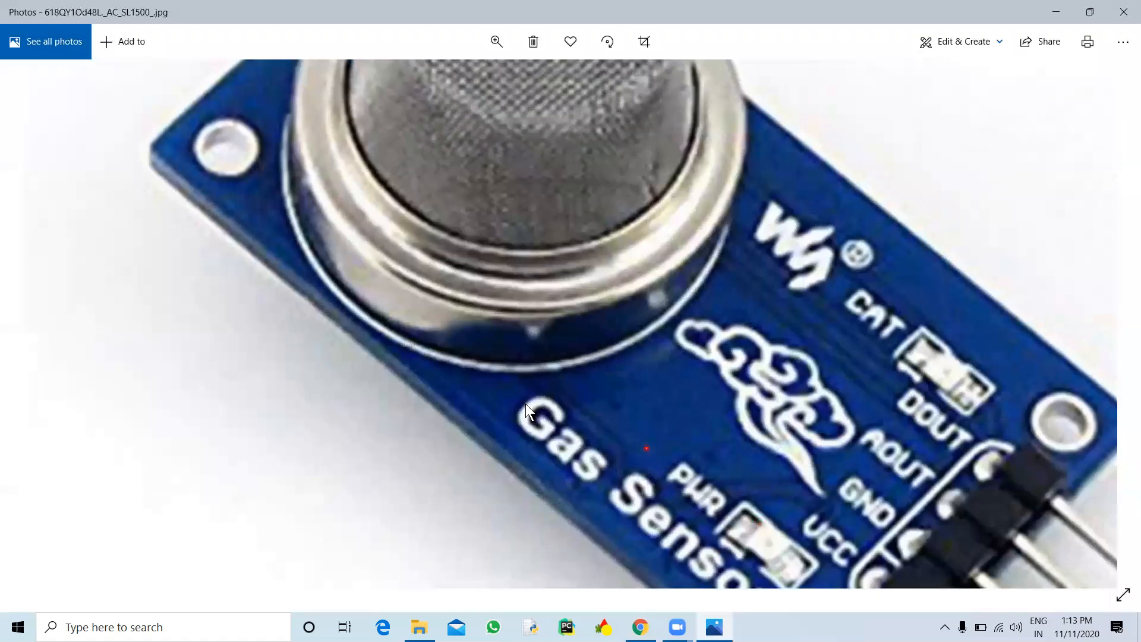
{"action": "left_click_drag", "start_coordinate": [763, 522], "coordinate": [432, 344]}
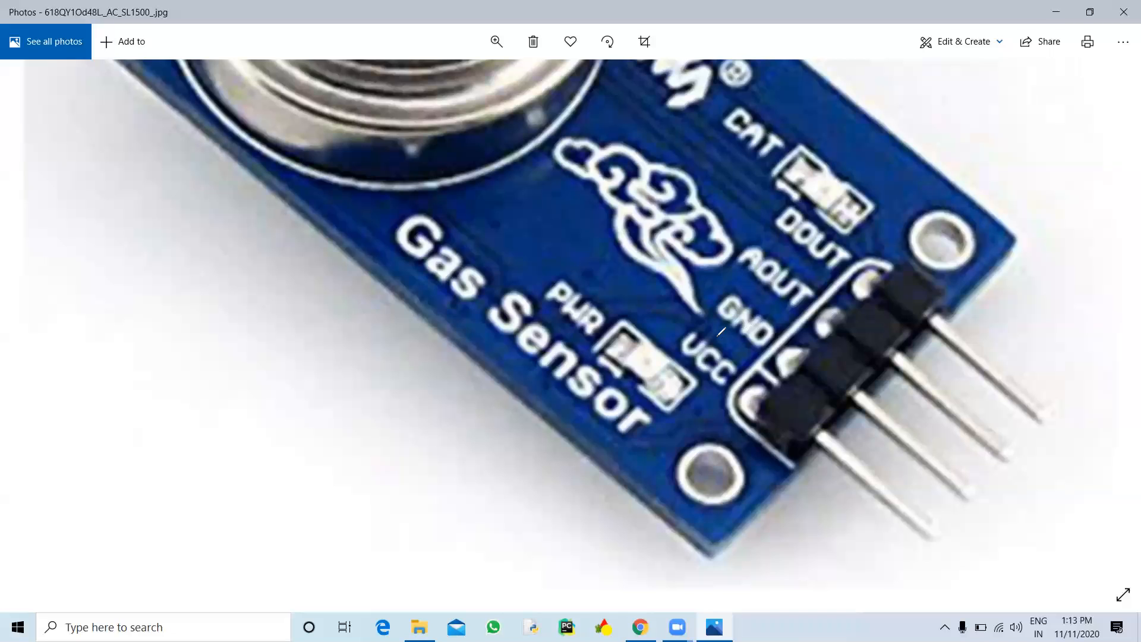
Annotate the sensor photo by circling VCC and GND with the labels 5v and gnd, and underlining DOUT and AOUT.
{"action": "mouse_move", "coordinate": [719, 332]}
{"action": "left_mouse_down"}
{"action": "mouse_move", "coordinate": [696, 324]}
{"action": "mouse_move", "coordinate": [705, 386]}
{"action": "mouse_move", "coordinate": [741, 378]}
{"action": "mouse_move", "coordinate": [717, 333]}
{"action": "left_mouse_up"}
{"action": "mouse_move", "coordinate": [737, 415]}
{"action": "left_mouse_down"}
{"action": "mouse_move", "coordinate": [697, 417]}
{"action": "mouse_move", "coordinate": [716, 462]}
{"action": "left_mouse_up"}
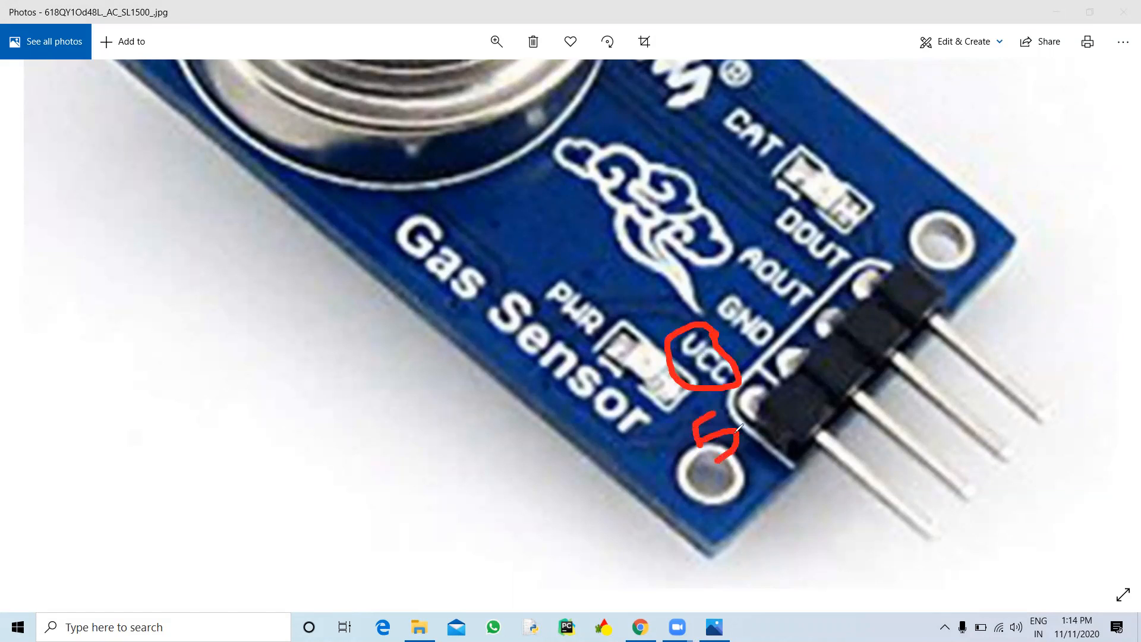
{"action": "mouse_move", "coordinate": [744, 415]}
{"action": "left_mouse_down"}
{"action": "mouse_move", "coordinate": [770, 410]}
{"action": "mouse_move", "coordinate": [767, 402]}
{"action": "left_mouse_up"}
{"action": "mouse_move", "coordinate": [698, 309]}
{"action": "left_mouse_down"}
{"action": "mouse_move", "coordinate": [782, 359]}
{"action": "mouse_move", "coordinate": [776, 292]}
{"action": "mouse_move", "coordinate": [695, 290]}
{"action": "mouse_move", "coordinate": [710, 310]}
{"action": "left_mouse_up"}
{"action": "mouse_move", "coordinate": [819, 373]}
{"action": "left_mouse_down"}
{"action": "mouse_move", "coordinate": [808, 400]}
{"action": "mouse_move", "coordinate": [839, 386]}
{"action": "mouse_move", "coordinate": [837, 439]}
{"action": "mouse_move", "coordinate": [861, 392]}
{"action": "mouse_move", "coordinate": [897, 406]}
{"action": "left_mouse_up"}
{"action": "mouse_move", "coordinate": [883, 356]}
{"action": "left_mouse_down"}
{"action": "mouse_move", "coordinate": [892, 392]}
{"action": "mouse_move", "coordinate": [908, 398]}
{"action": "left_mouse_up"}
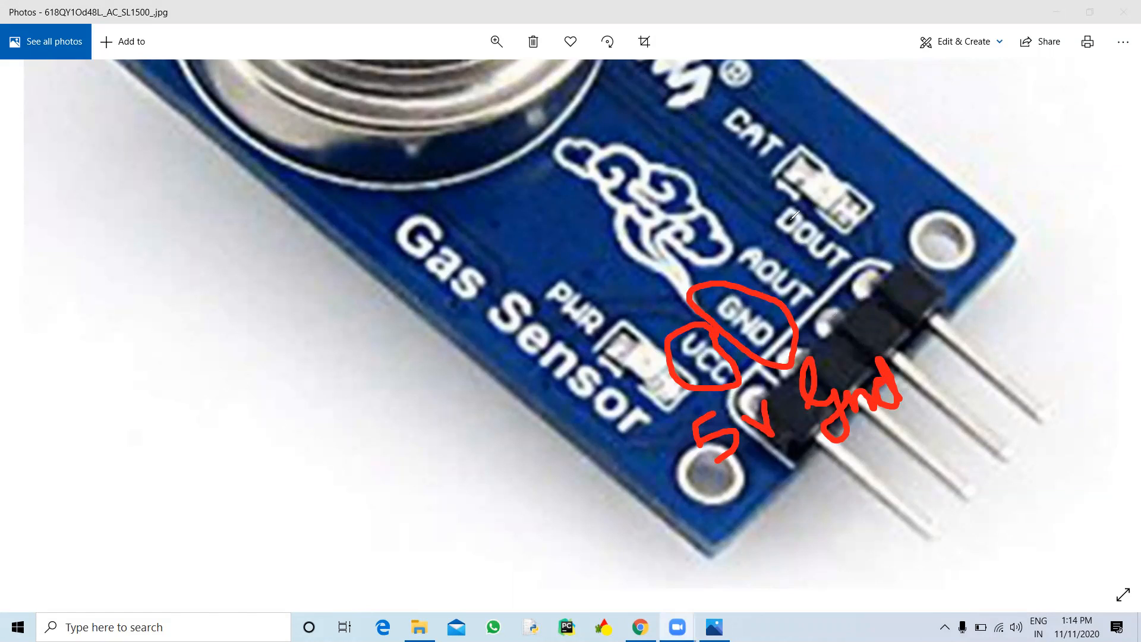
{"action": "left_click_drag", "start_coordinate": [772, 227], "coordinate": [834, 279]}
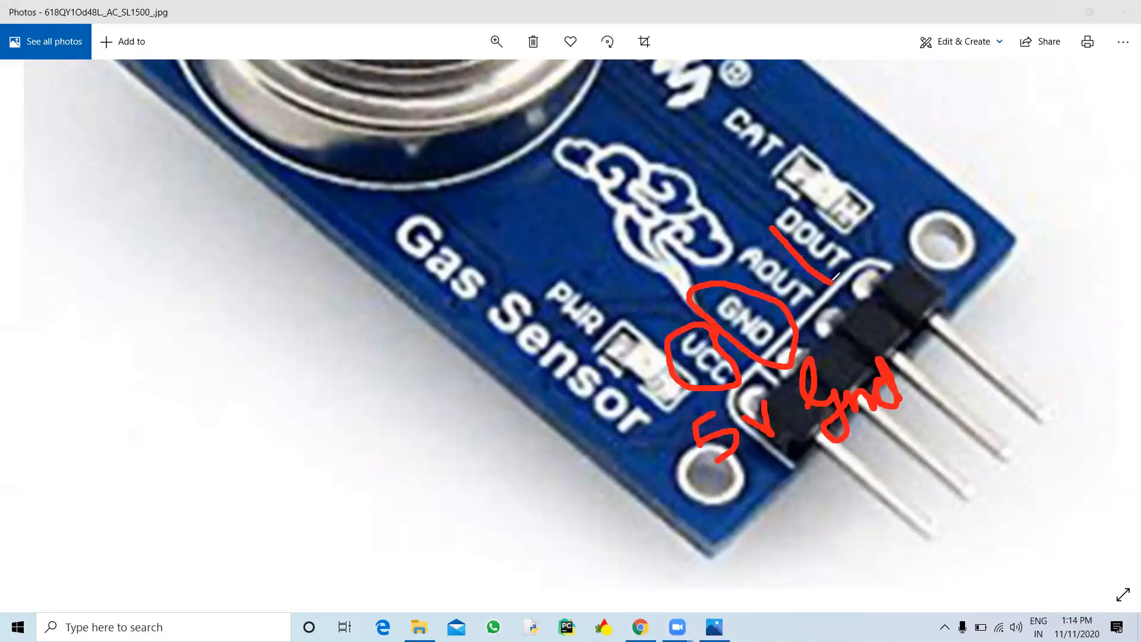
{"action": "left_click_drag", "start_coordinate": [736, 269], "coordinate": [797, 312]}
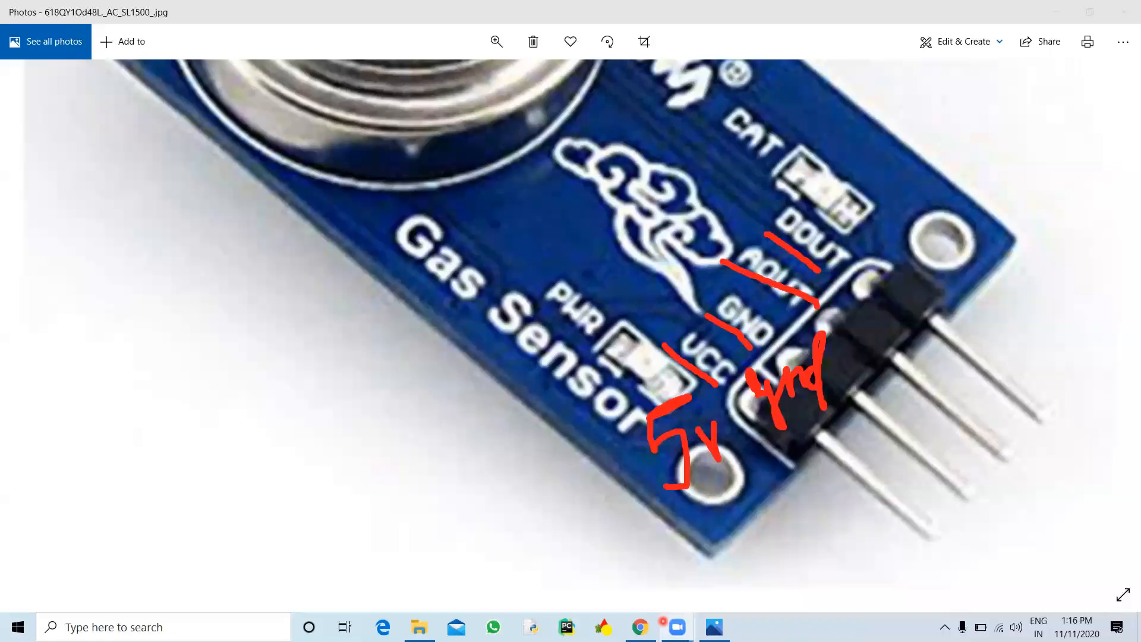
Switch back to the Tinkercad circuit and erase the red annotations.
{"action": "left_click", "coordinate": [654, 629]}
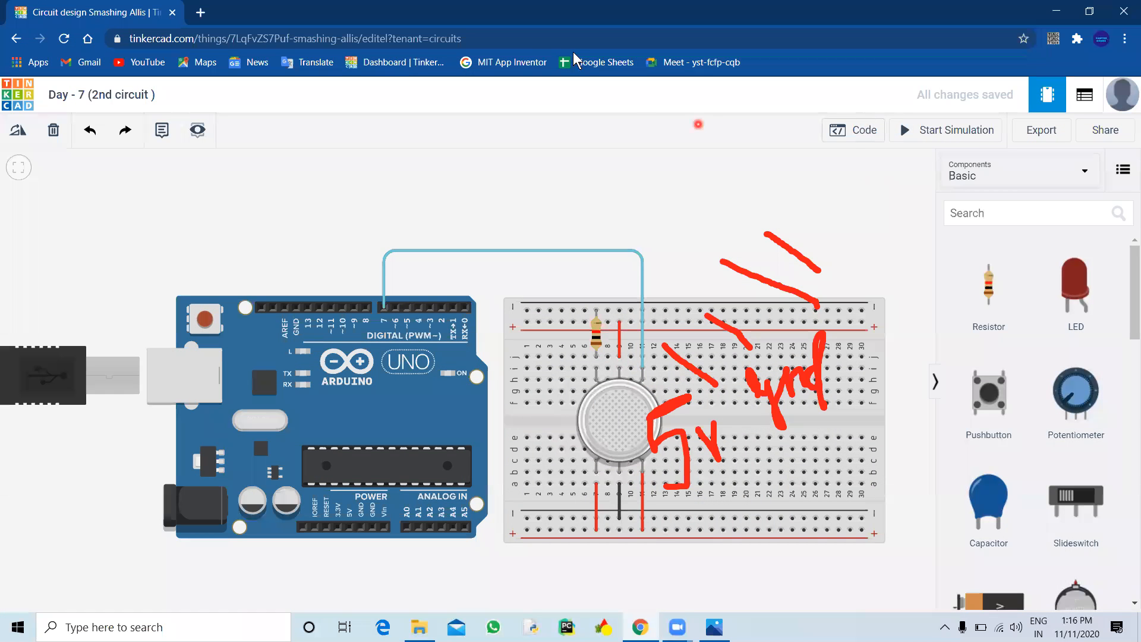
{"action": "mouse_move", "coordinate": [693, 343]}
{"action": "left_mouse_down"}
{"action": "mouse_move", "coordinate": [720, 499]}
{"action": "mouse_move", "coordinate": [774, 260]}
{"action": "left_mouse_up"}
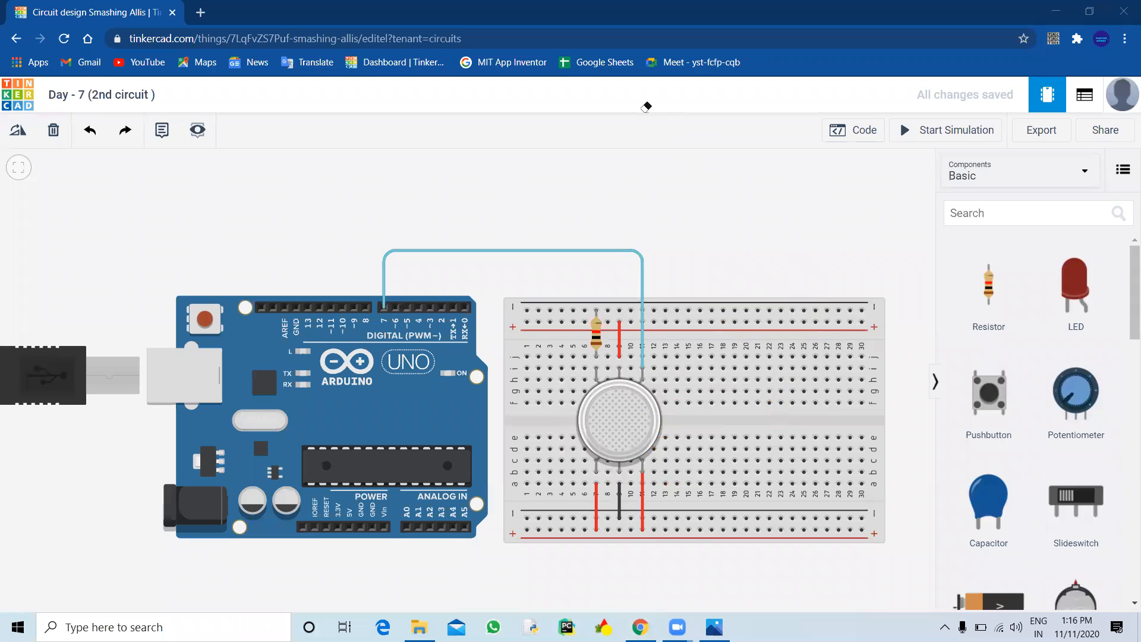
Declare the sensor pin variable in the Arduino code with "int smoke = 7;".
{"action": "left_click", "coordinate": [876, 134]}
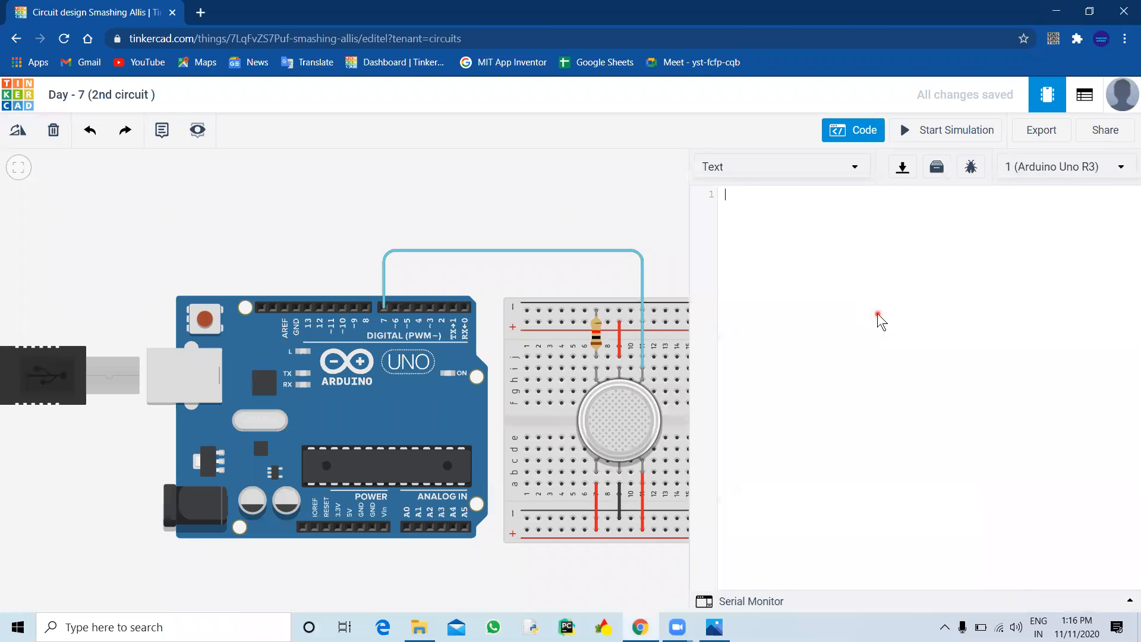
{"action": "type", "text": "int smoke ="}
{"action": "left_click_drag", "start_coordinate": [599, 181], "coordinate": [467, 174]}
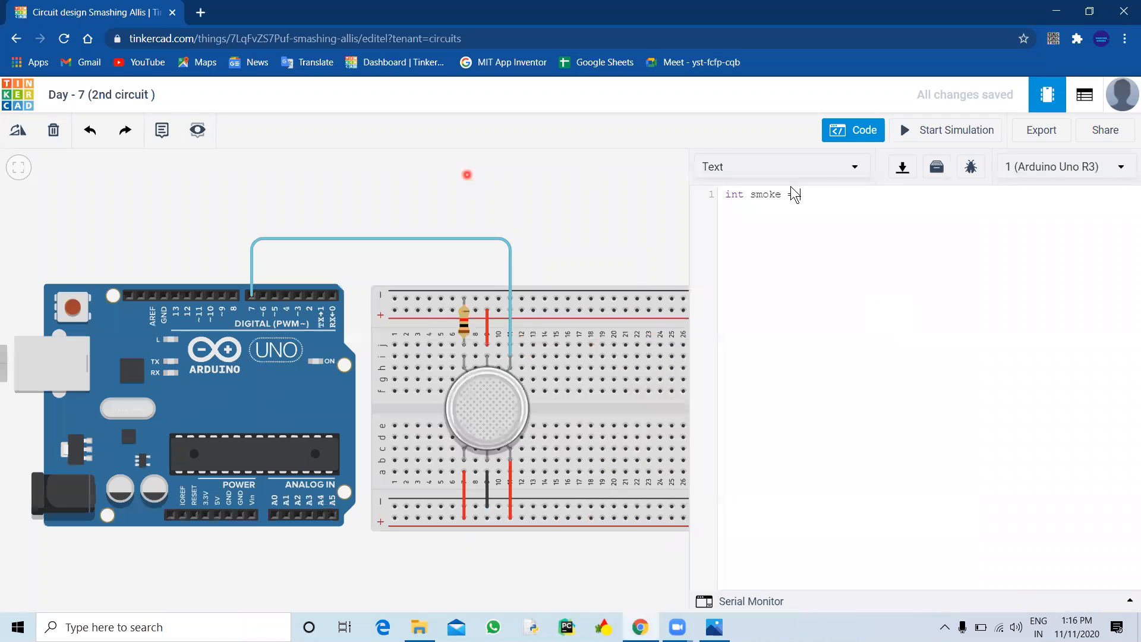
{"action": "left_click_drag", "start_coordinate": [618, 248], "coordinate": [556, 238]}
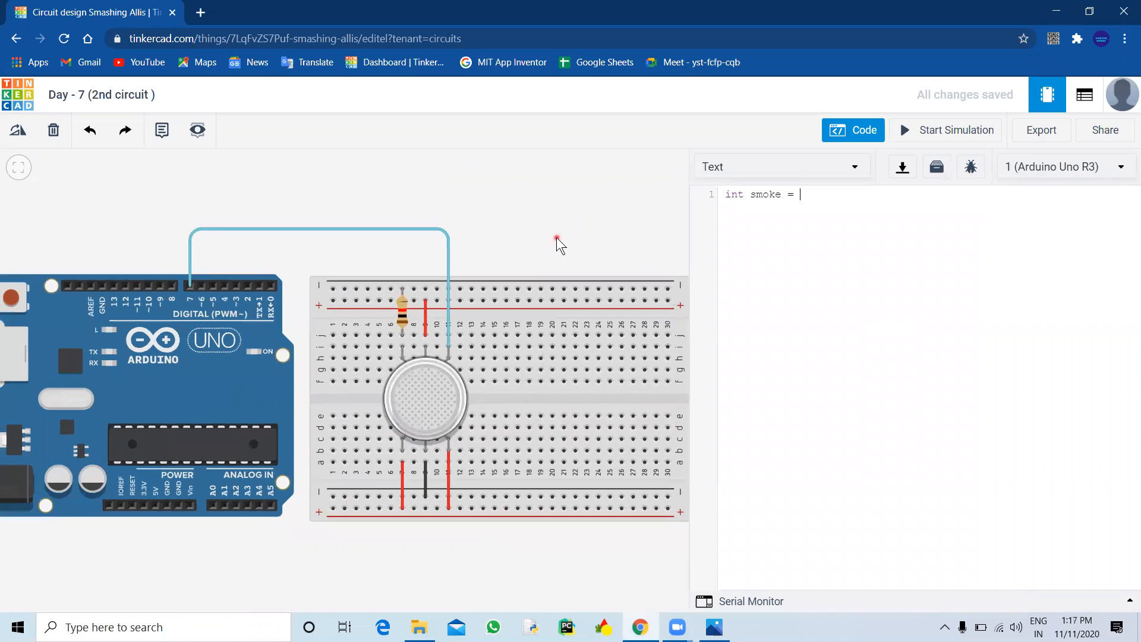
{"action": "left_click", "coordinate": [18, 167]}
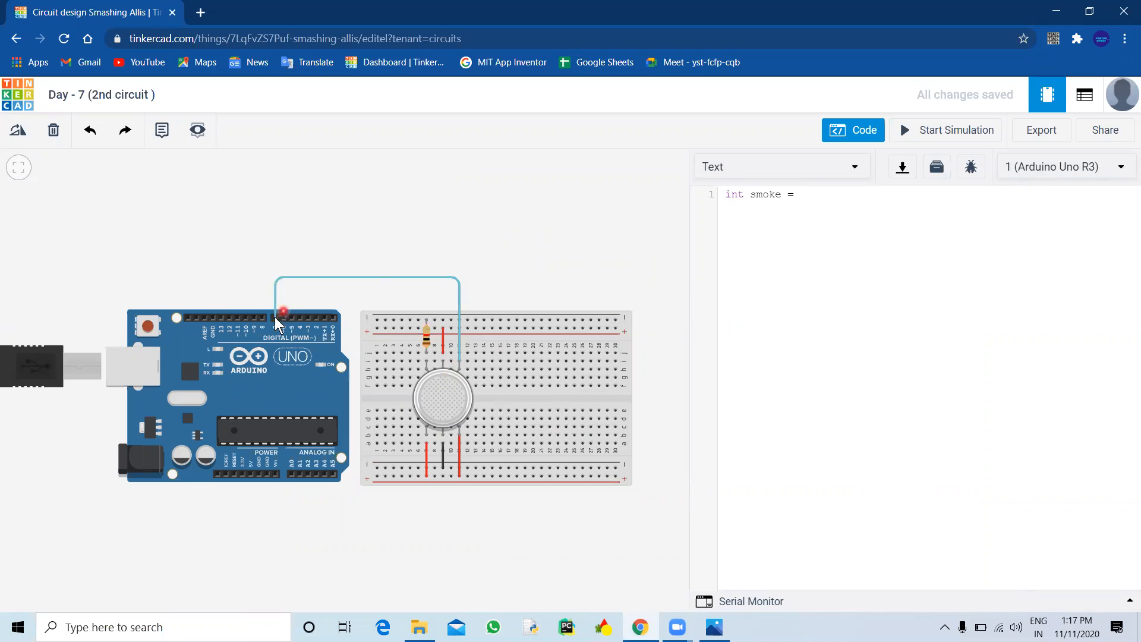
{"action": "left_click", "coordinate": [873, 214]}
{"action": "type", "text": "7;"}
{"action": "key", "text": "Return"}
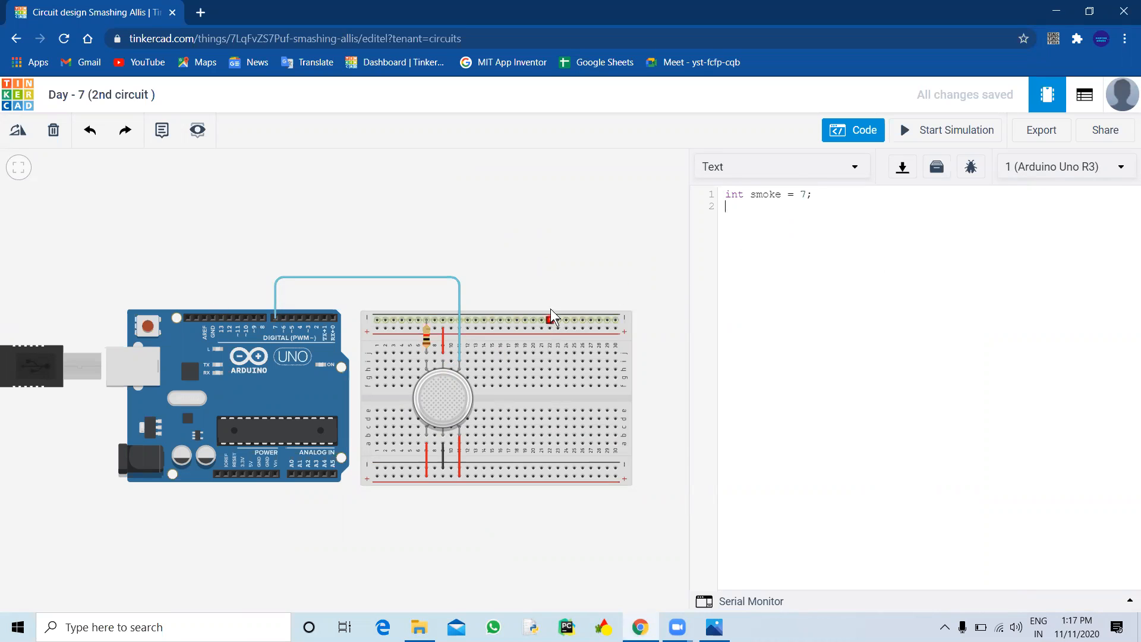
Try rotating the gas sensor on the breadboard.
{"action": "left_click", "coordinate": [443, 390]}
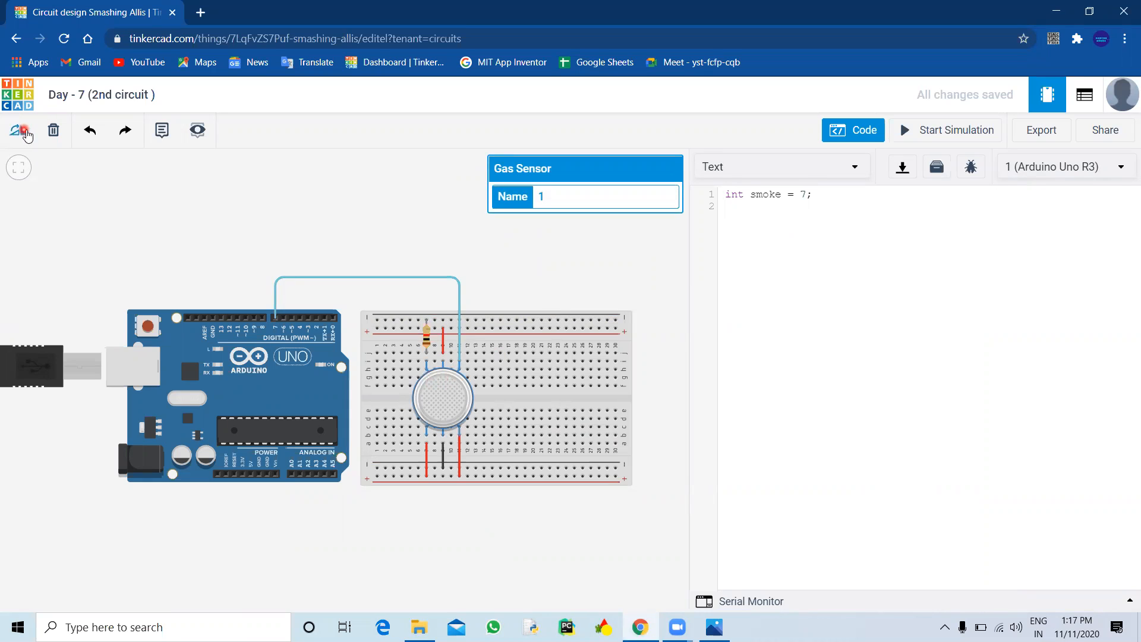
{"action": "left_click", "coordinate": [22, 136]}
{"action": "left_click", "coordinate": [22, 137]}
{"action": "left_click", "coordinate": [22, 136]}
{"action": "left_click", "coordinate": [22, 136]}
{"action": "left_click", "coordinate": [65, 178]}
Undo the gas sensor rotations.
{"action": "key", "text": "ctrl+z"}
{"action": "key", "text": "ctrl+z"}
{"action": "key", "text": "ctrl+z"}
{"action": "key", "text": "ctrl+z"}
{"action": "key", "text": "ctrl+z"}
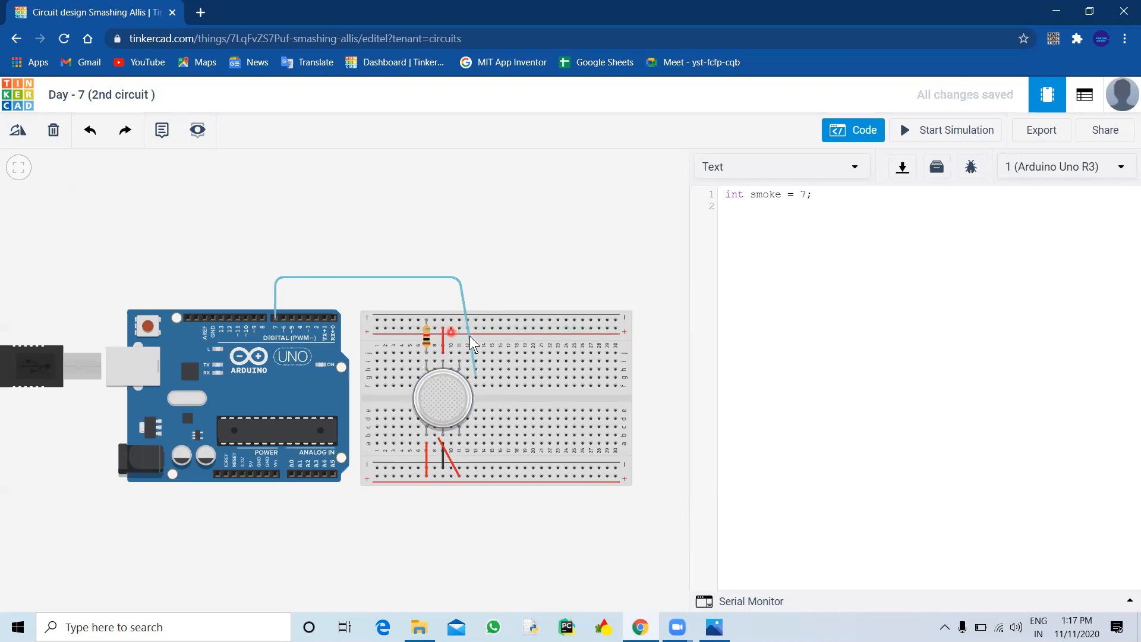
Reconnect the turquoise wire's breadboard end to j11, in line with the sensor's upper right pin.
{"action": "left_click", "coordinate": [477, 375]}
{"action": "left_click_drag", "start_coordinate": [476, 375], "coordinate": [460, 353]}
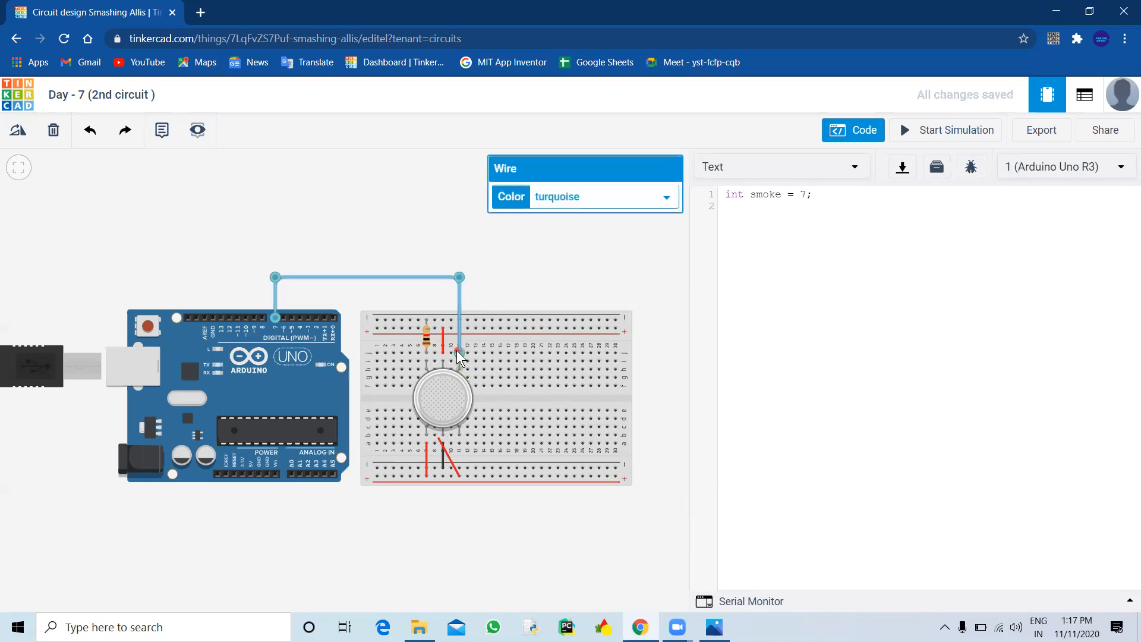
Move the slanted red wire's upper end to a11 so it runs straight, in line with the gas sensor's lower right pin.
{"action": "left_click", "coordinate": [455, 463]}
{"action": "left_click", "coordinate": [451, 460]}
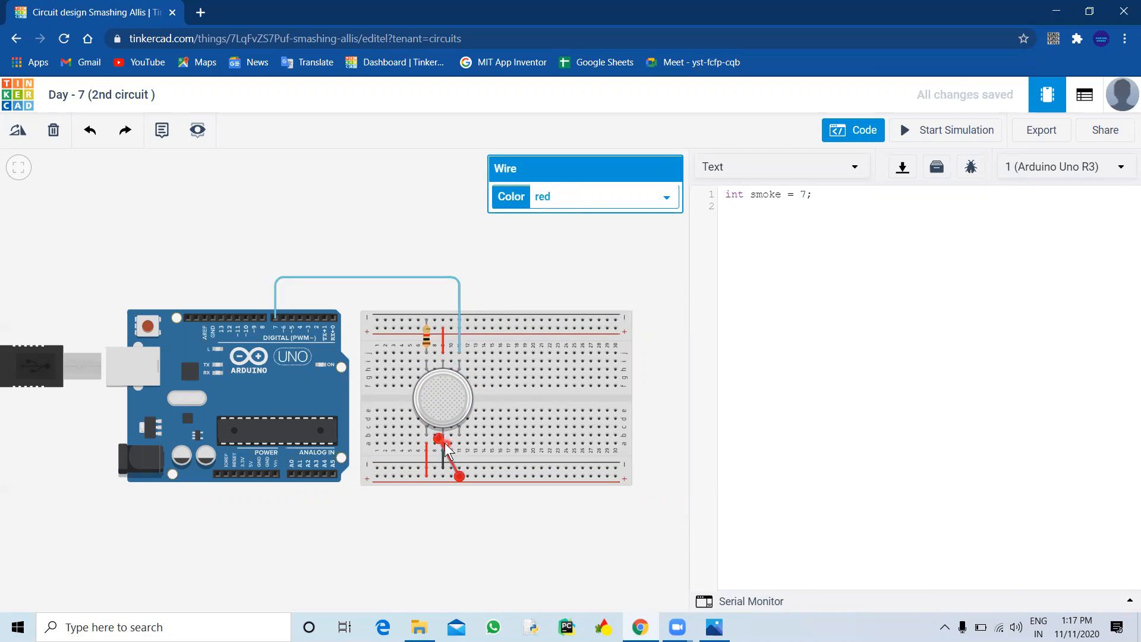
{"action": "left_click_drag", "start_coordinate": [440, 439], "coordinate": [461, 443]}
{"action": "left_click", "coordinate": [535, 275]}
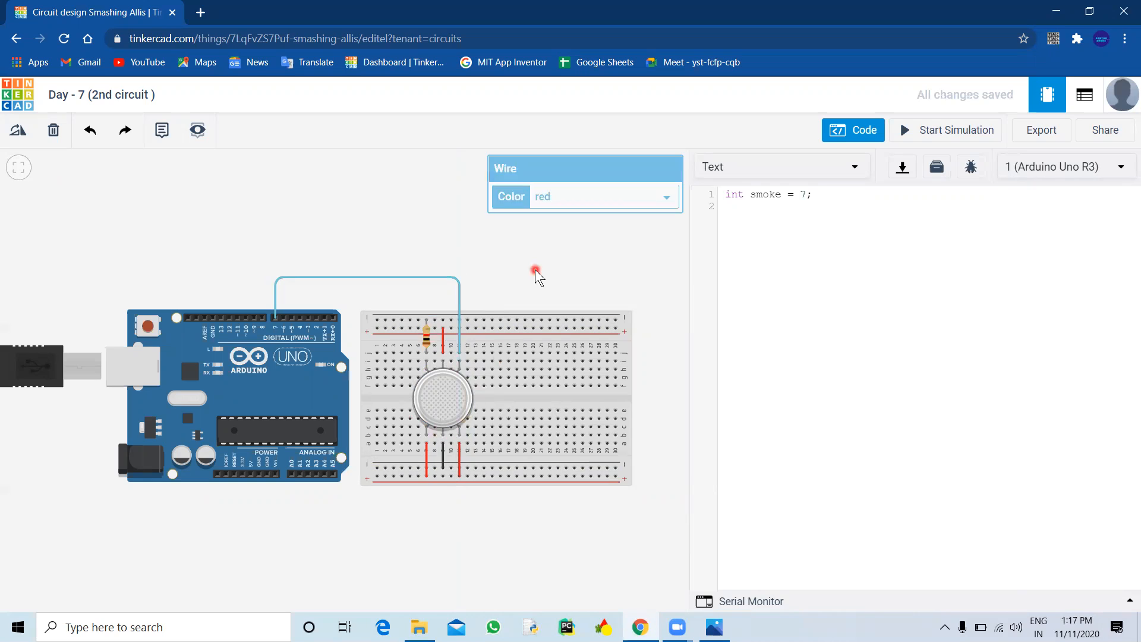
Rotate the gas sensor on the breadboard until its pins line up with the vertical wires again.
{"action": "left_click", "coordinate": [443, 397]}
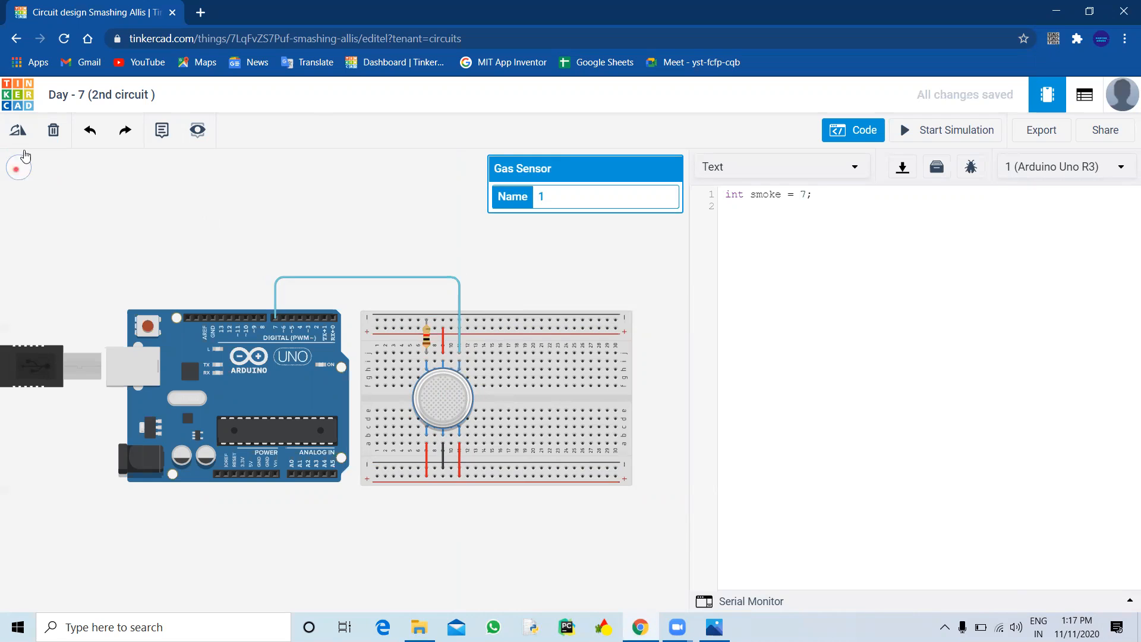
{"action": "left_click", "coordinate": [20, 132]}
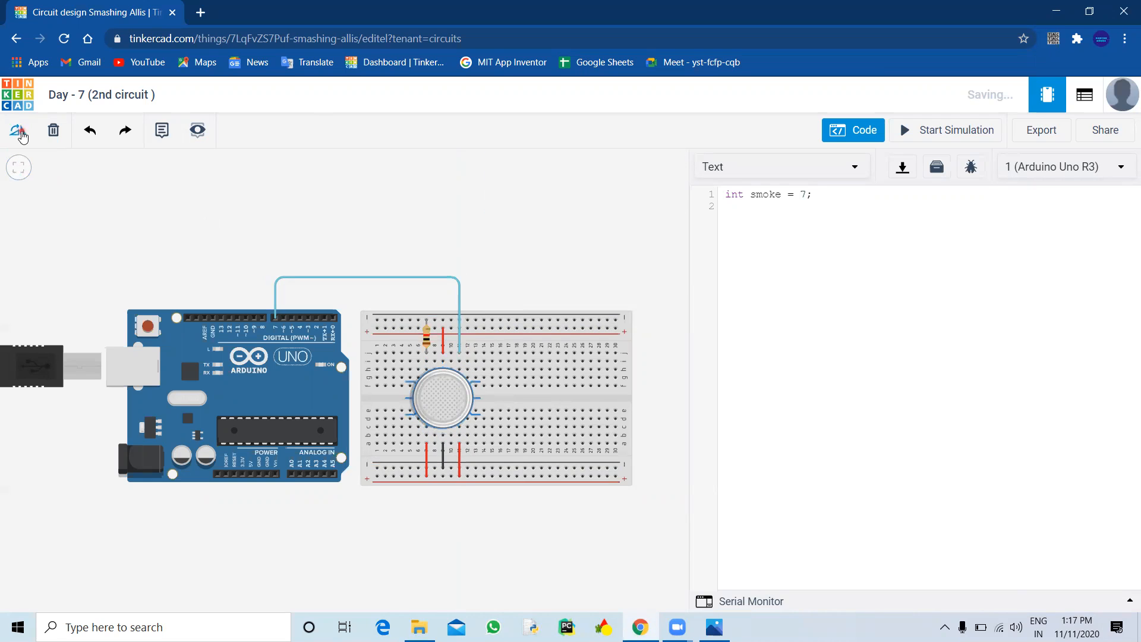
{"action": "left_click", "coordinate": [453, 236]}
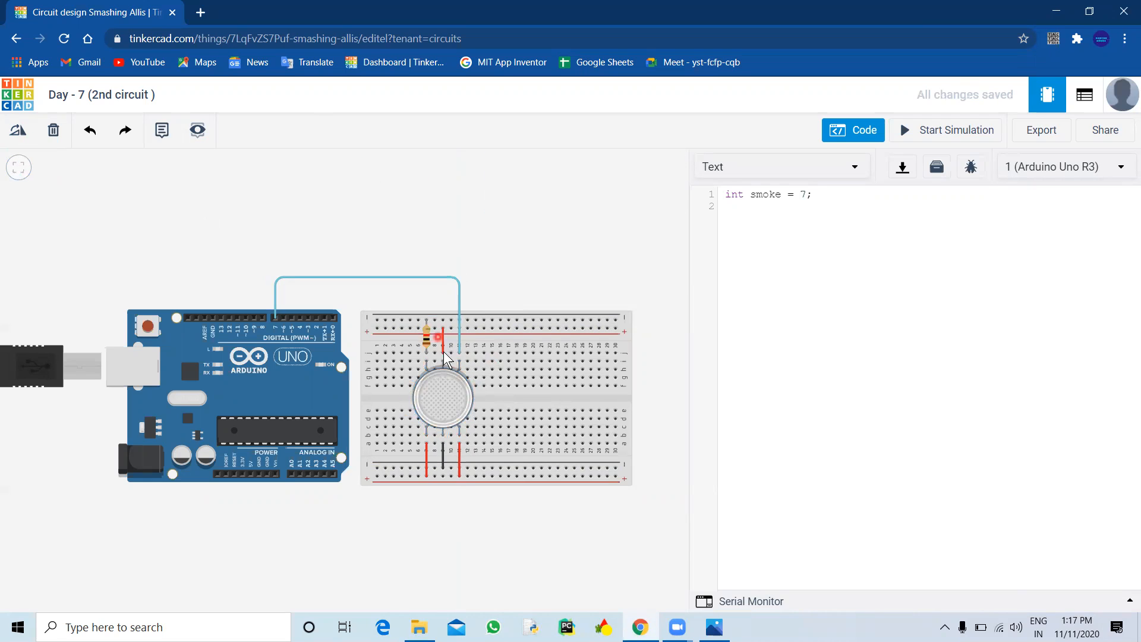
{"action": "left_click", "coordinate": [459, 423]}
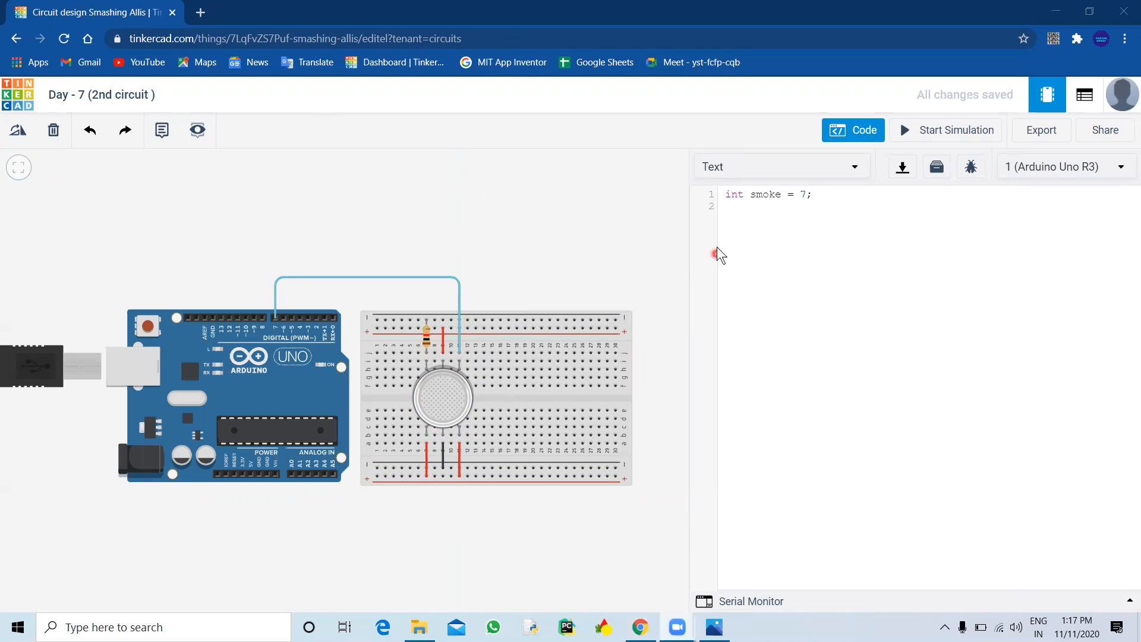
Declare the reading variable on the second code line with "int value;".
{"action": "left_click", "coordinate": [749, 218]}
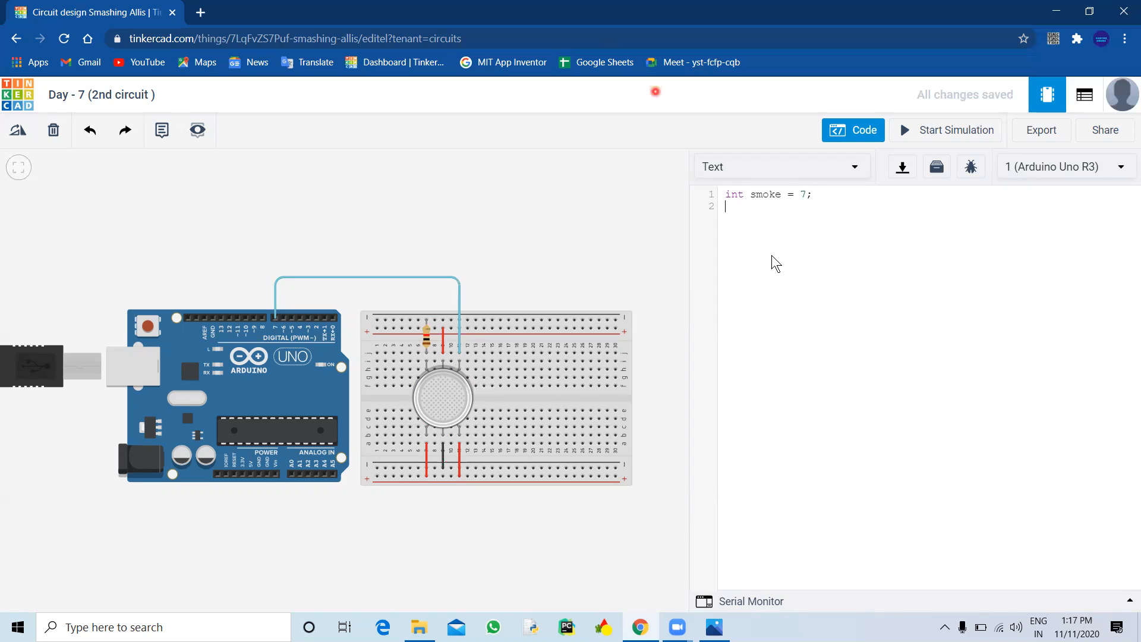
{"action": "type", "text": "int value;"}
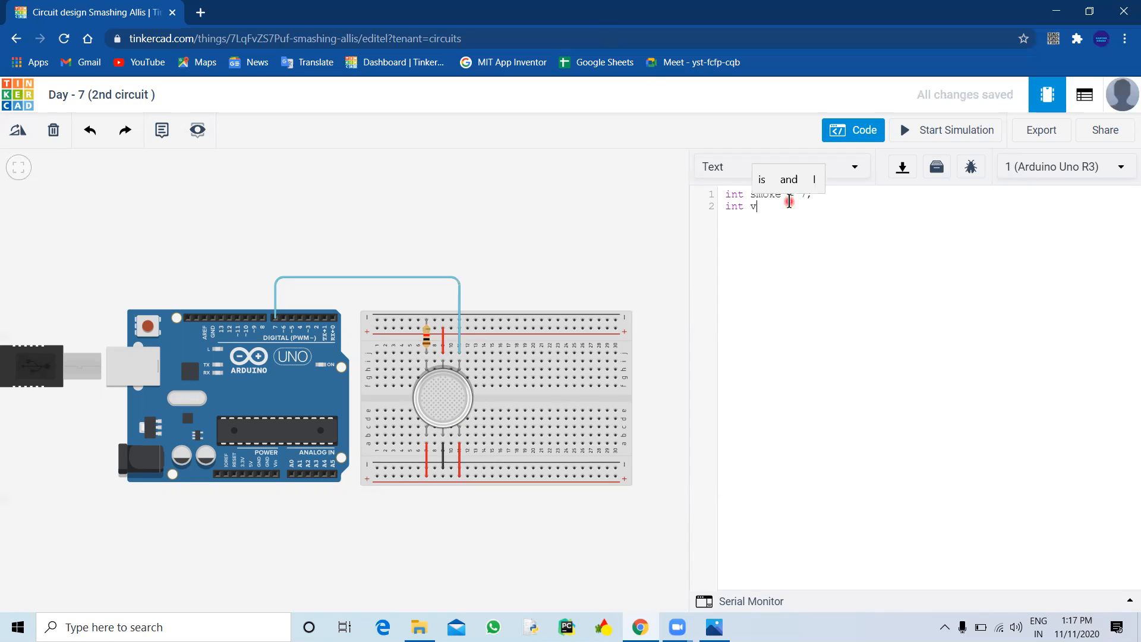
{"action": "key", "text": "Return"}
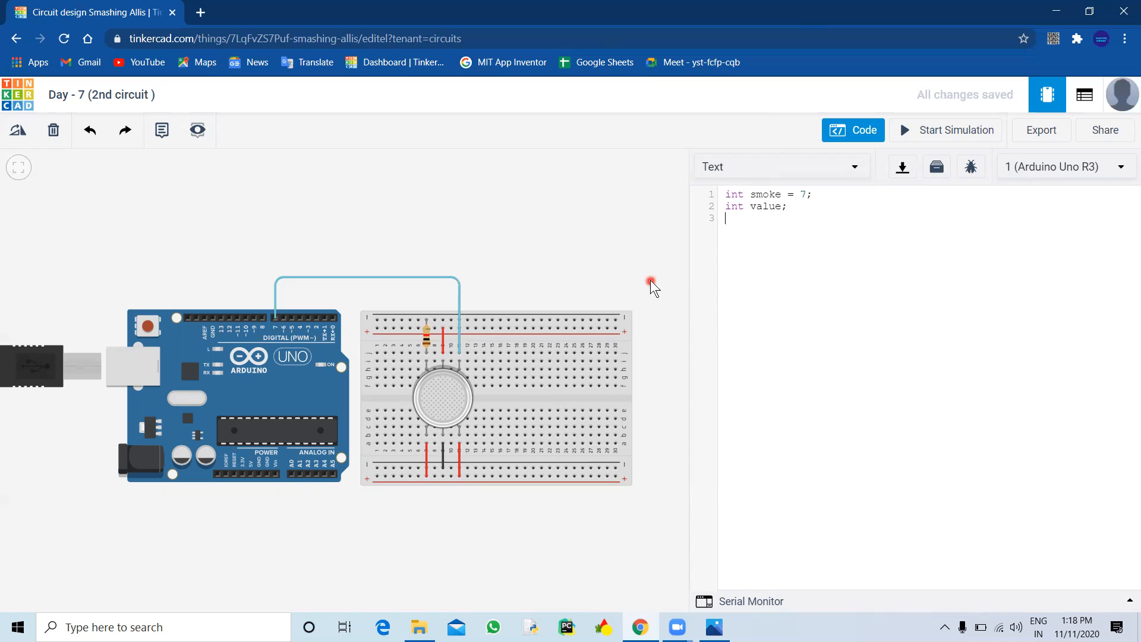
Start the setup function below the variables with "void setup()" and its opening brace.
{"action": "type", "text": "vo"}
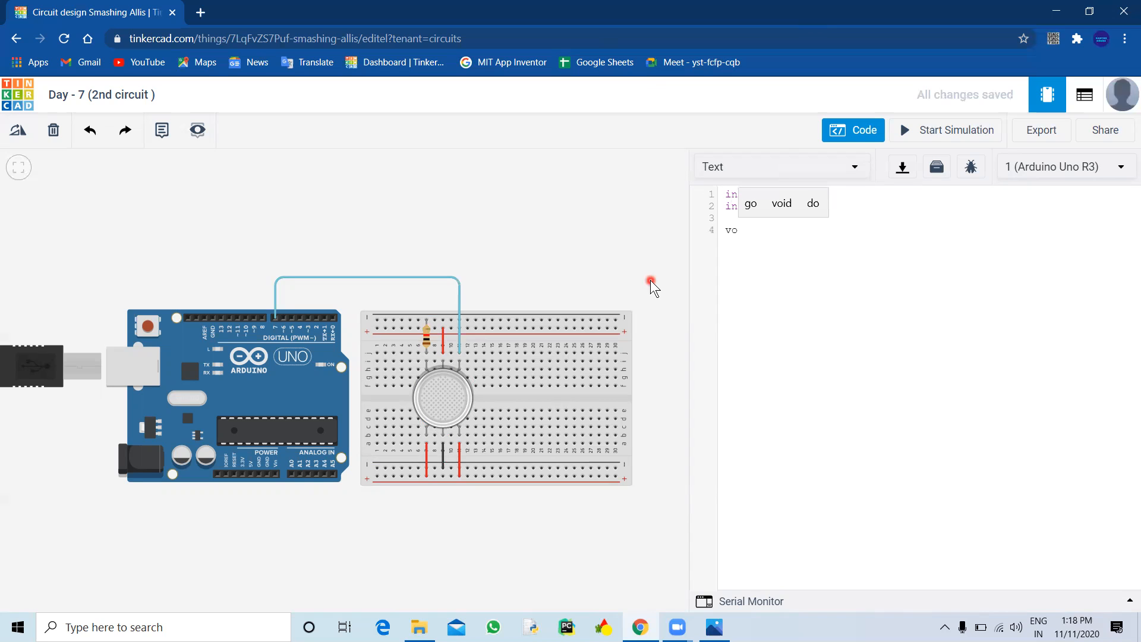
{"action": "type", "text": "id set"}
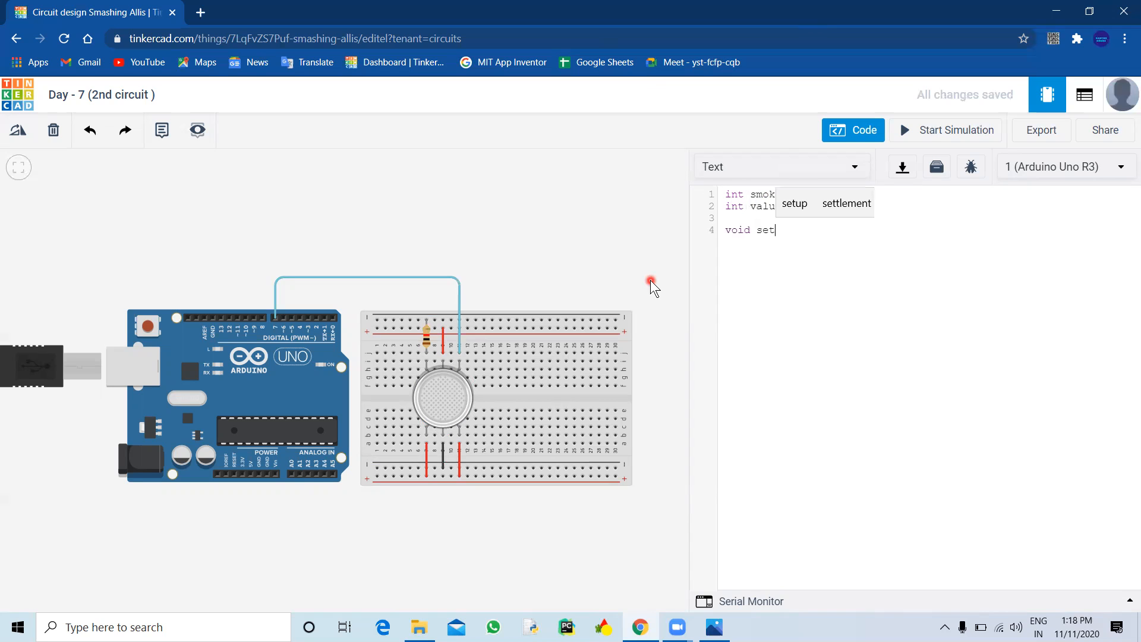
{"action": "type", "text": "up()"}
{"action": "key", "text": "Return"}
{"action": "type", "text": "P"}
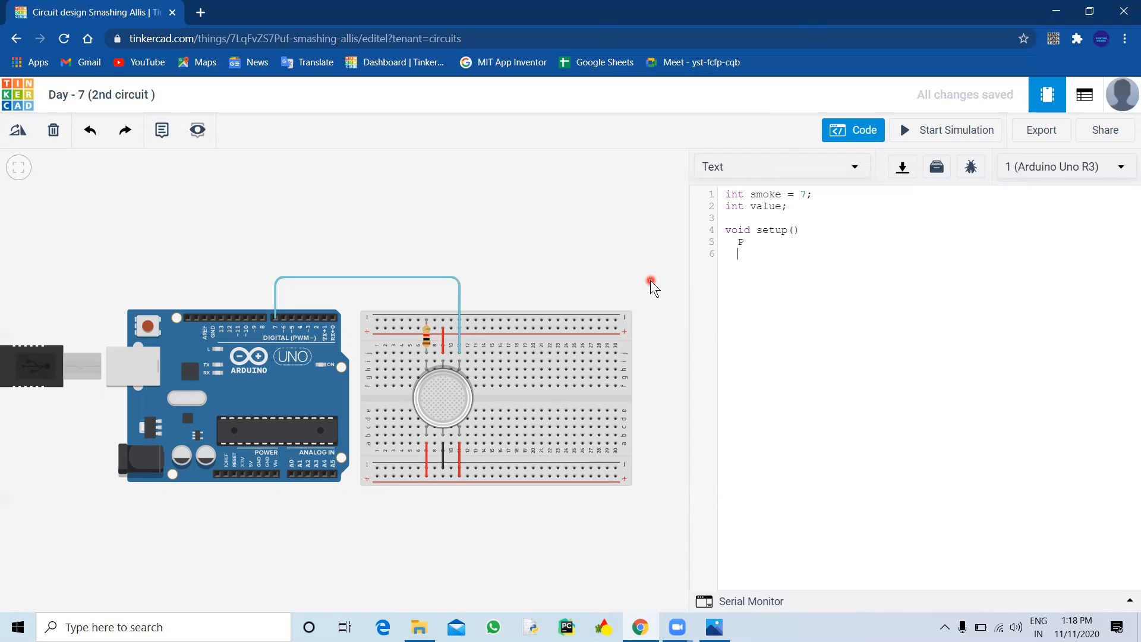
{"action": "type", "text": "{"}
Configure the sensor pin in setup with "pinMode(smoke,INPUT);" and close the function with a brace.
{"action": "type", "text": "pinMode(smo"}
{"action": "type", "text": "ke,INPUT)"}
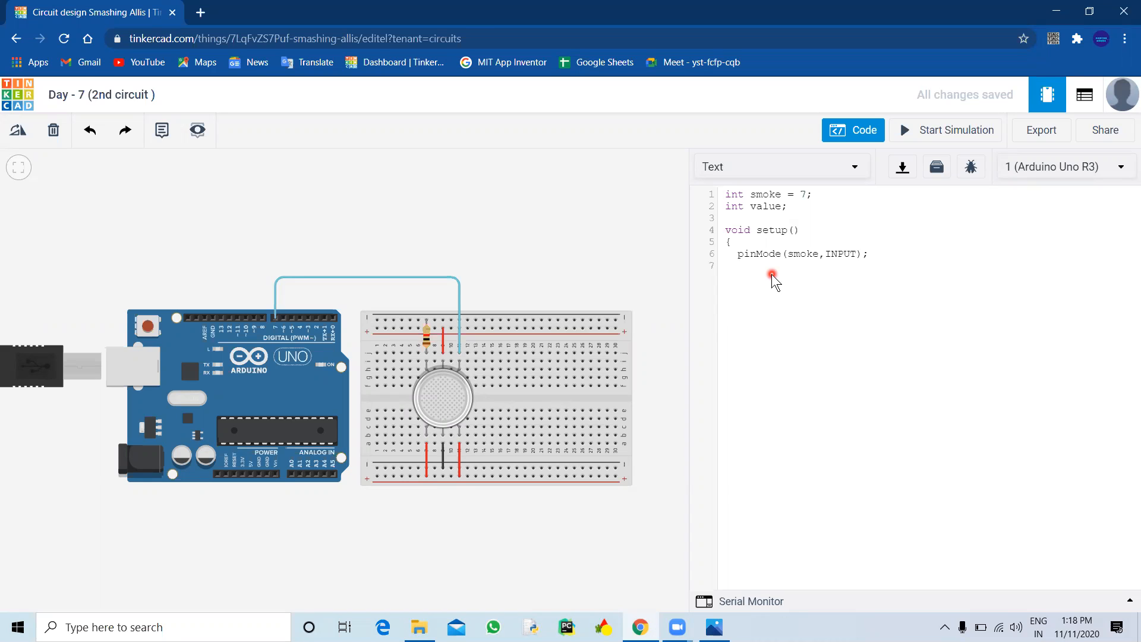
{"action": "type", "text": "pin"}
{"action": "key", "text": "BackSpace"}
{"action": "key", "text": "BackSpace"}
{"action": "key", "text": "BackSpace"}
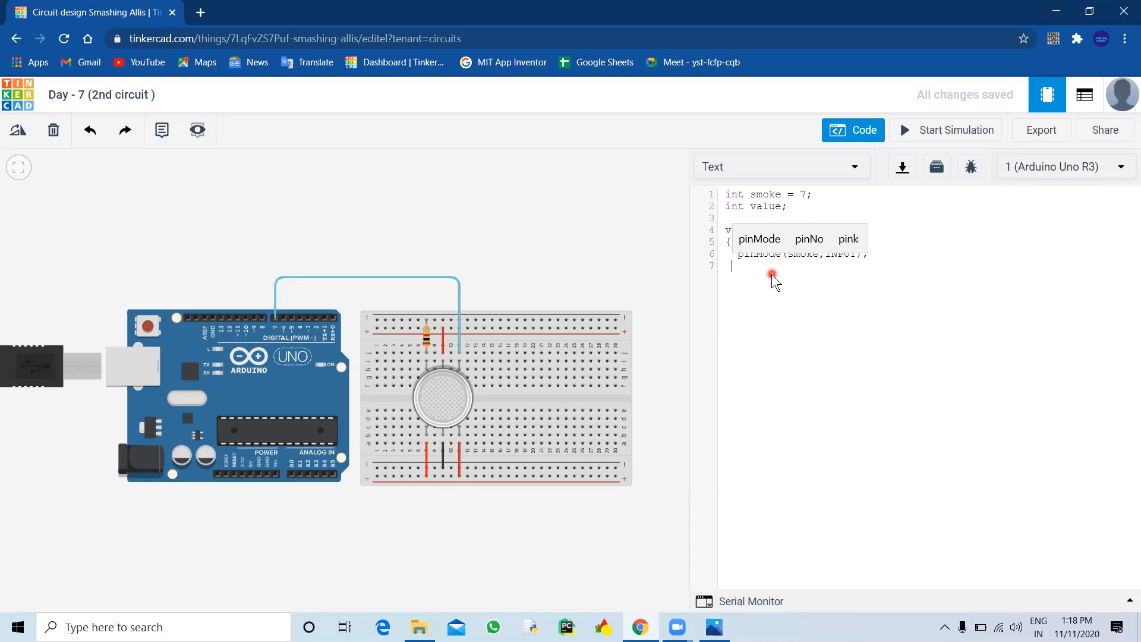
{"action": "type", "text": "}"}
{"action": "key", "text": "Return"}
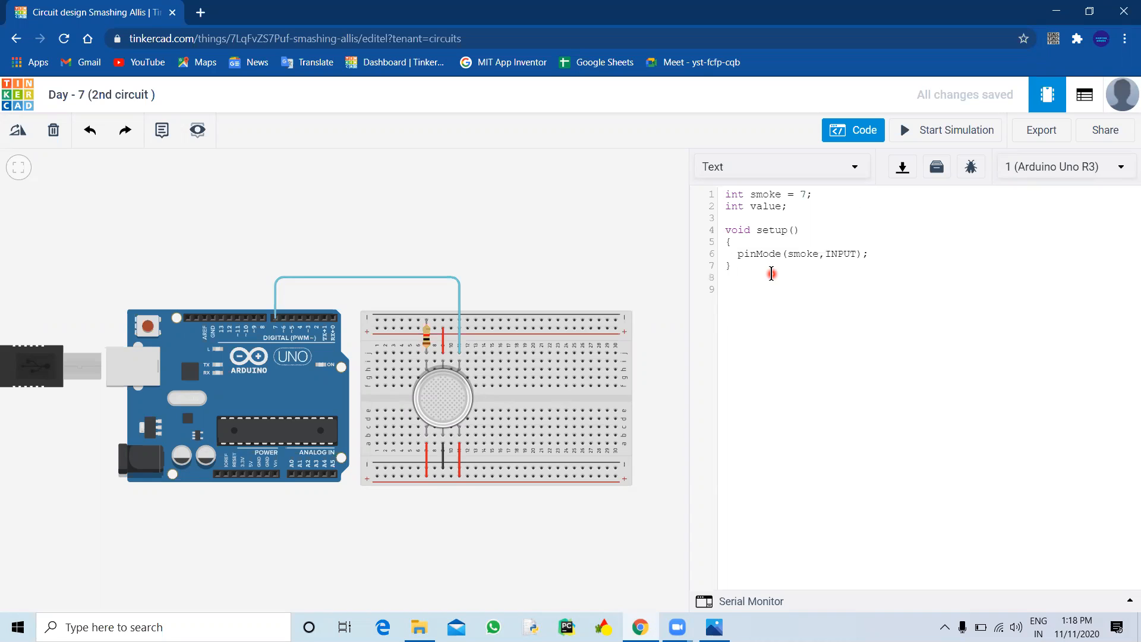
Add "void loop()" with the line "value = digitalRead(smoke);" to store the sensor reading.
{"action": "type", "text": "o"}
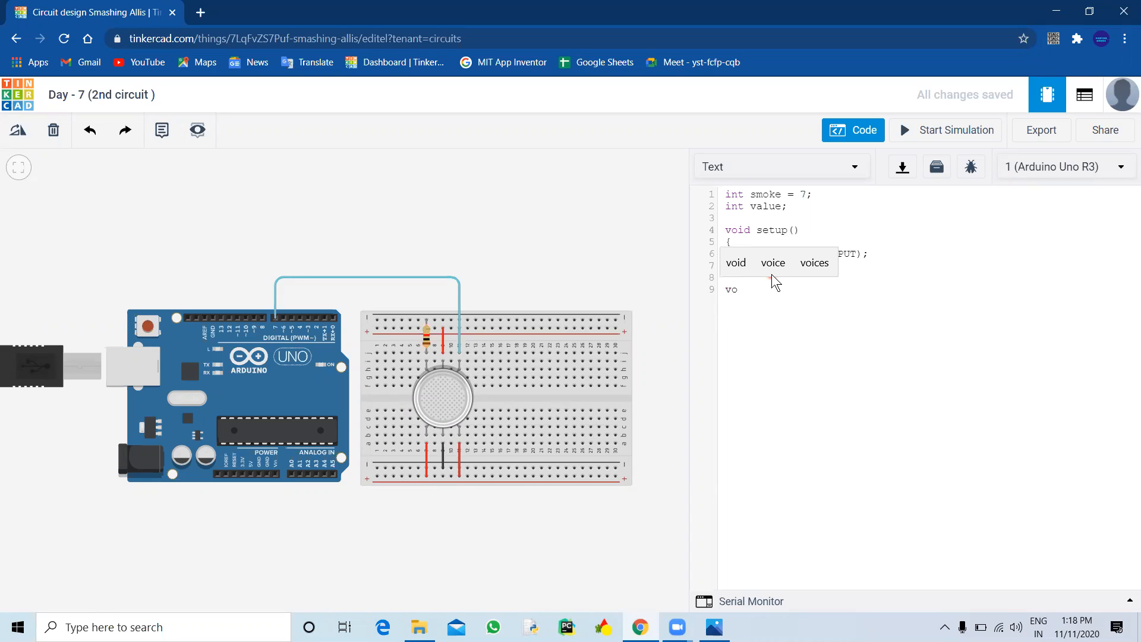
{"action": "type", "text": "v"}
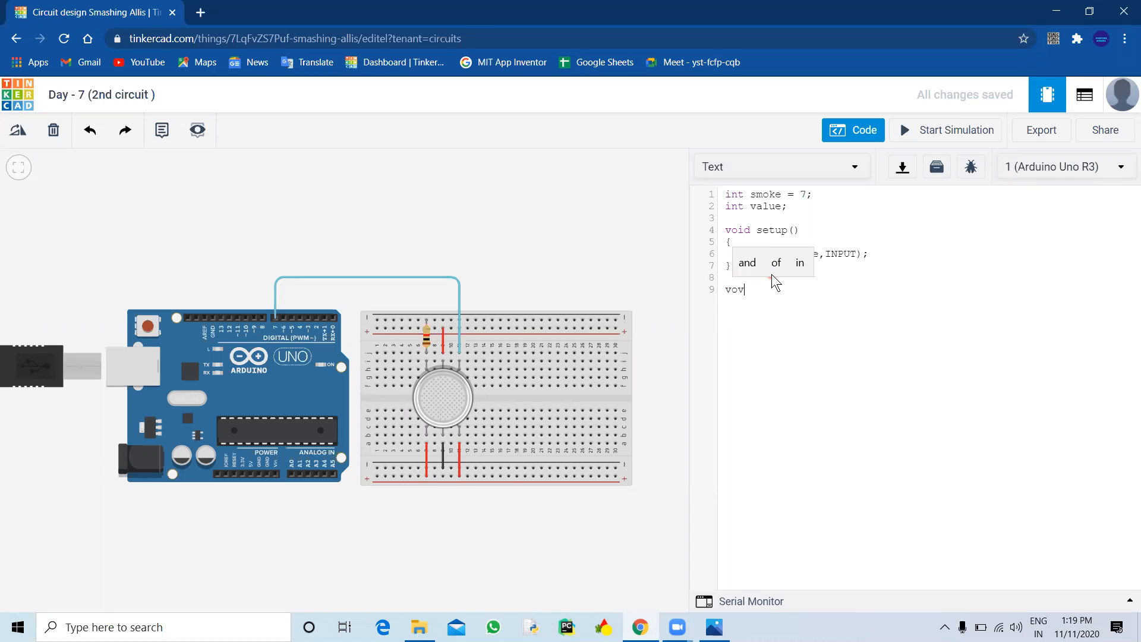
{"action": "type", "text": "oi"}
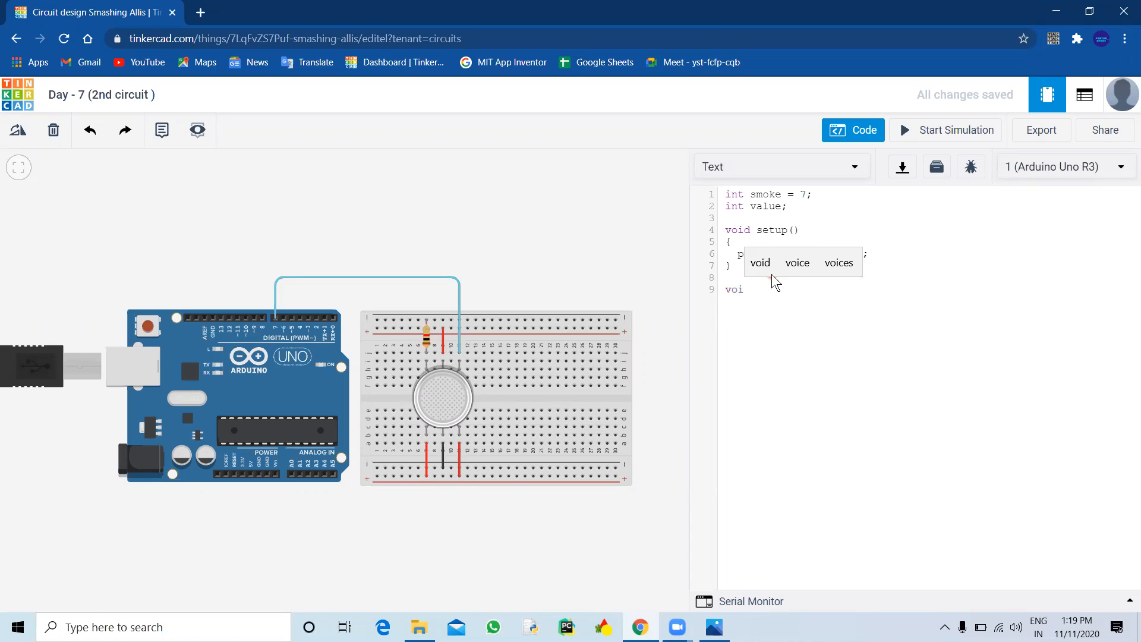
{"action": "type", "text": "void "}
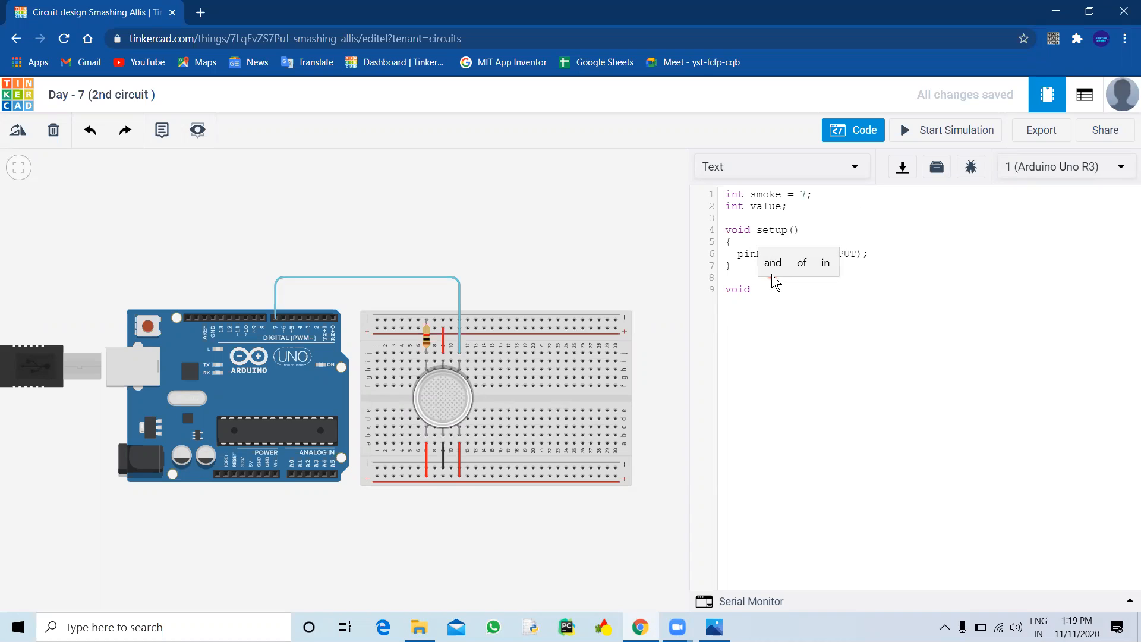
{"action": "type", "text": "loop("}
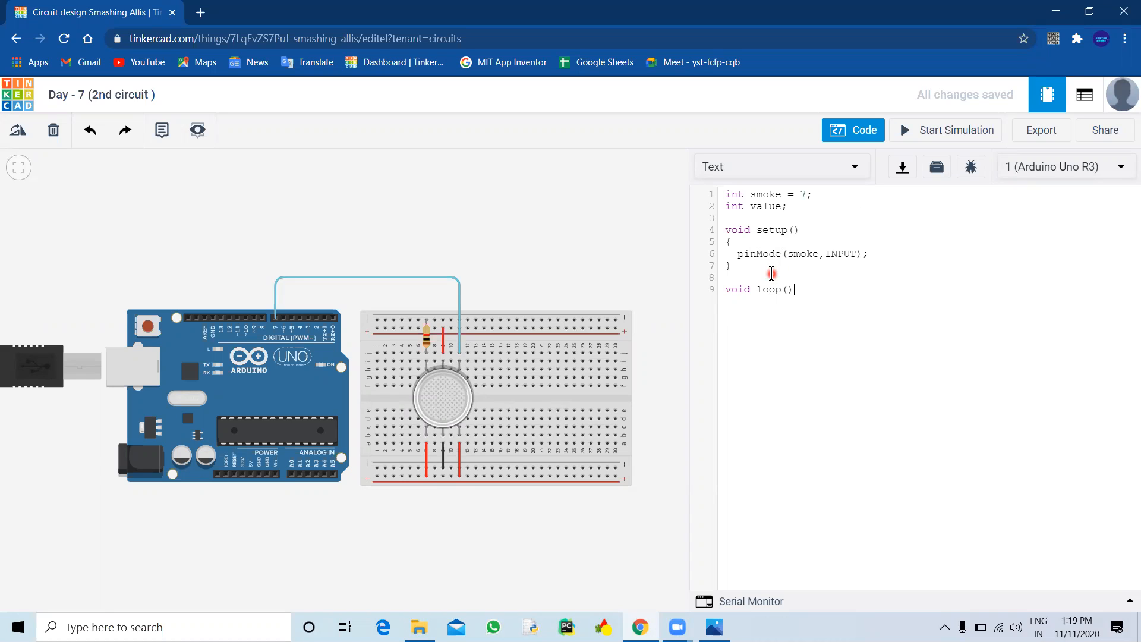
{"action": "type", "text": "ue = digitalRead("}
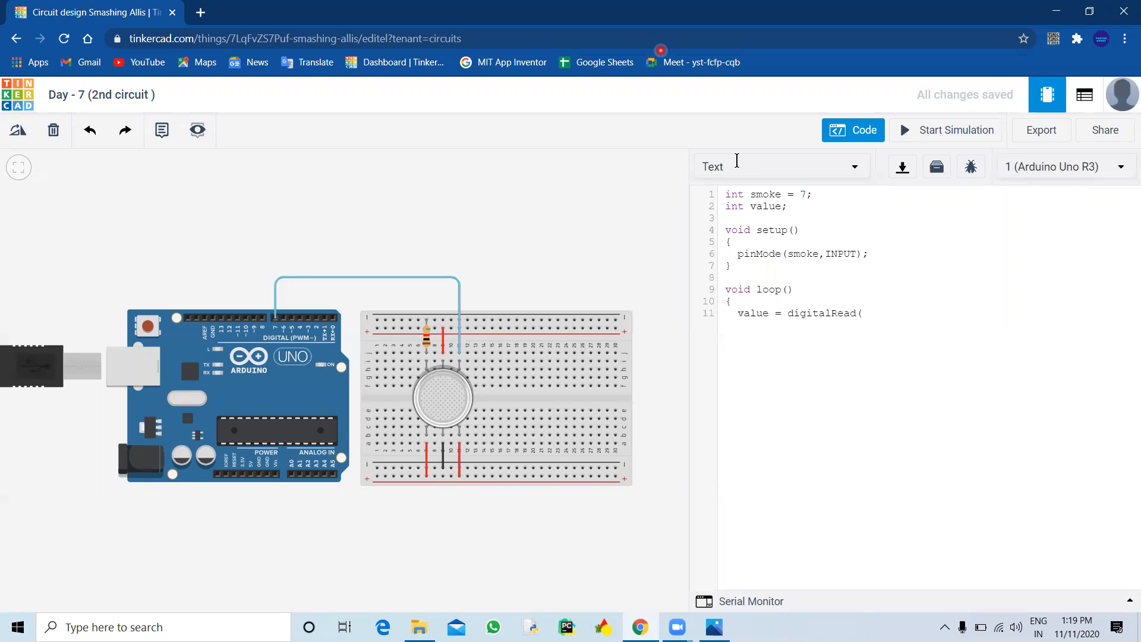
{"action": "left_click", "coordinate": [882, 316]}
{"action": "type", "text": "moke);"}
{"action": "type", "text": "Se"}
Add "Serial.begin(9600);" below the pinMode line in the setup function.
{"action": "left_click", "coordinate": [901, 252]}
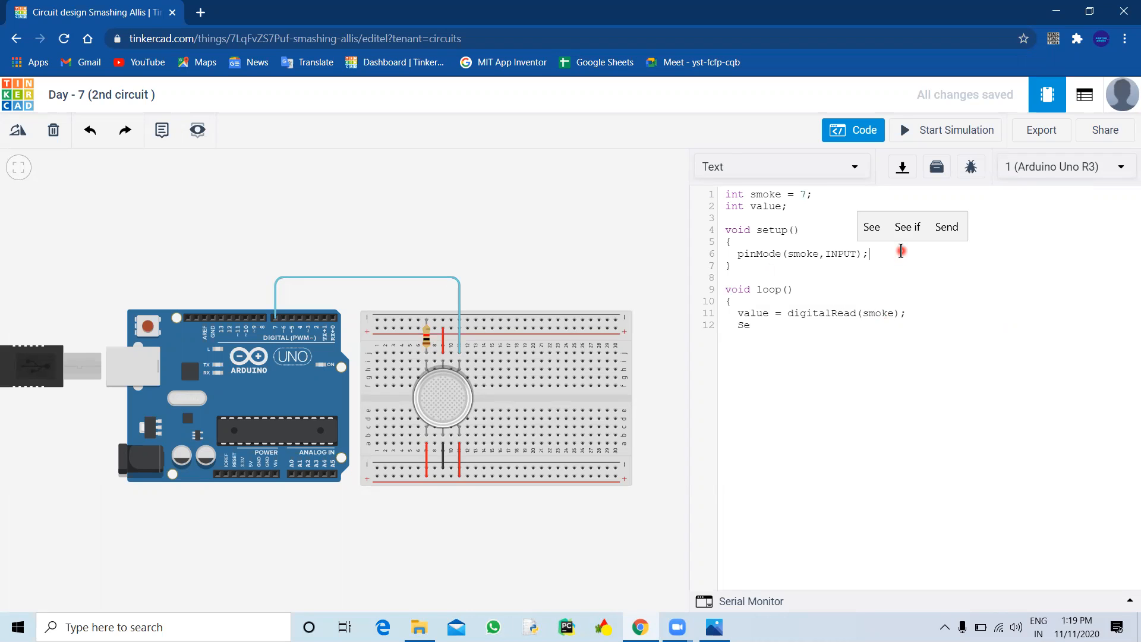
{"action": "key", "text": "Return"}
{"action": "type", "text": "Ser"}
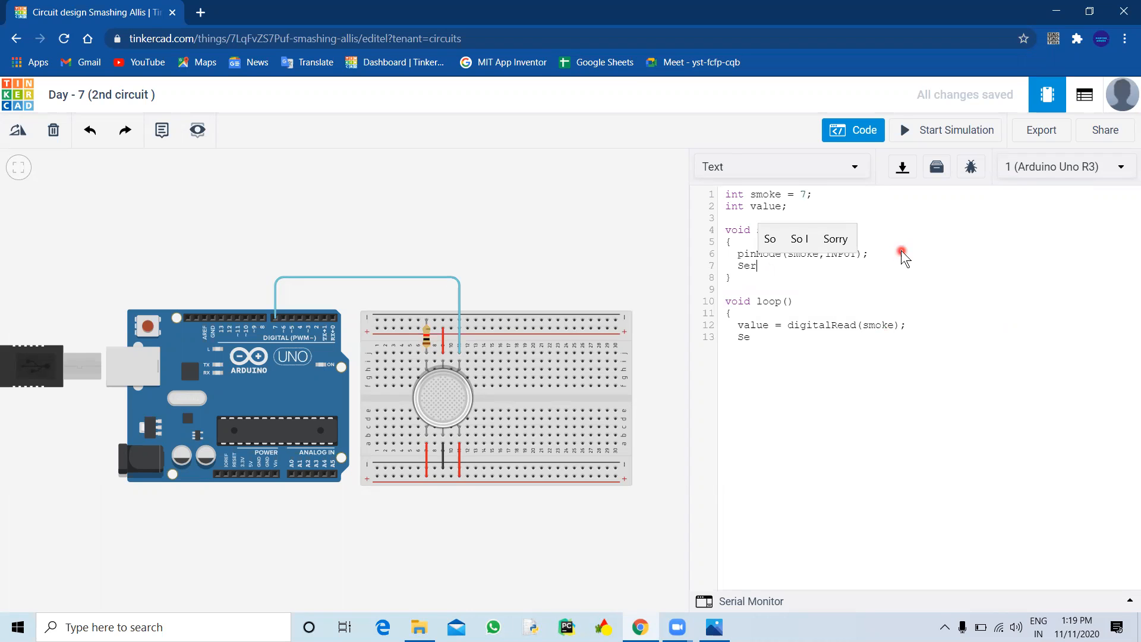
{"action": "type", "text": "ial/"}
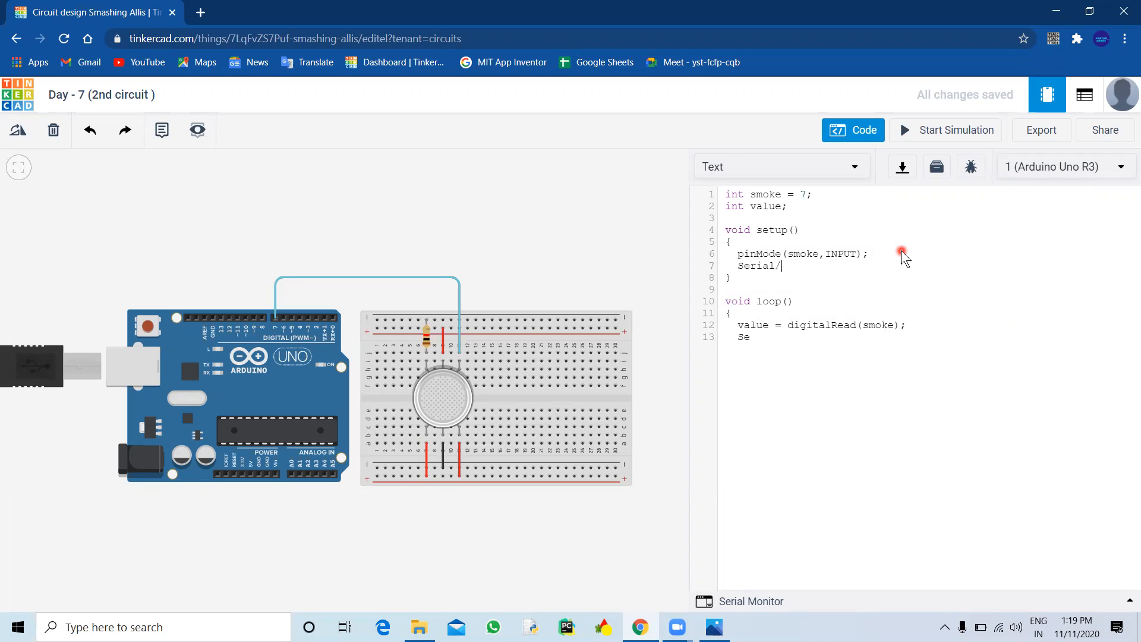
{"action": "key", "text": "BackSpace"}
{"action": "type", "text": ".begin"}
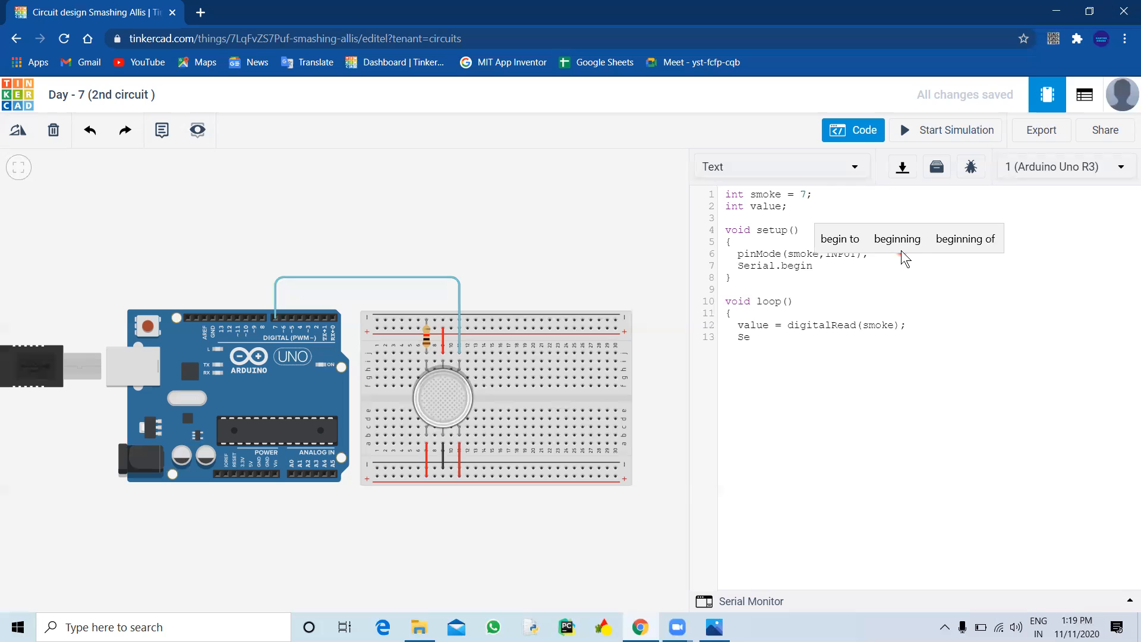
{"action": "type", "text": "(9600);"}
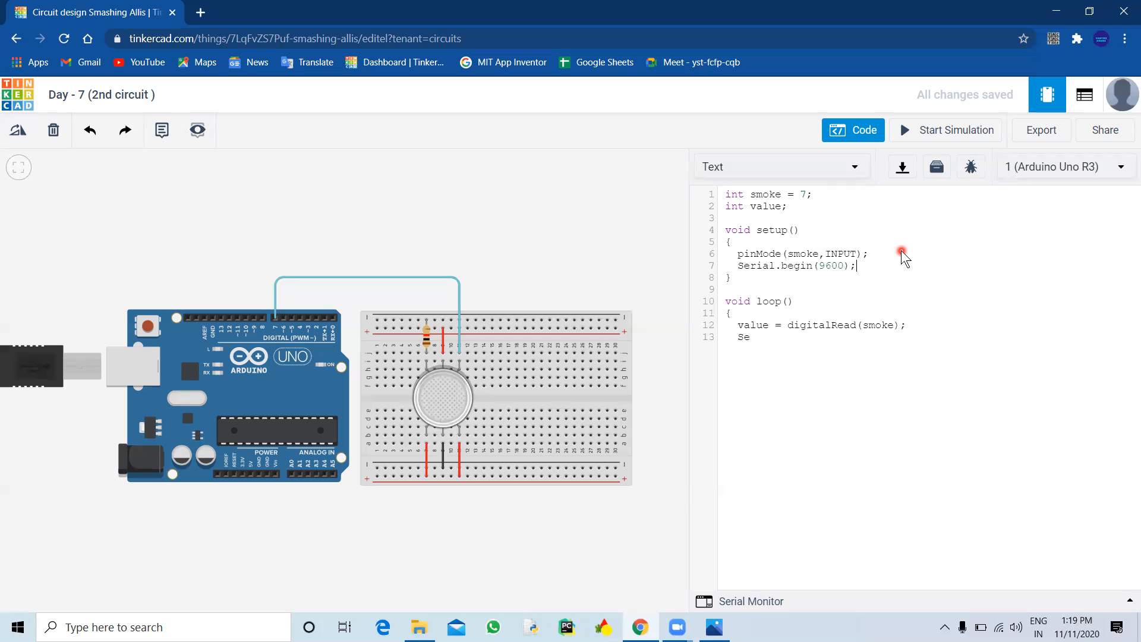
Complete the unfinished line in the loop function as "Serial.println(value);".
{"action": "left_click", "coordinate": [777, 336]}
{"action": "type", "text": "al"}
{"action": "key", "text": "BackSpace"}
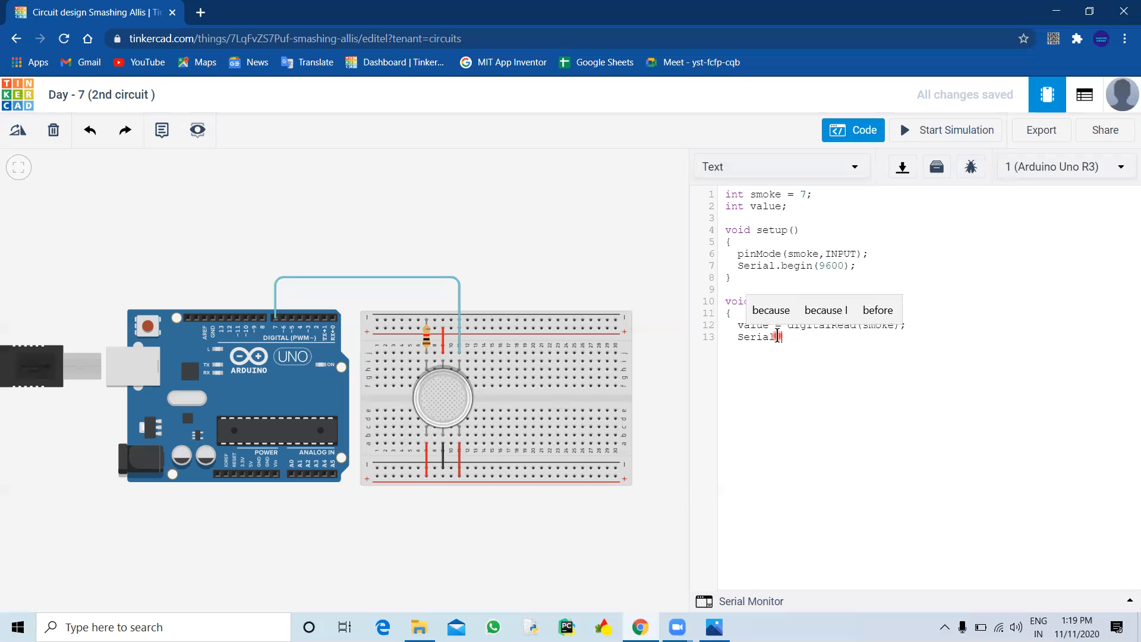
{"action": "type", "text": ".print"}
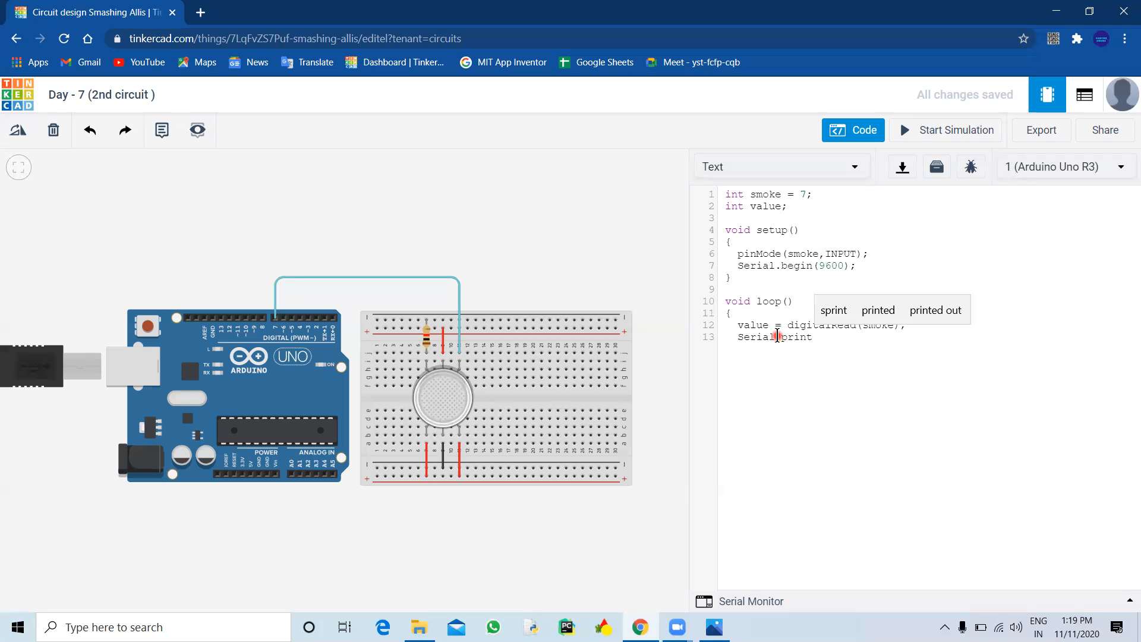
{"action": "type", "text": "ln(s"}
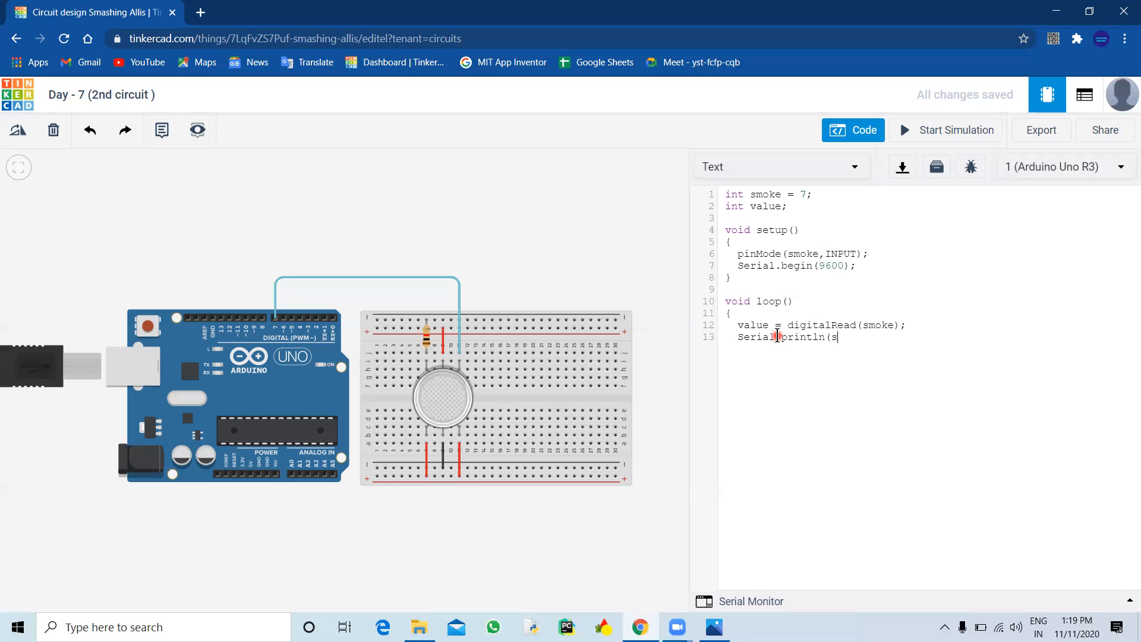
{"action": "key", "text": "BackSpace"}
{"action": "type", "text": "value);"}
Run the simulation with the Serial Monitor open and move the smoke cloud around the gas sensor to check the readings.
{"action": "left_click", "coordinate": [709, 602]}
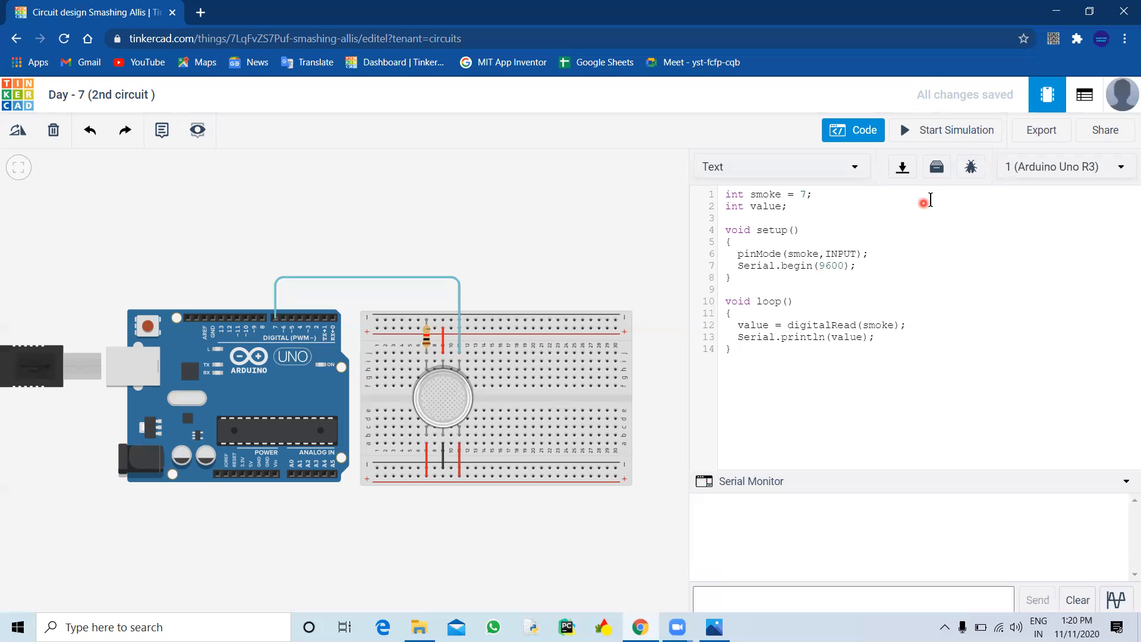
{"action": "left_click", "coordinate": [968, 132]}
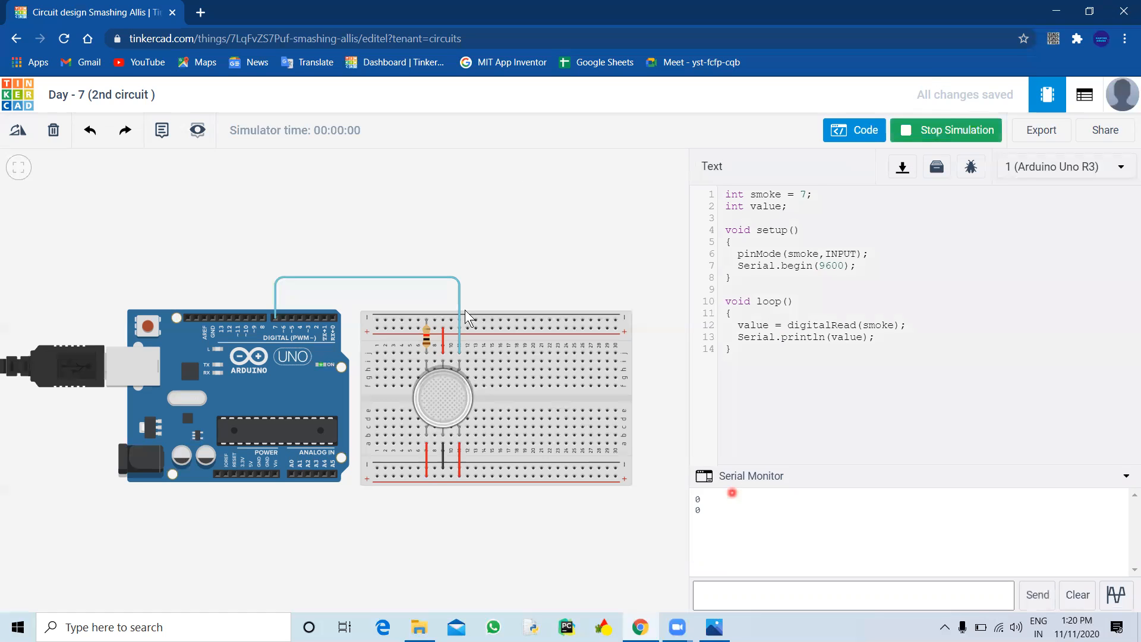
{"action": "left_click", "coordinate": [443, 398]}
{"action": "left_click_drag", "start_coordinate": [468, 556], "coordinate": [440, 225]}
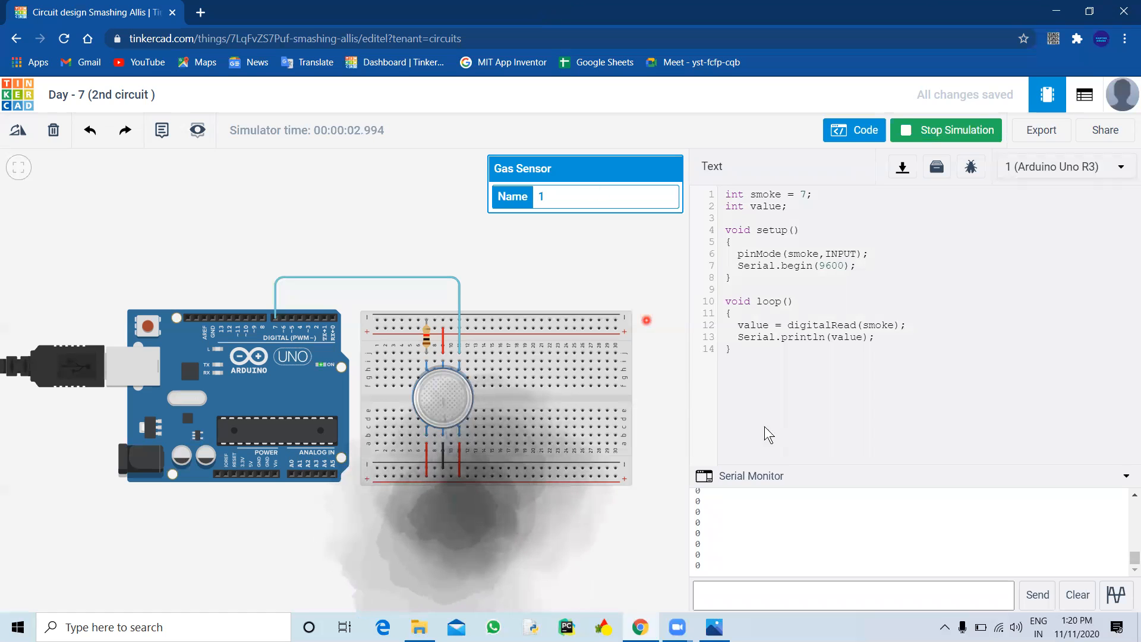
{"action": "mouse_move", "coordinate": [1131, 559]}
{"action": "left_mouse_down"}
{"action": "mouse_move", "coordinate": [1130, 497]}
{"action": "mouse_move", "coordinate": [1126, 546]}
{"action": "left_mouse_up"}
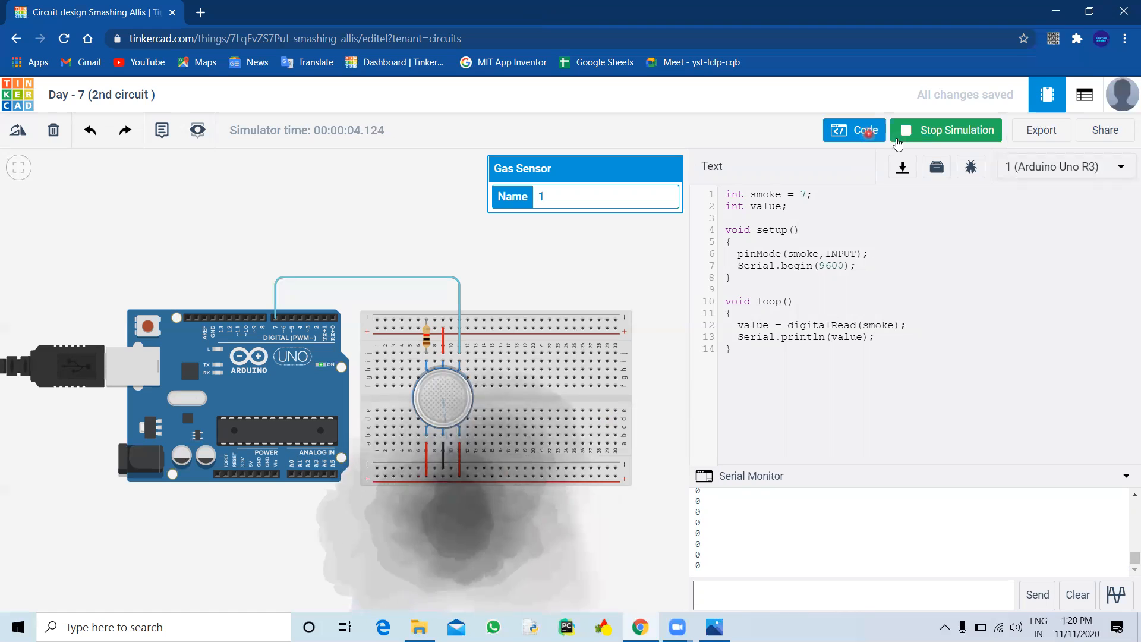
Stop the simulation, clear and collapse the Serial Monitor, and hide the code editor.
{"action": "left_click", "coordinate": [901, 133]}
{"action": "left_click", "coordinate": [1077, 595]}
{"action": "left_click", "coordinate": [899, 480]}
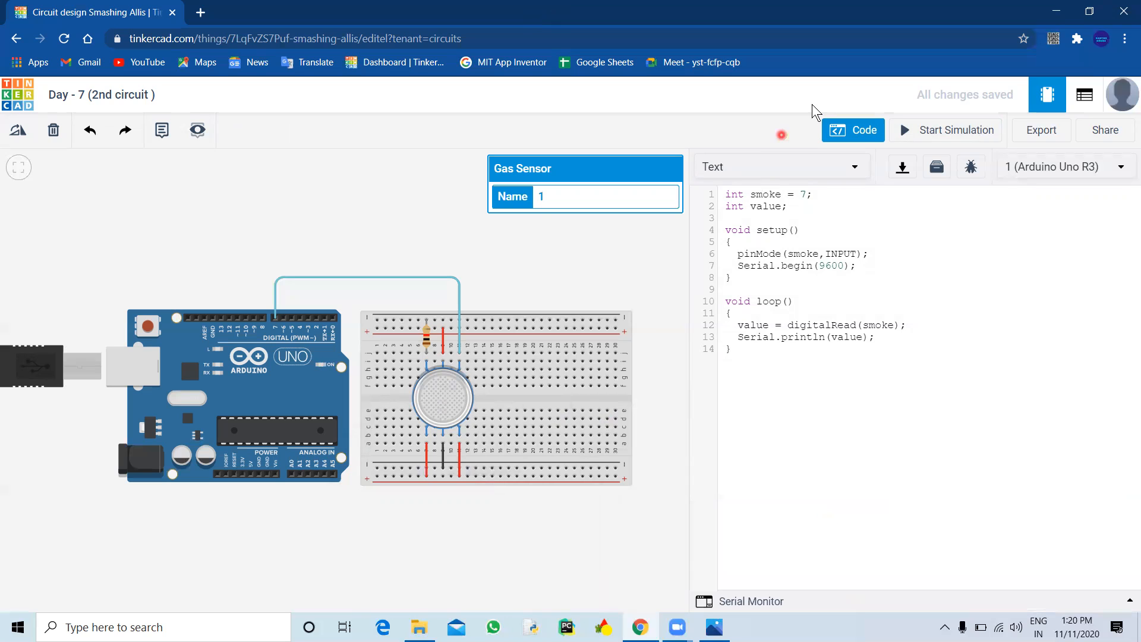
{"action": "left_click", "coordinate": [832, 132]}
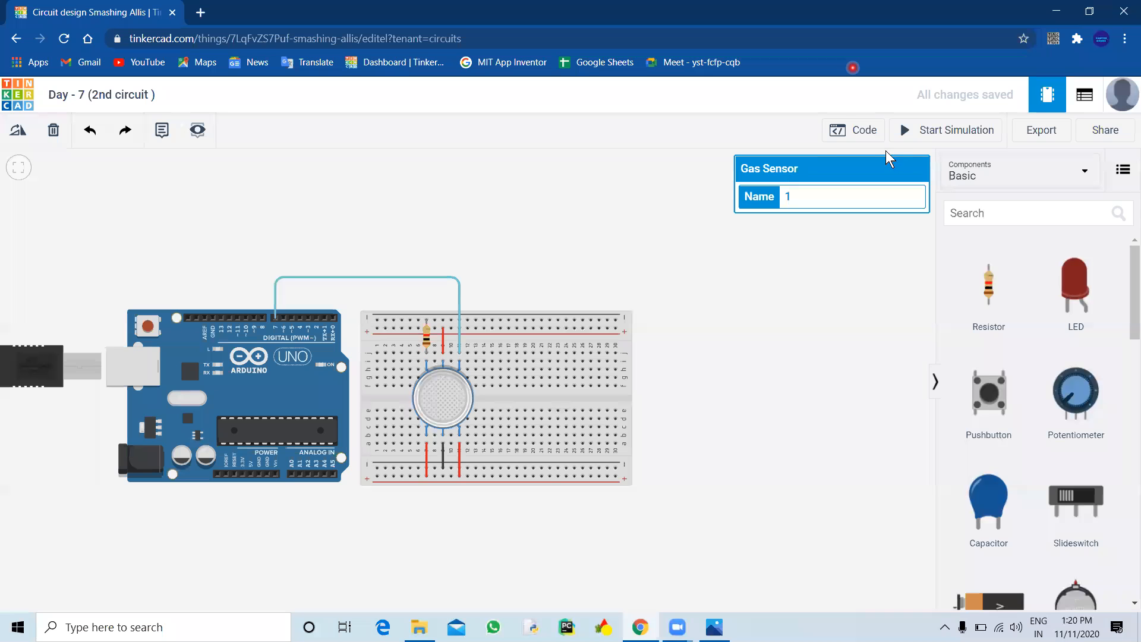
Leave the finished Day 7 gas sensor circuit for the circuits dashboard and open the Obstacles Detecter design for editing.
{"action": "left_click", "coordinate": [746, 308]}
{"action": "left_click_drag", "start_coordinate": [738, 317], "coordinate": [806, 291]}
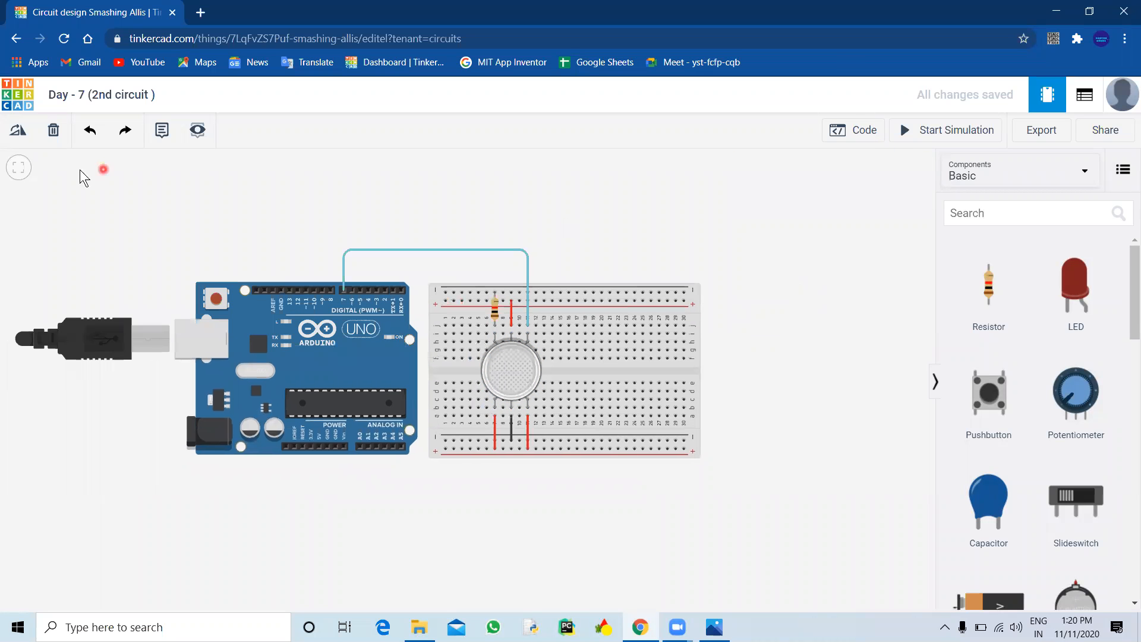
{"action": "left_click", "coordinate": [19, 167]}
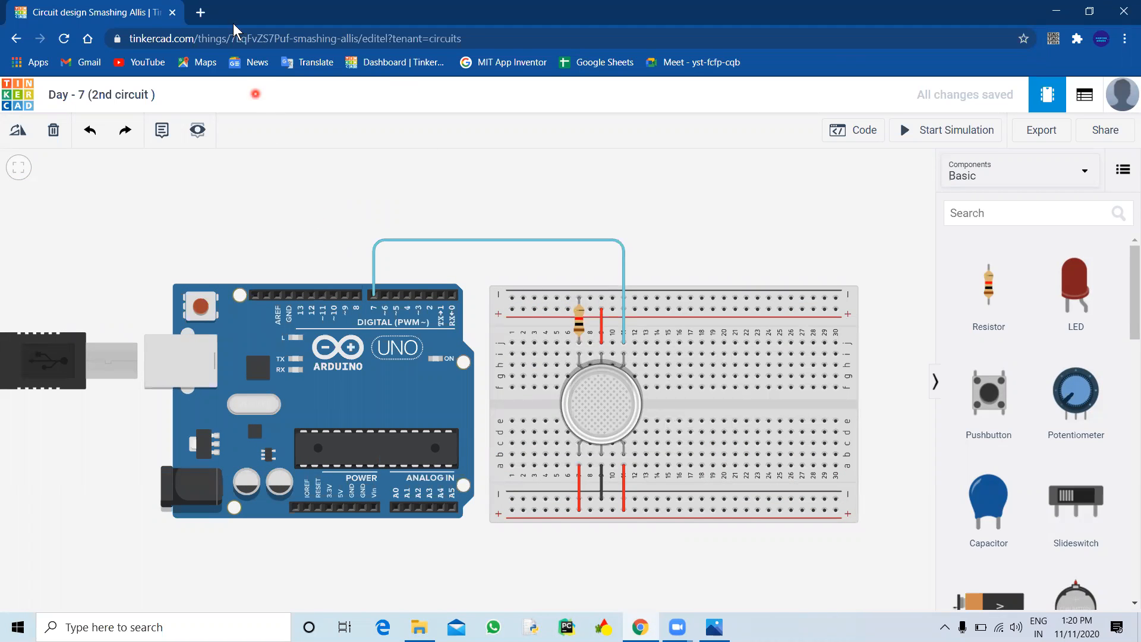
{"action": "left_click", "coordinate": [15, 38]}
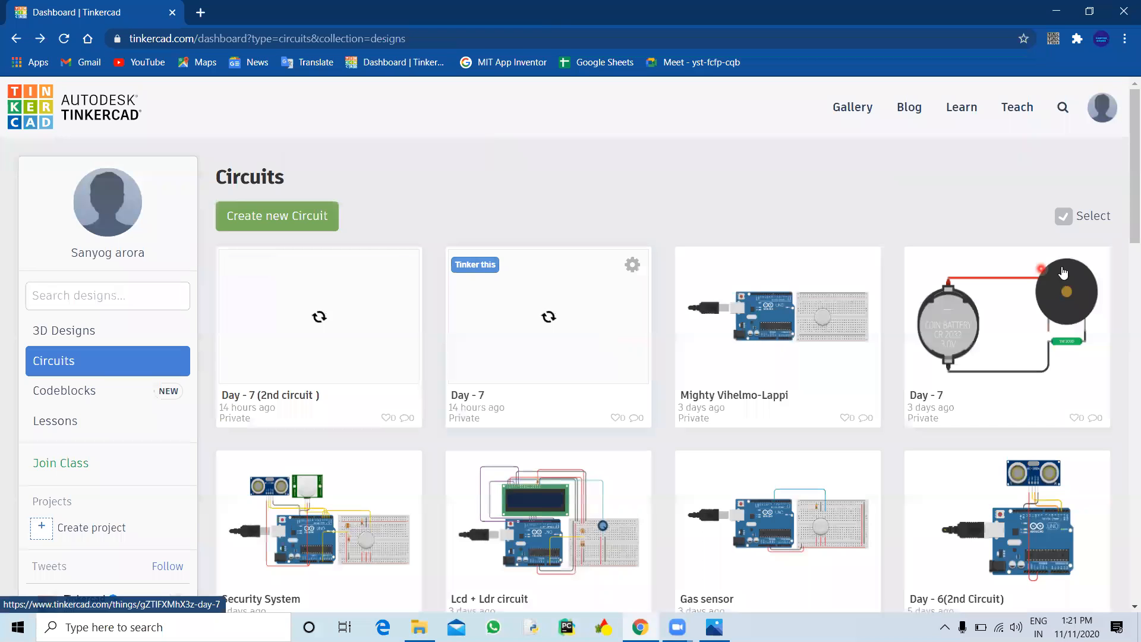
{"action": "left_click_drag", "start_coordinate": [1128, 183], "coordinate": [1112, 328]}
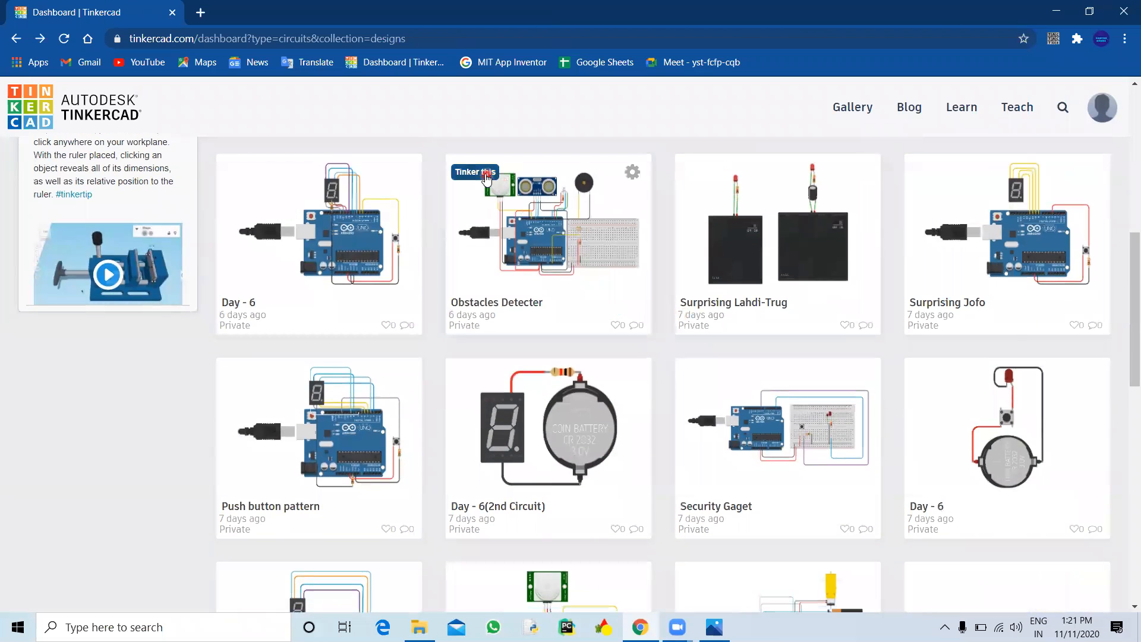
{"action": "left_click", "coordinate": [487, 176]}
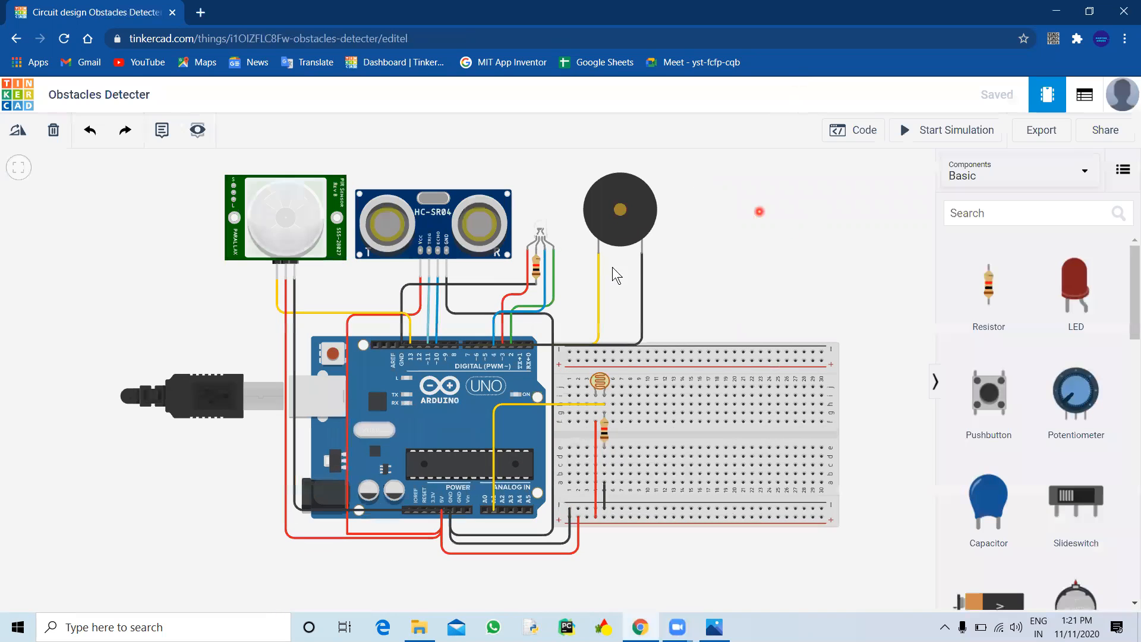
Inspect the PIR sensor, ultrasonic distance sensor, piezo, RGB LED and photoresistor of the obstacle detector circuit one after another.
{"action": "left_click", "coordinate": [312, 223]}
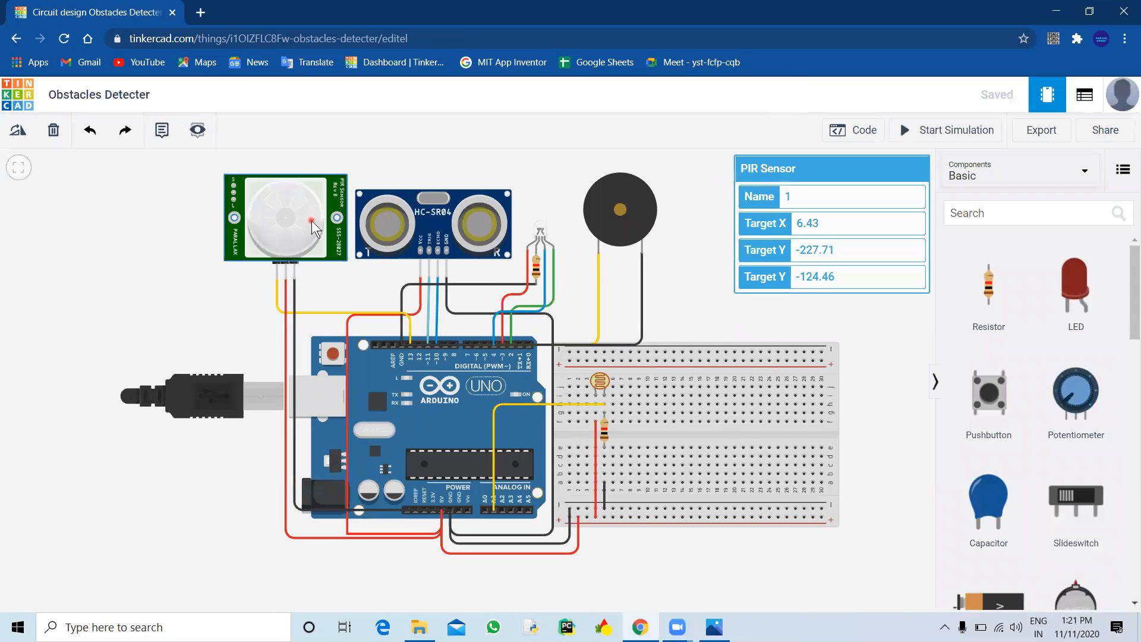
{"action": "left_click", "coordinate": [190, 238]}
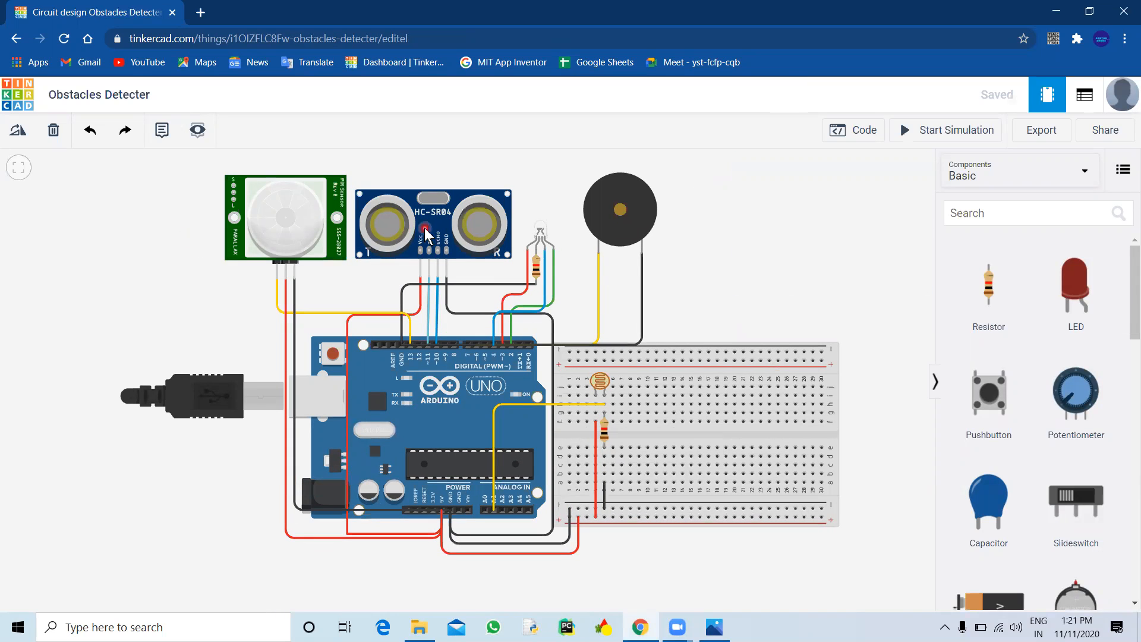
{"action": "left_click", "coordinate": [451, 228]}
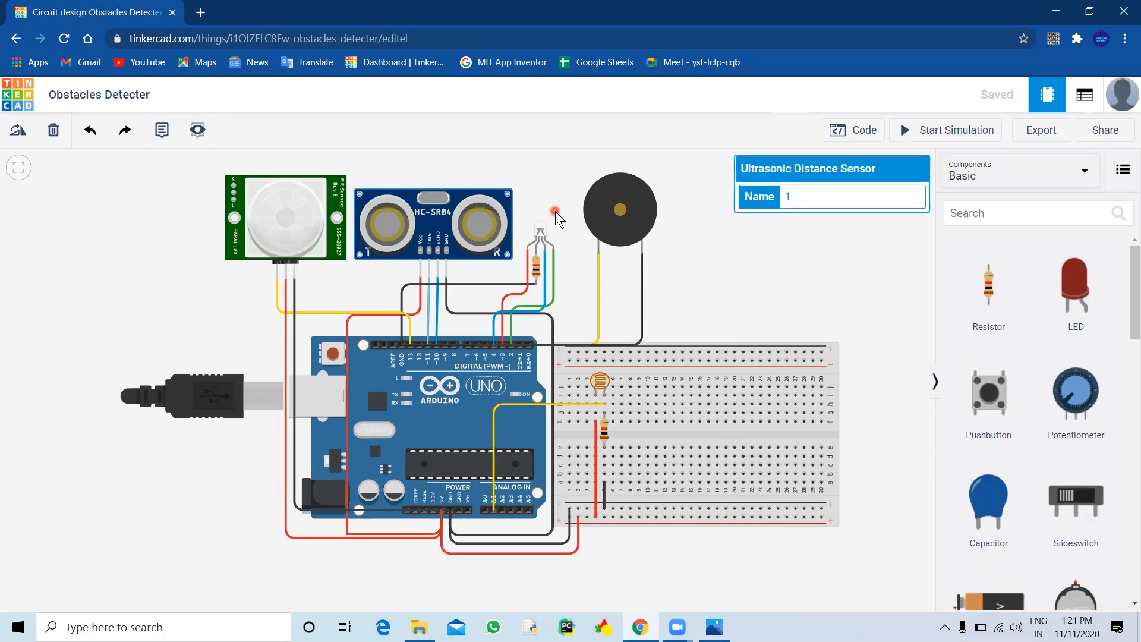
{"action": "left_click", "coordinate": [612, 219]}
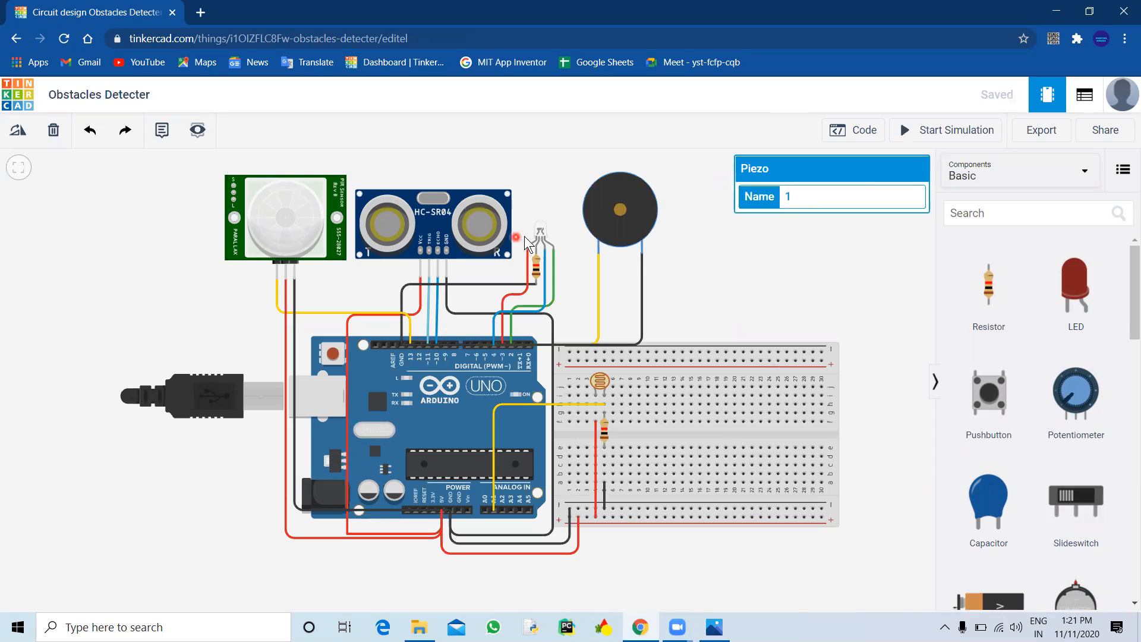
{"action": "left_click", "coordinate": [541, 235]}
{"action": "left_click", "coordinate": [600, 381]}
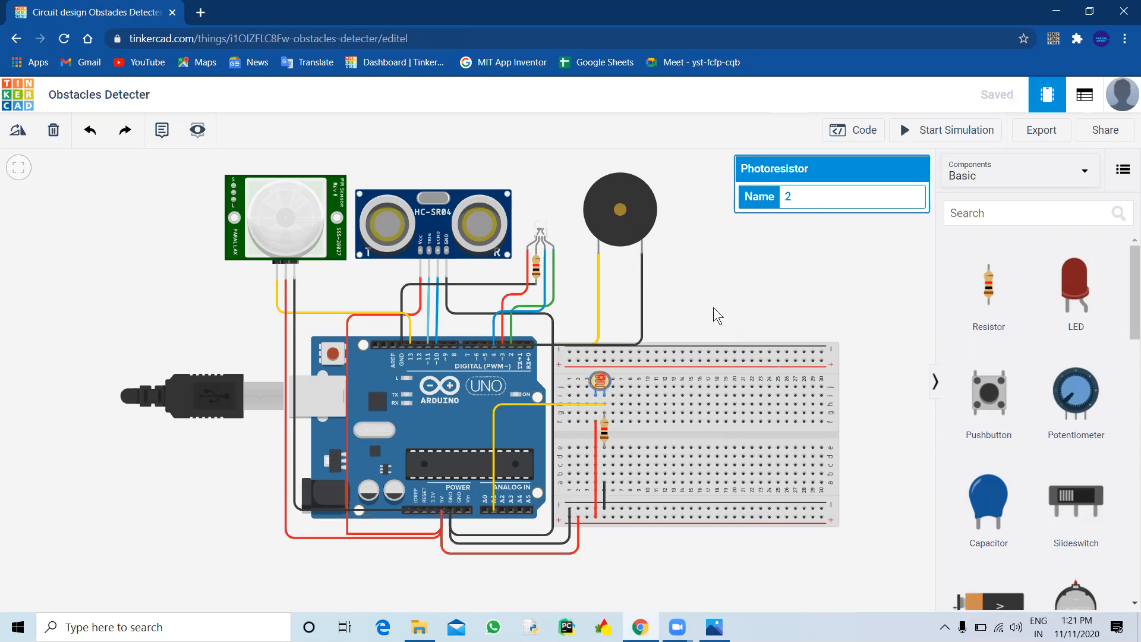
Look through the obstacle detector's Arduino code from start to end, and return to the circuits dashboard.
{"action": "left_click", "coordinate": [860, 132]}
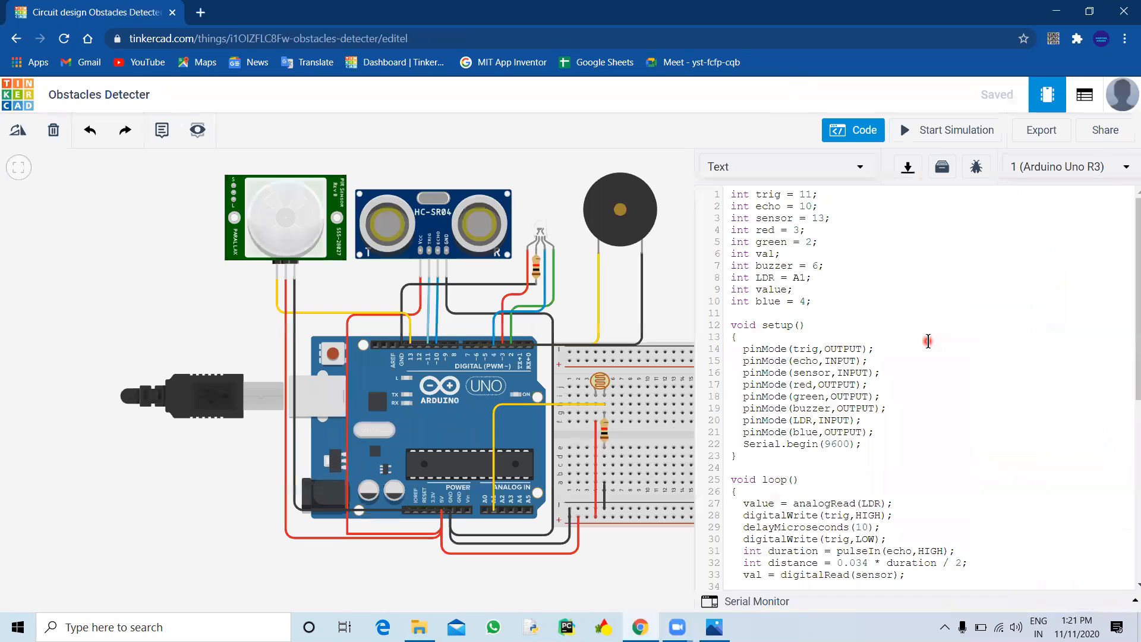
{"action": "scroll", "coordinate": [1124, 330], "scroll_direction": "down", "scroll_amount": 8}
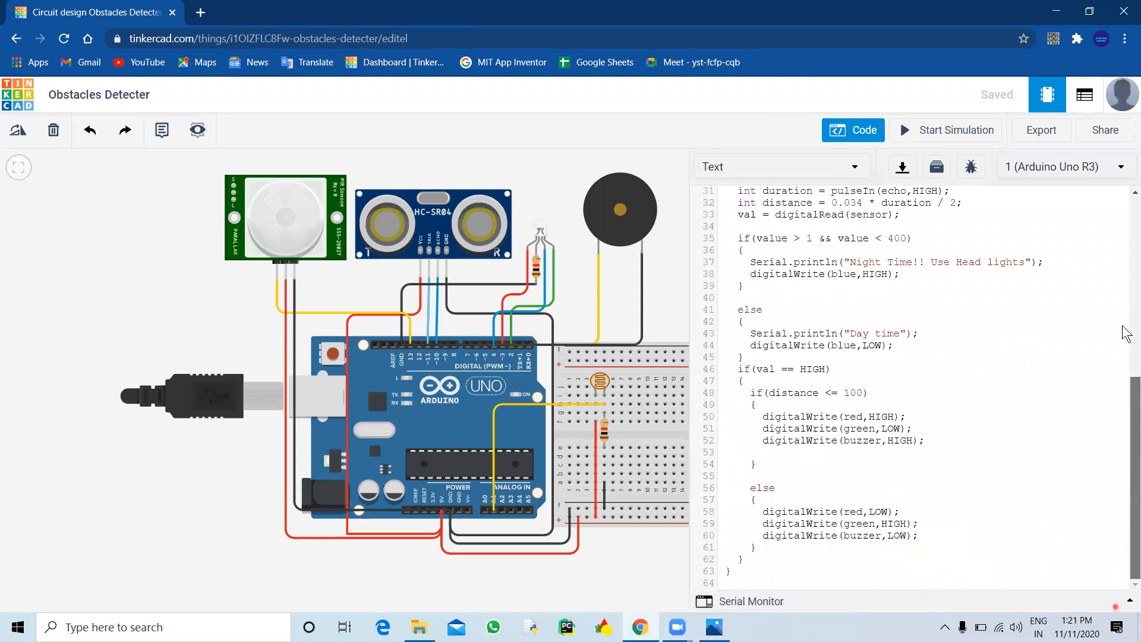
{"action": "scroll", "coordinate": [1121, 331], "scroll_direction": "up", "scroll_amount": 8}
{"action": "left_click", "coordinate": [859, 131]}
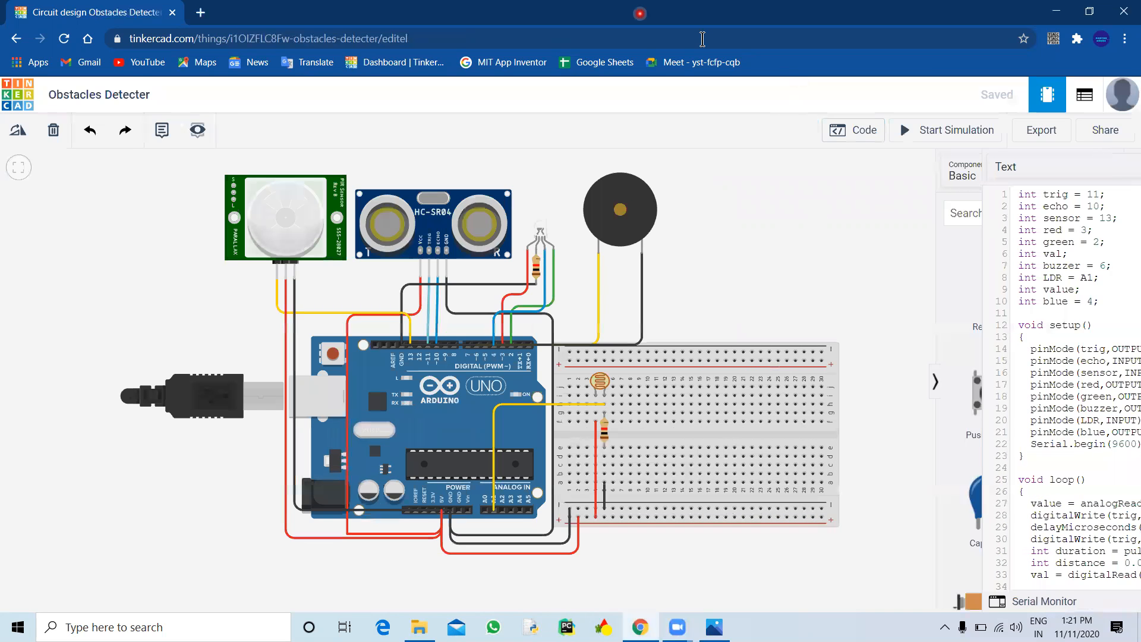
{"action": "left_click", "coordinate": [15, 38]}
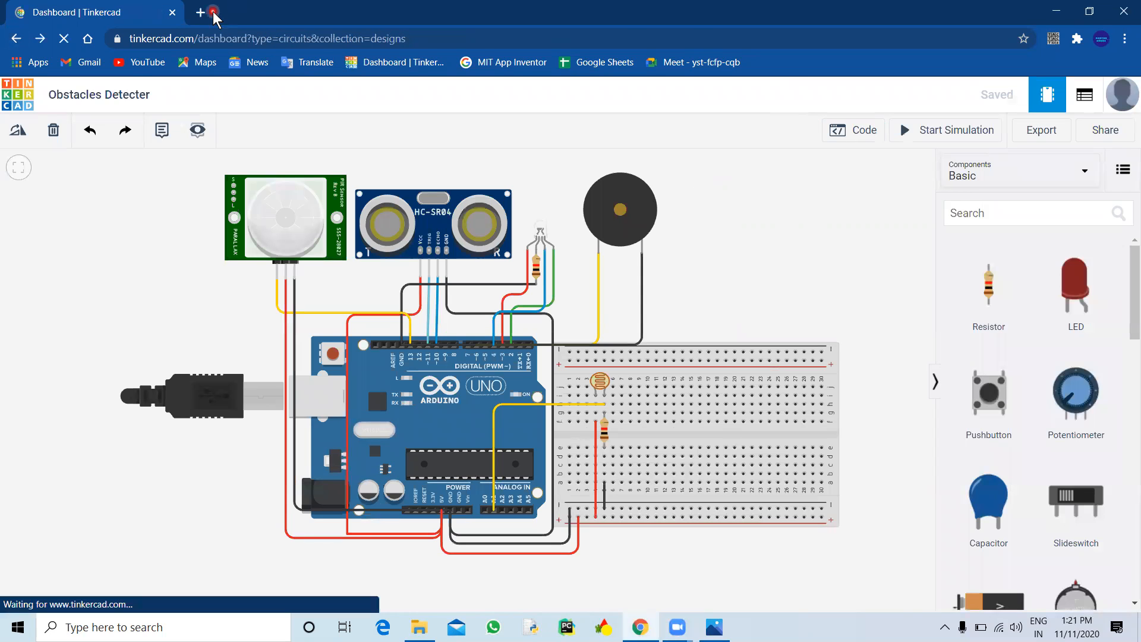